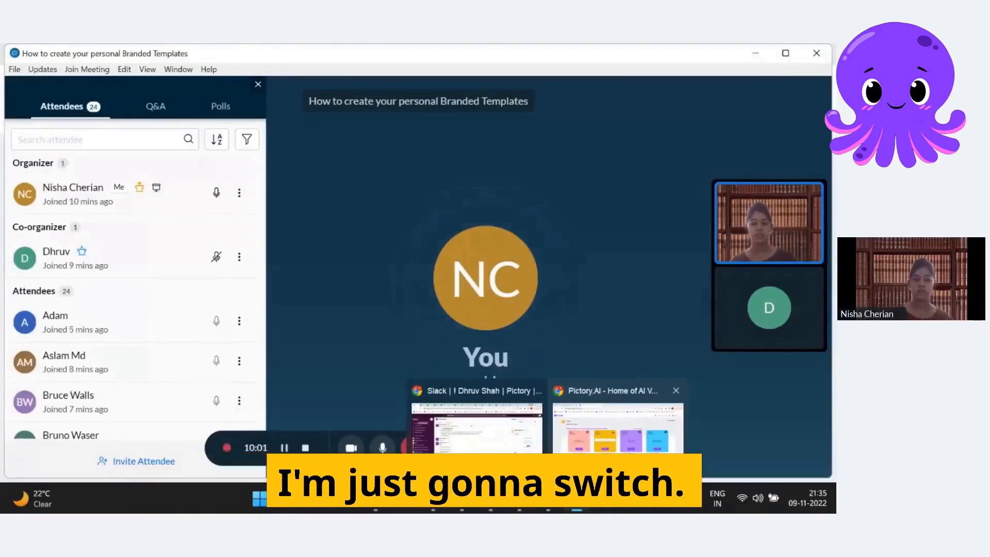
- Switch from the webinar window to the Pictory home page in the browser, checking the webinar once in between
left_click(618, 427)
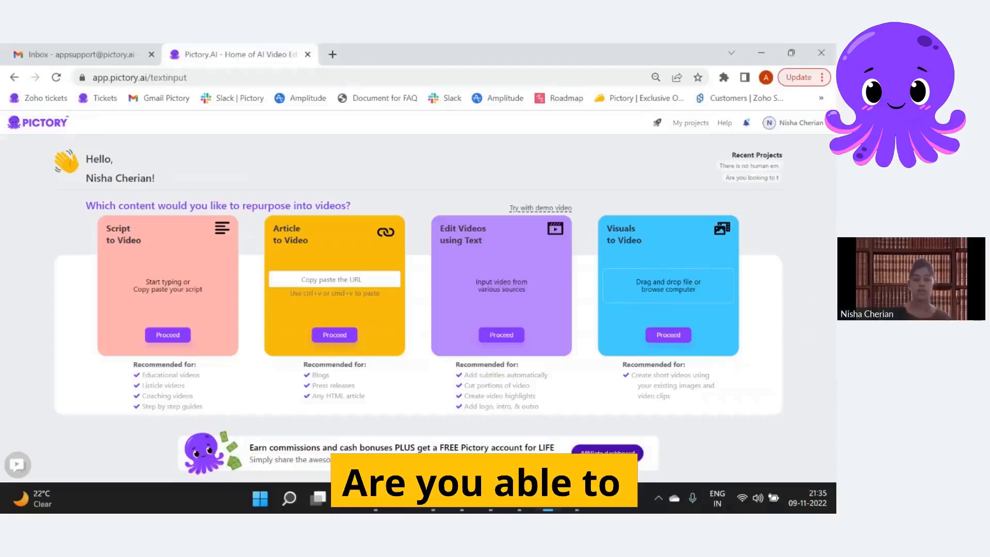
mouse_move(576, 509)
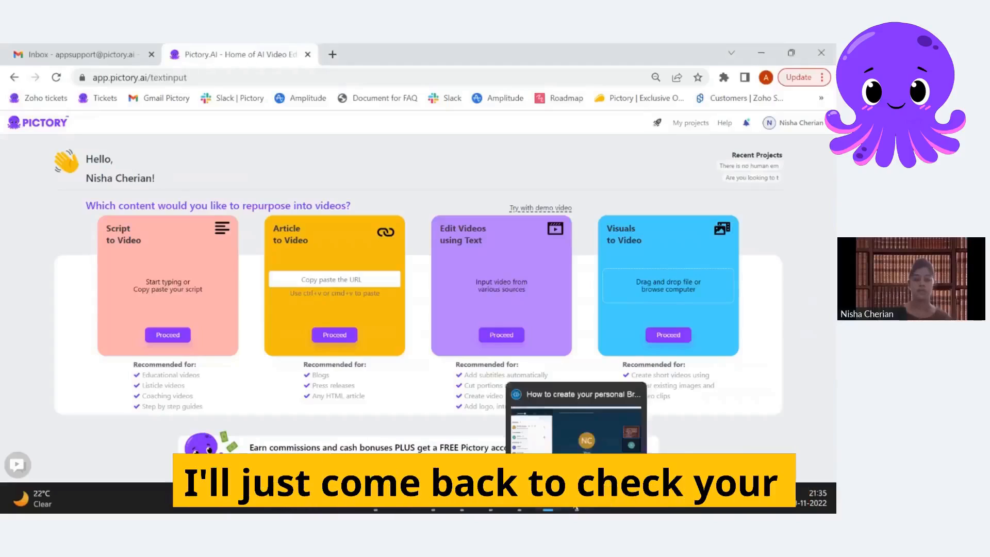
left_click(582, 437)
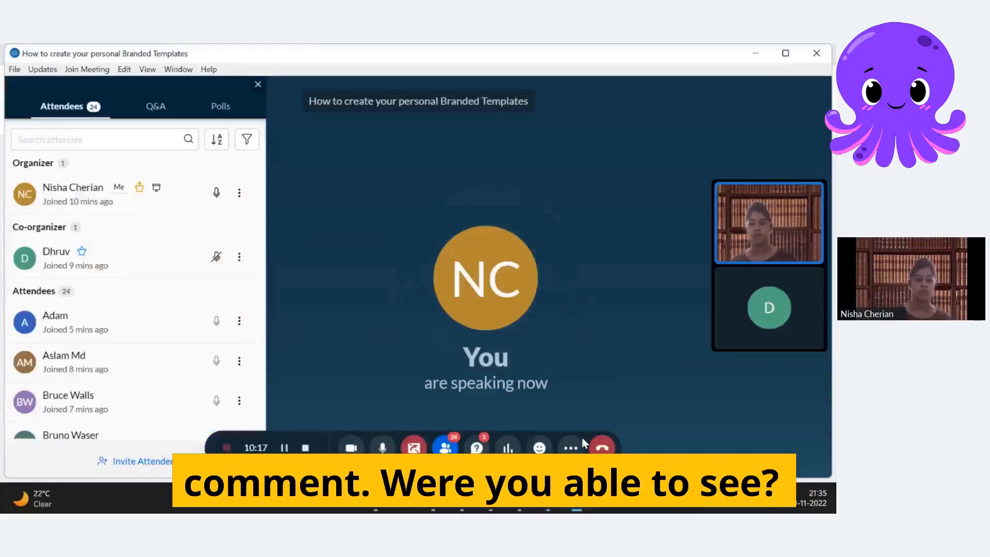
mouse_move(550, 509)
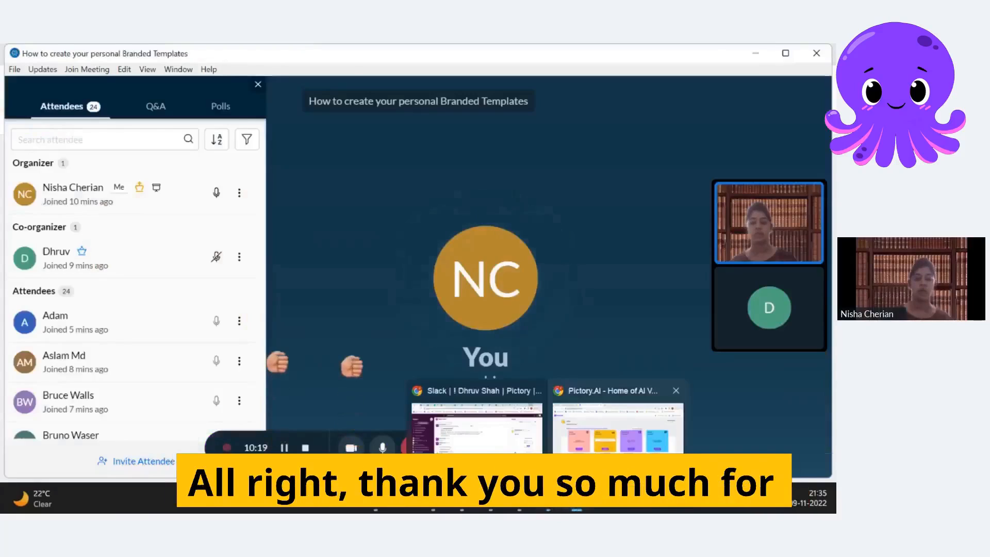
left_click(619, 423)
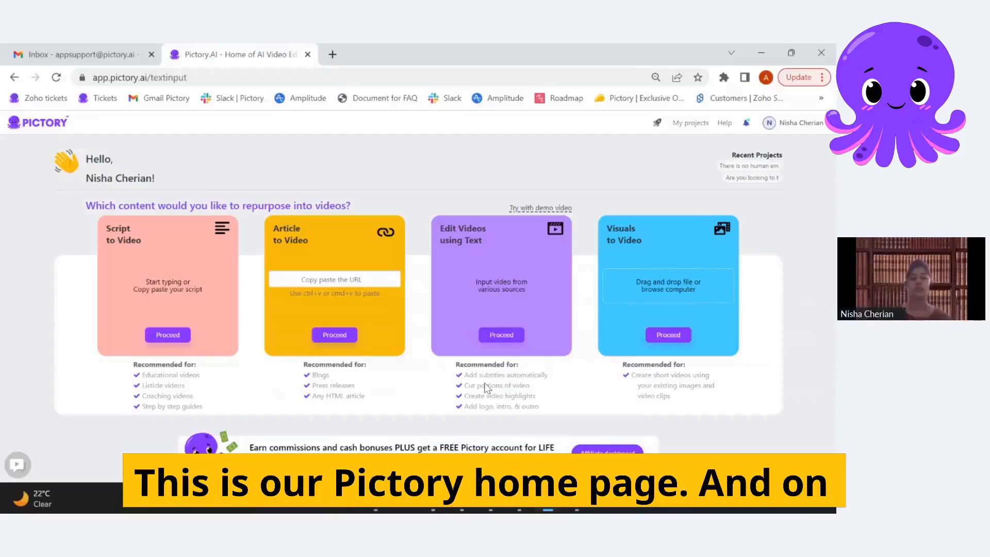
- Start a Script to Video project and paste the script beginning "So I'm from a big town, but I attend university in a smaller place"
left_click(166, 340)
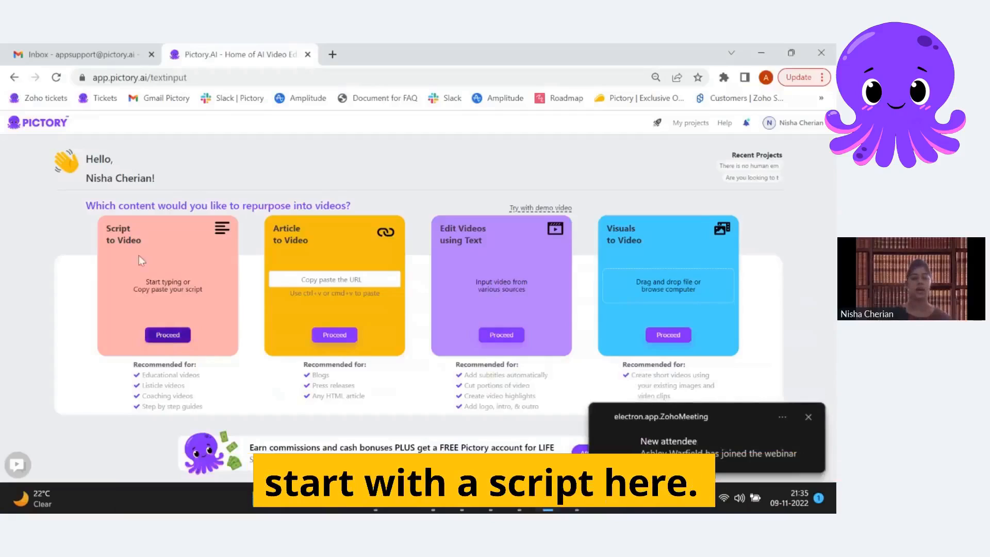
left_click(178, 338)
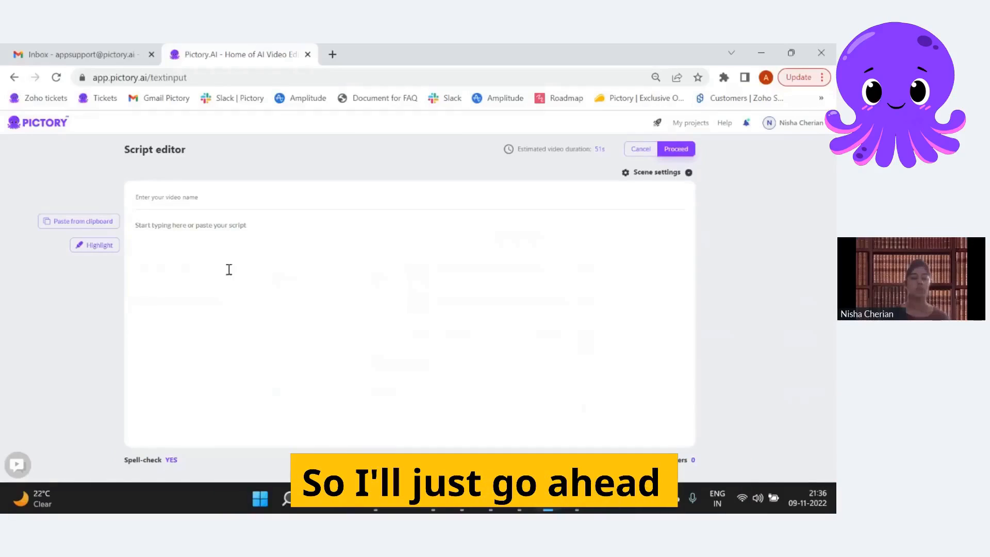
left_click(255, 270)
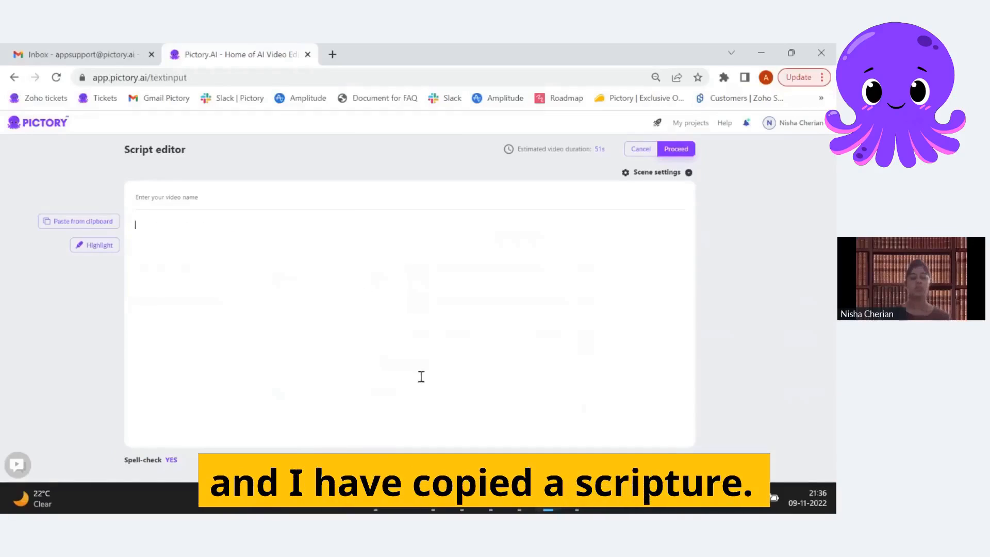
type("So I'm from a big town, but I attend university in a smaller place, so I had to move up there. It's also an area where many tourists go, as the sea is very close by. So naturally, trains on that route are extremely crowded. I, having visited my parents, board the evening regional train and as usual: crowded. Regional trains are the cheapest without advanced booking, so everyone tries taking the same train. Hence it was so packed, you basically couldn't move. I somehow made my way through all the tourists away from the door and settled in front of Entitled Mother and Nice Kid, who stood on the first step of the stairs.")
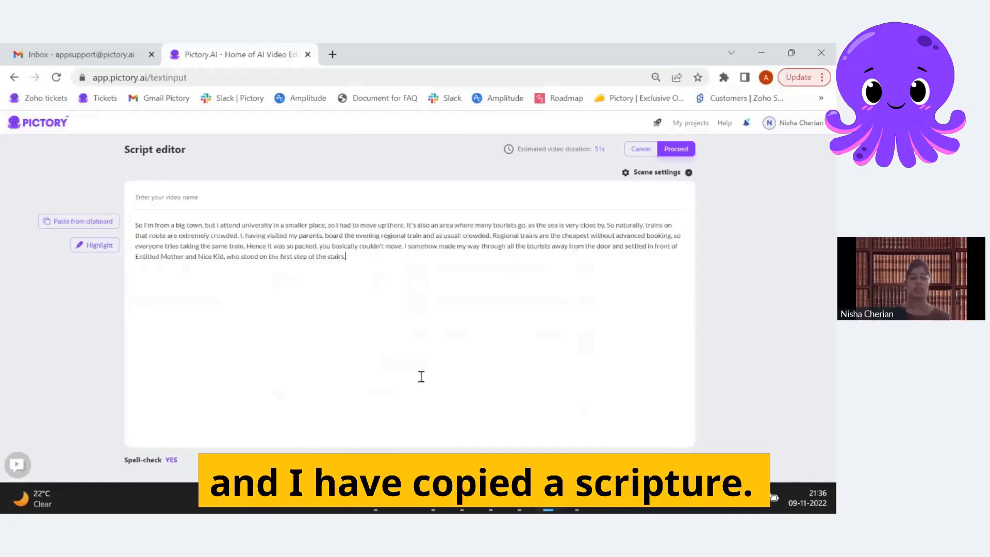
- Name the video "Templates" and proceed from the script editor to choosing a template
left_click(185, 200)
type("Templates")
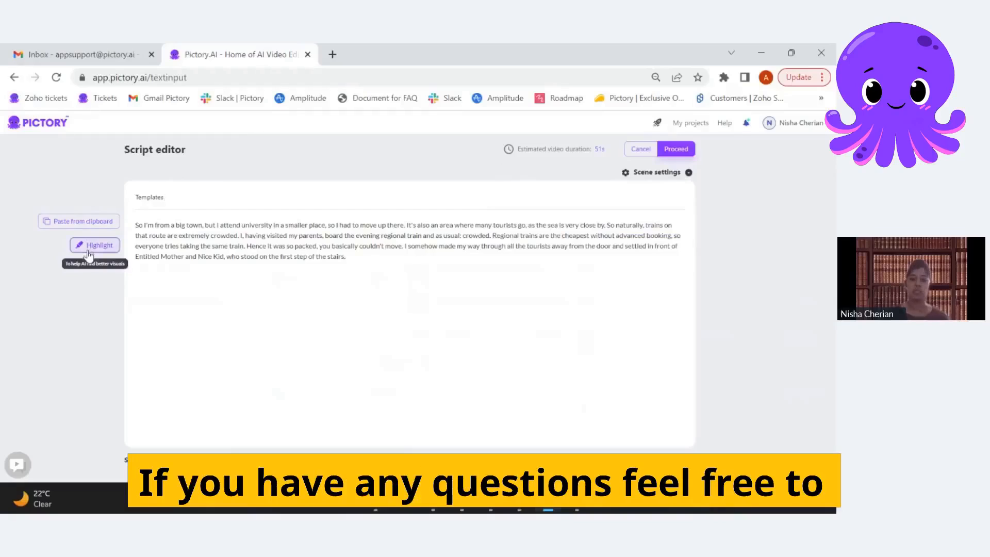
left_click(675, 149)
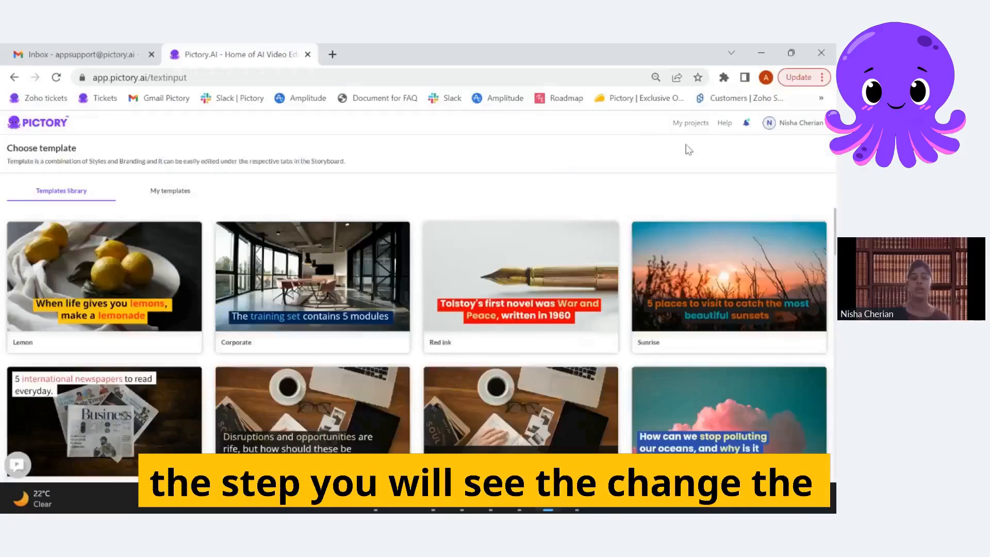
- Browse the templates library and try to continue with the Party template in 1:1 aspect ratio
mouse_move(107, 258)
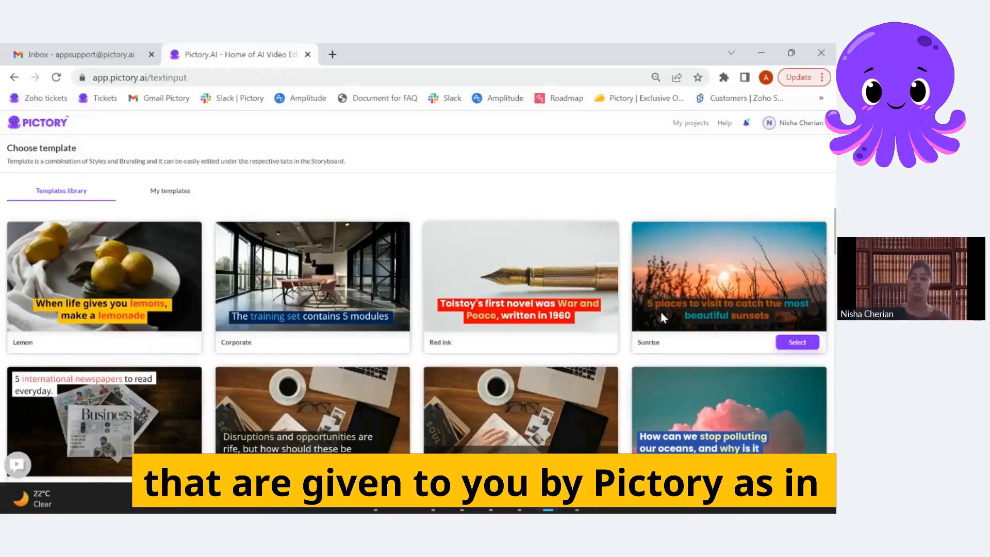
scroll(542, 377, "down", 1)
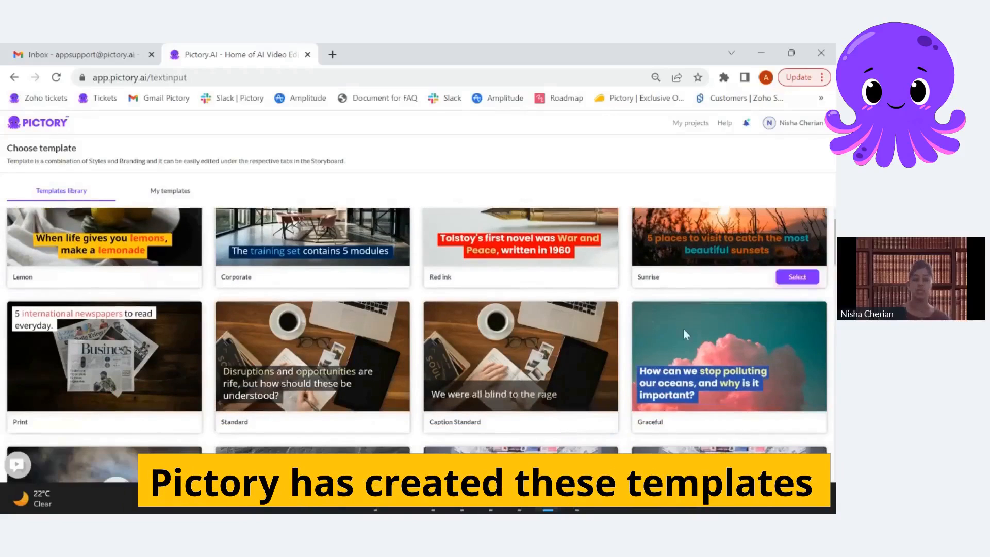
scroll(679, 396, "down", 2)
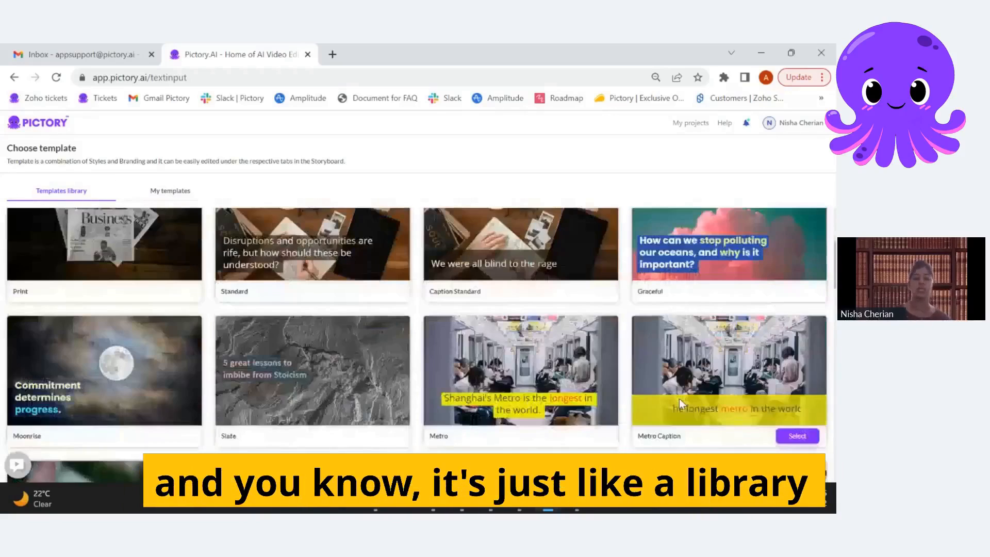
scroll(679, 398, "up", 1)
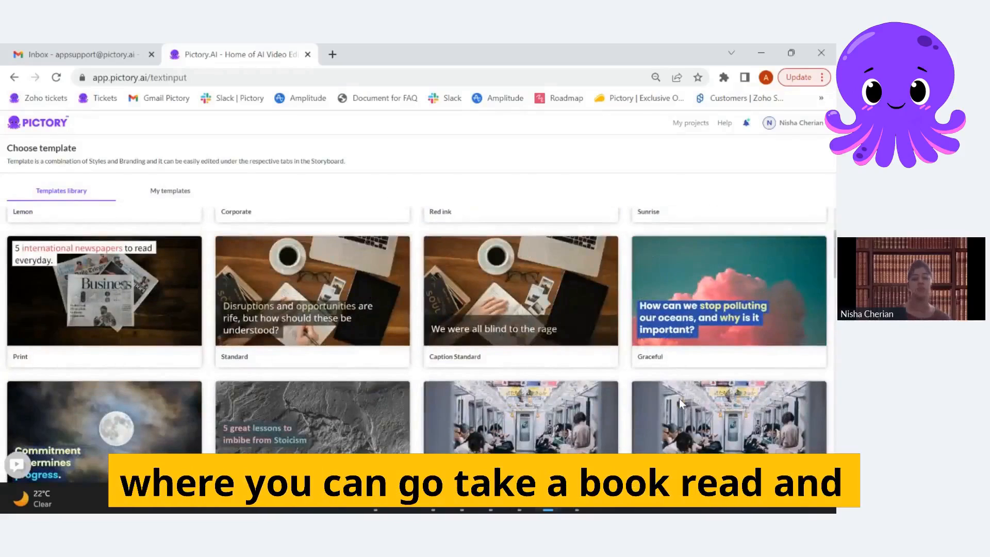
scroll(679, 398, "up", 3)
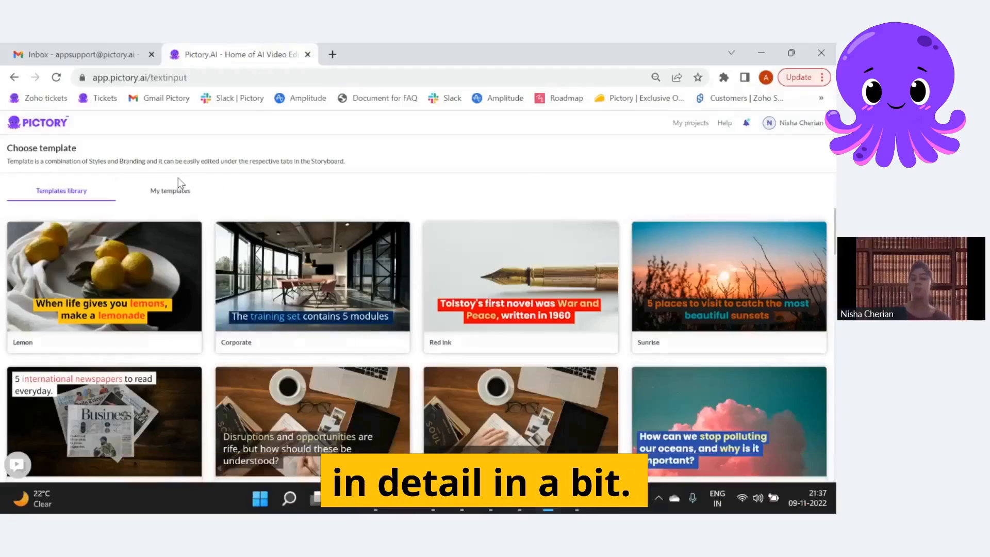
mouse_move(282, 331)
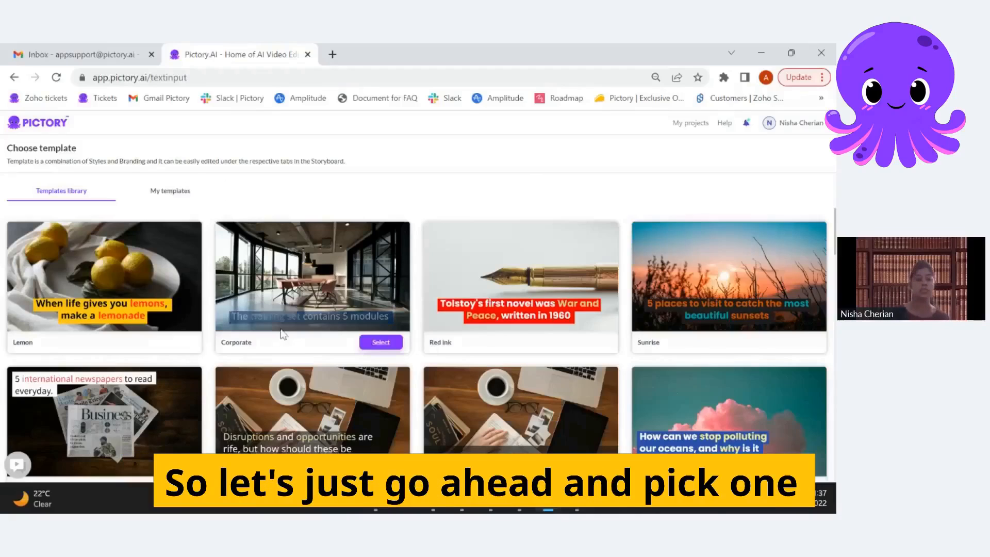
scroll(283, 335, "down", 10)
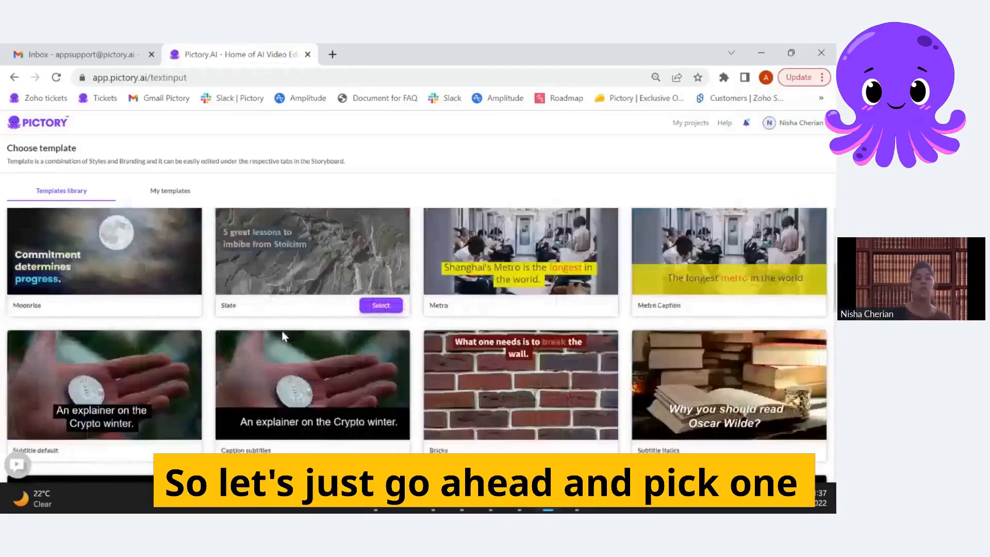
scroll(281, 336, "down", 5)
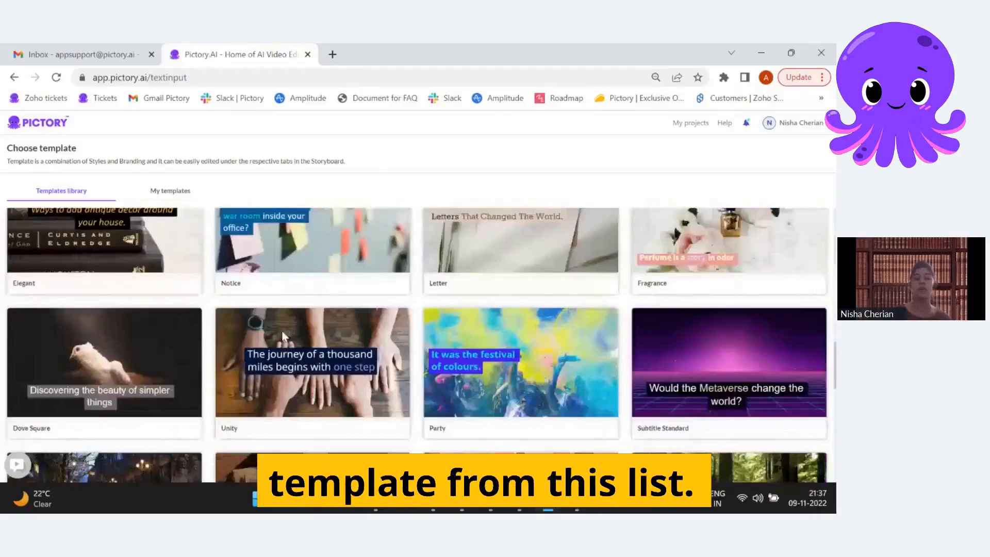
mouse_move(605, 428)
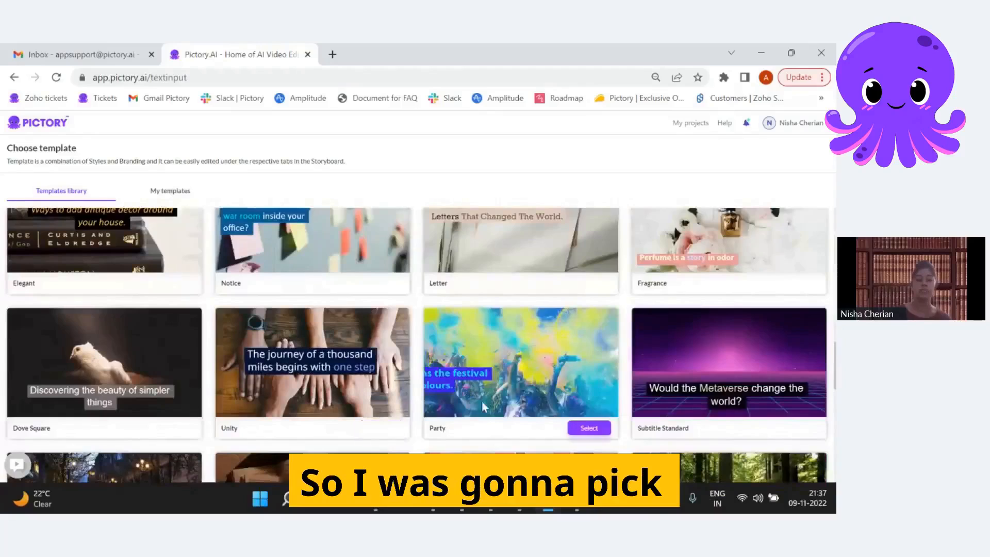
scroll(605, 428, "down", 1)
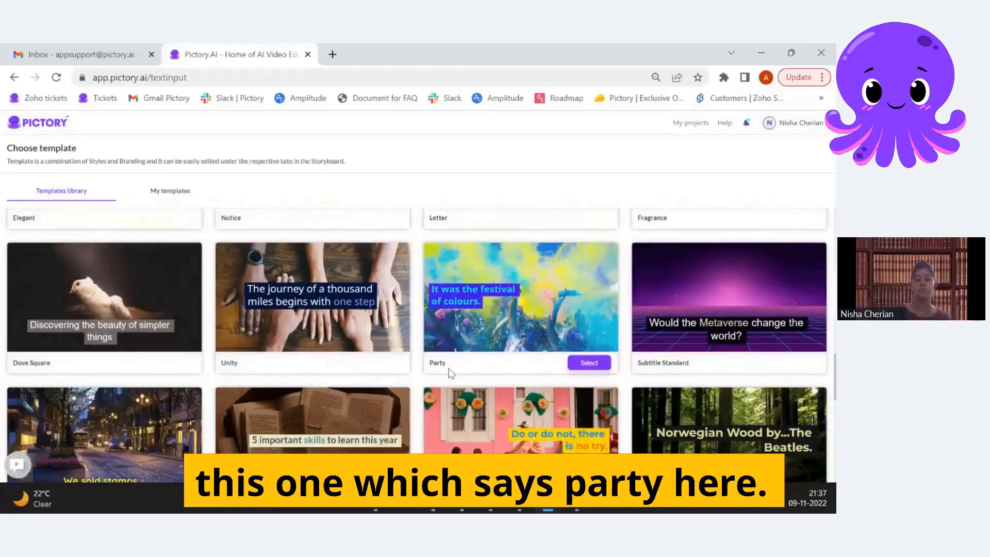
left_click(601, 365)
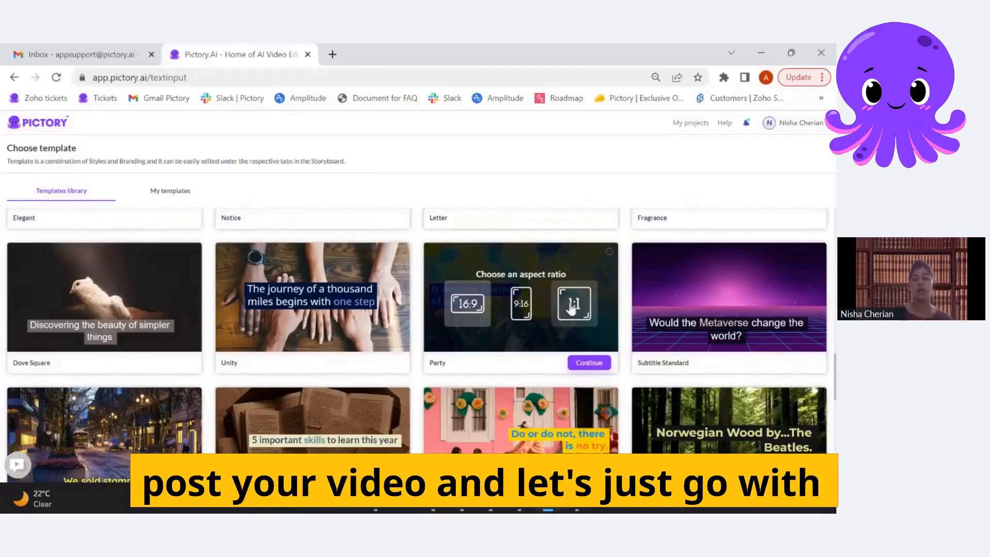
left_click(563, 316)
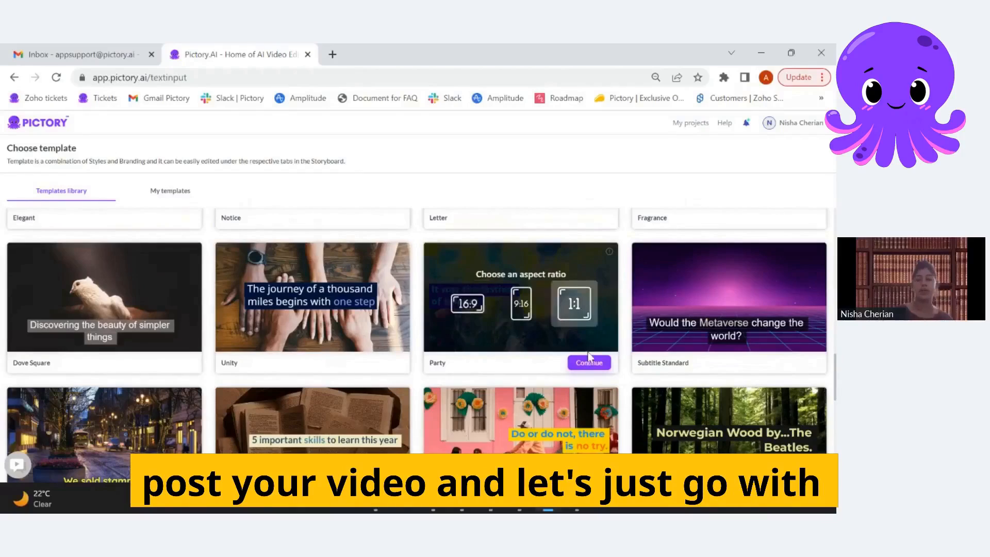
left_click(588, 367)
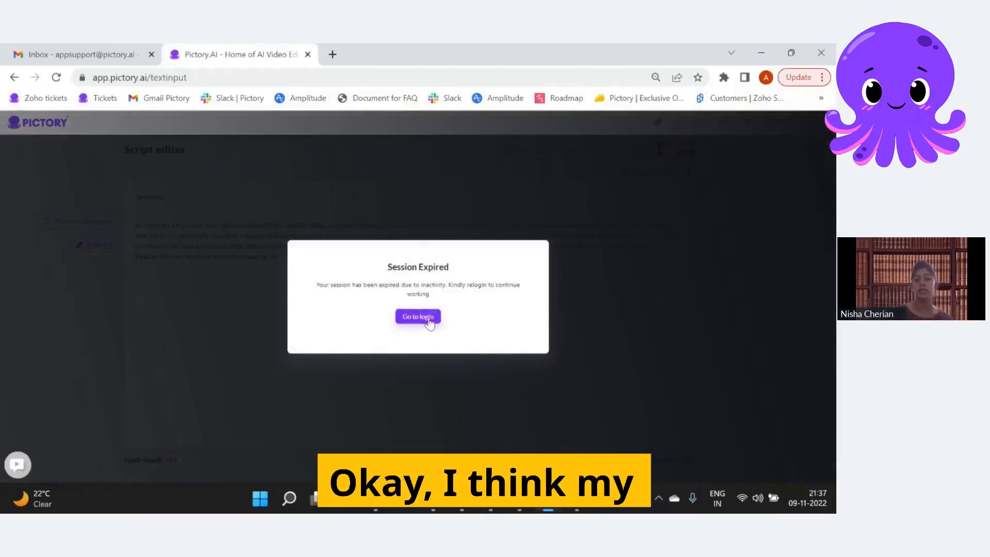
- Log back in with the presenter's Google account and create the storyboard from the Party template in 1:1 aspect ratio
left_click(418, 317)
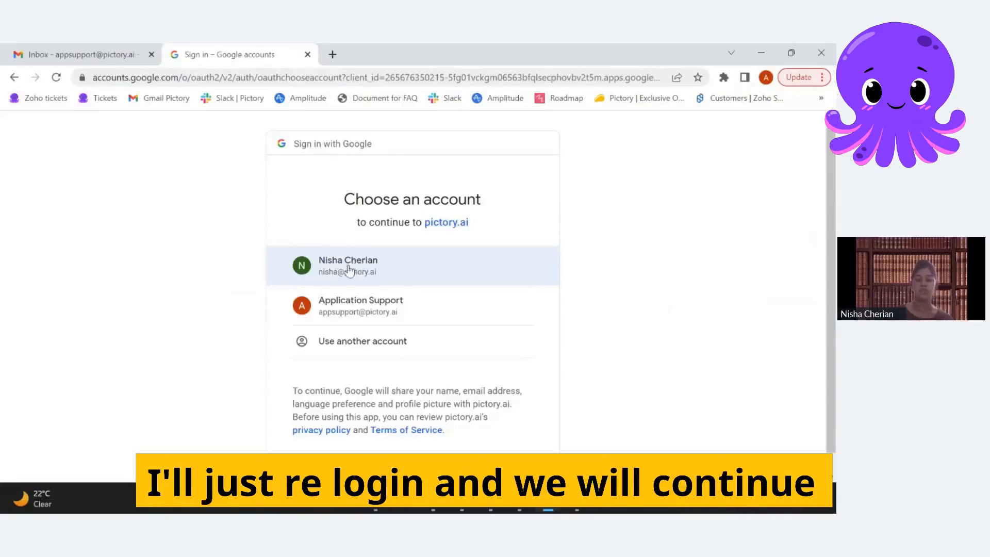
left_click(349, 270)
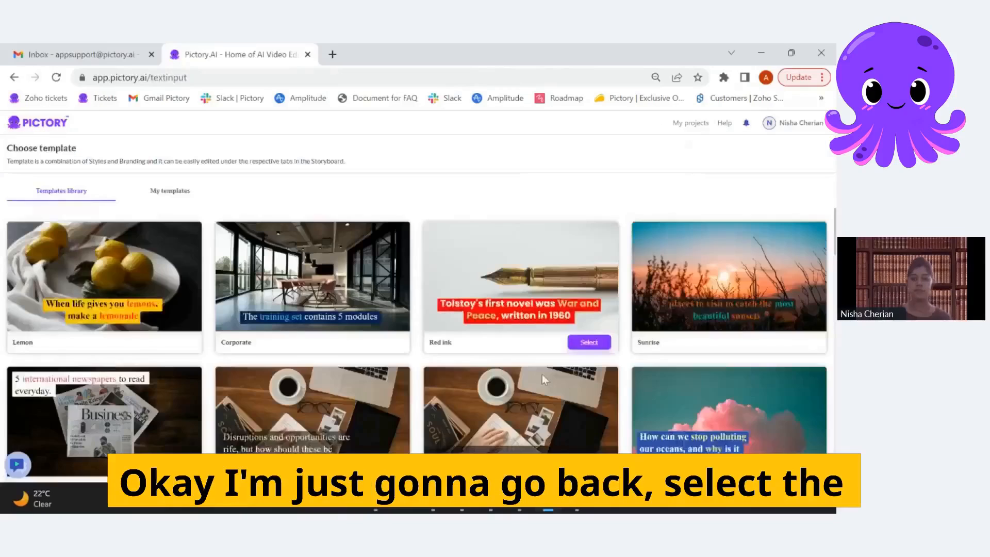
scroll(545, 381, "down", 5)
scroll(544, 379, "up", 10)
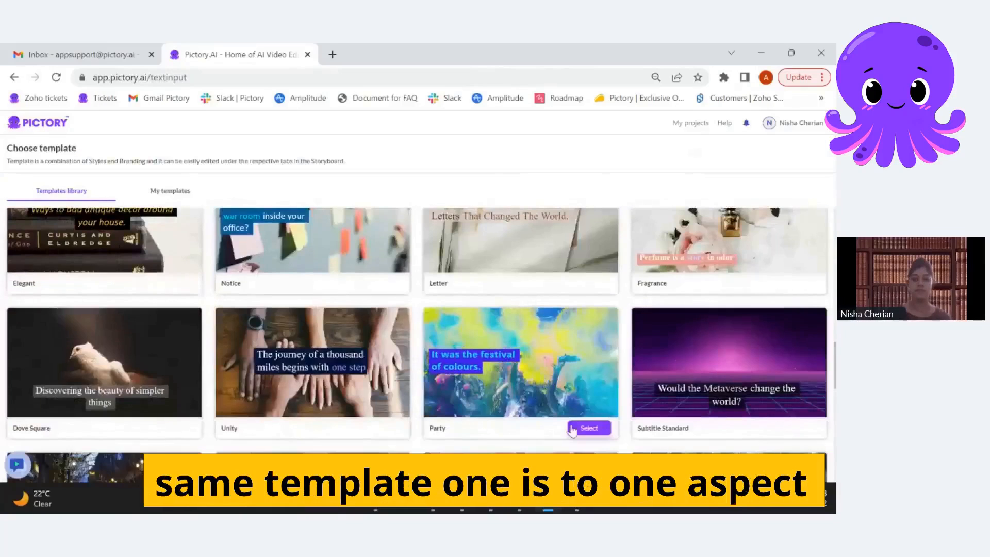
left_click(587, 428)
left_click(574, 369)
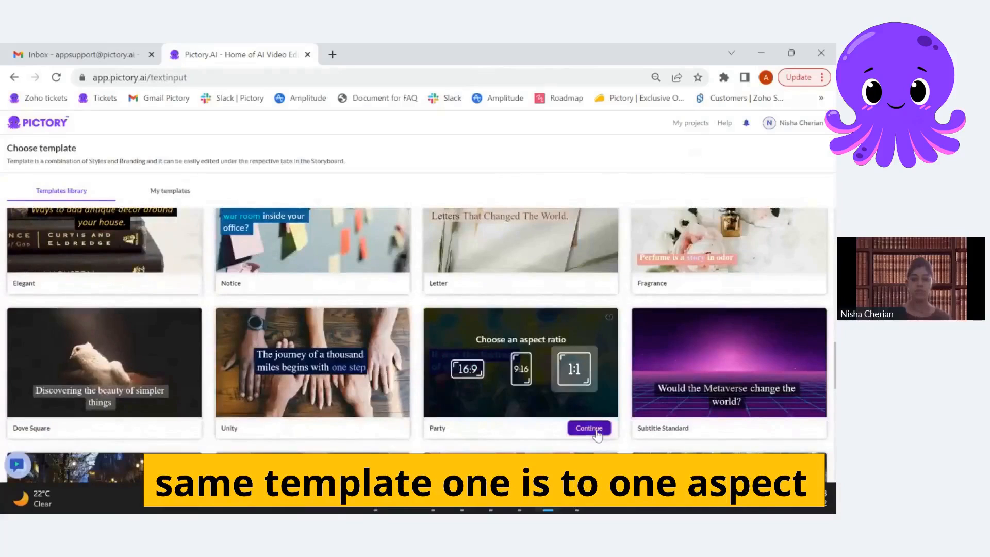
left_click(596, 429)
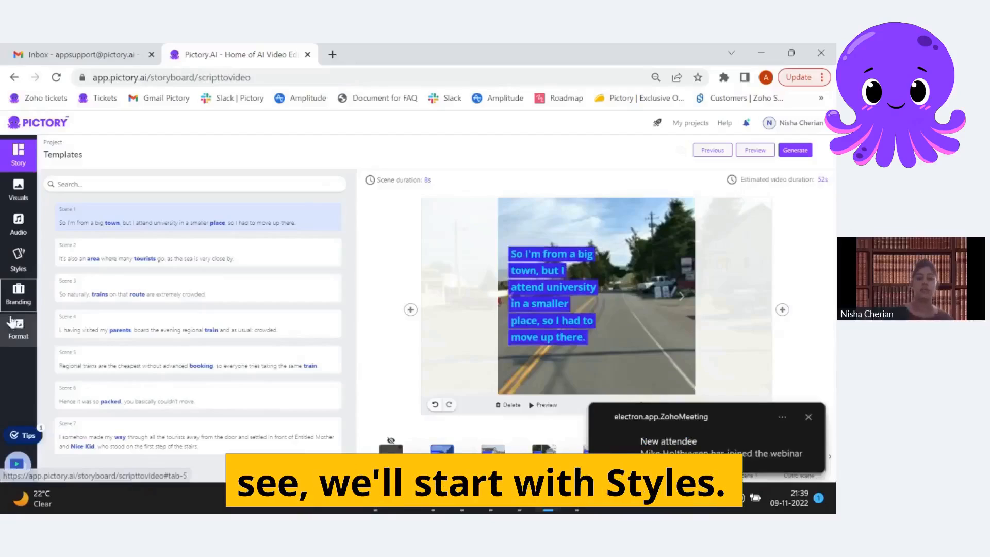
- Open the storyboard's text styles and look through the ready-made designs in the Styles library
left_click(4, 273)
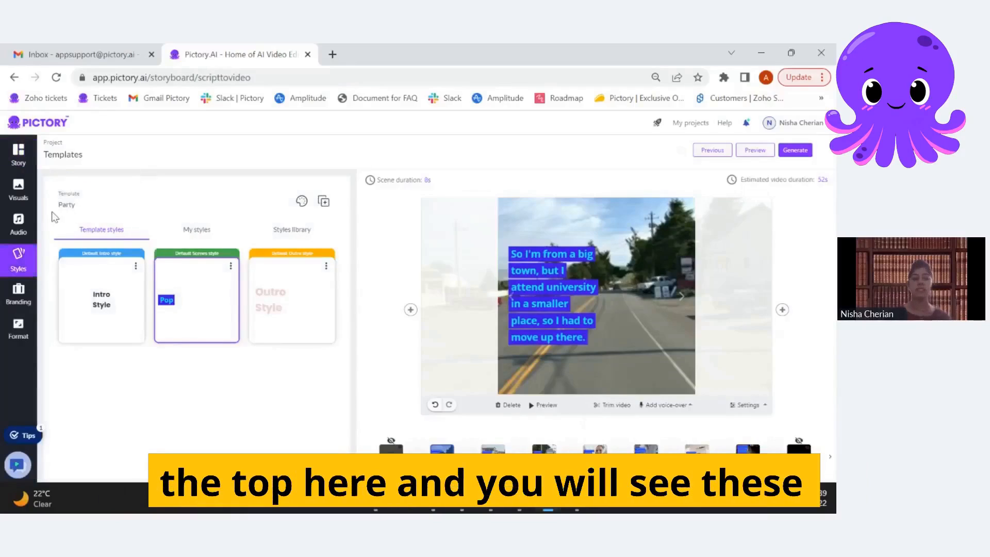
left_click(281, 232)
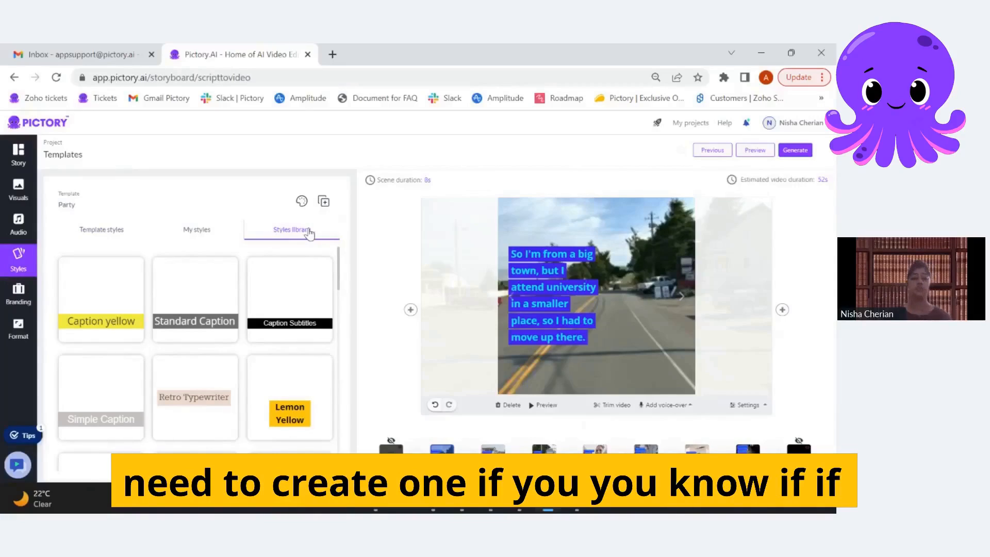
scroll(165, 401, "down", 4)
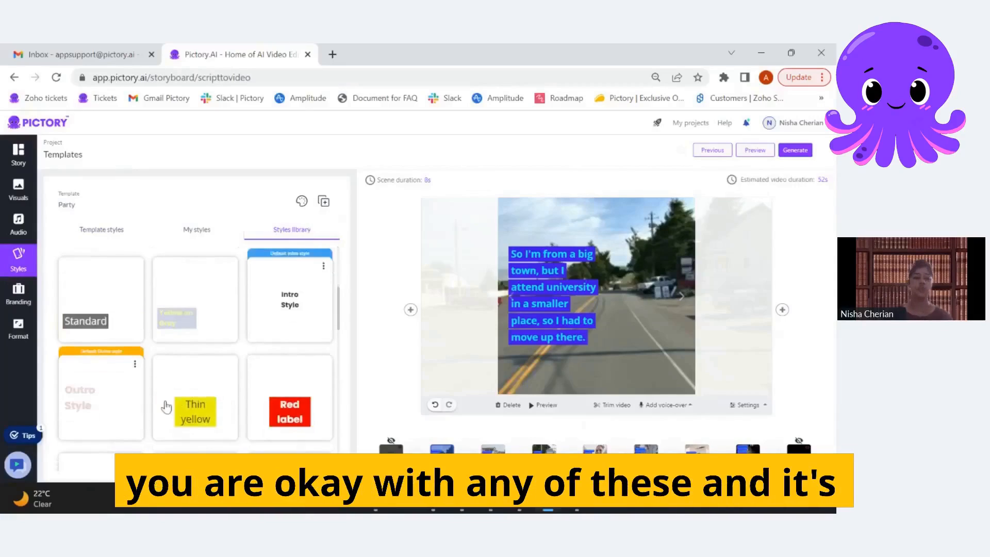
scroll(250, 351, "down", 2)
scroll(248, 356, "down", 10)
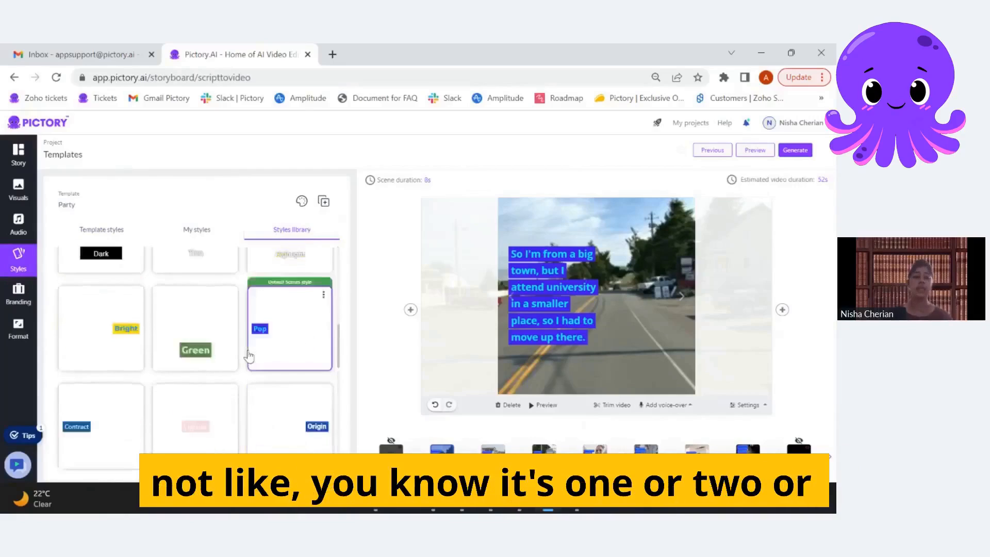
scroll(248, 356, "down", 4)
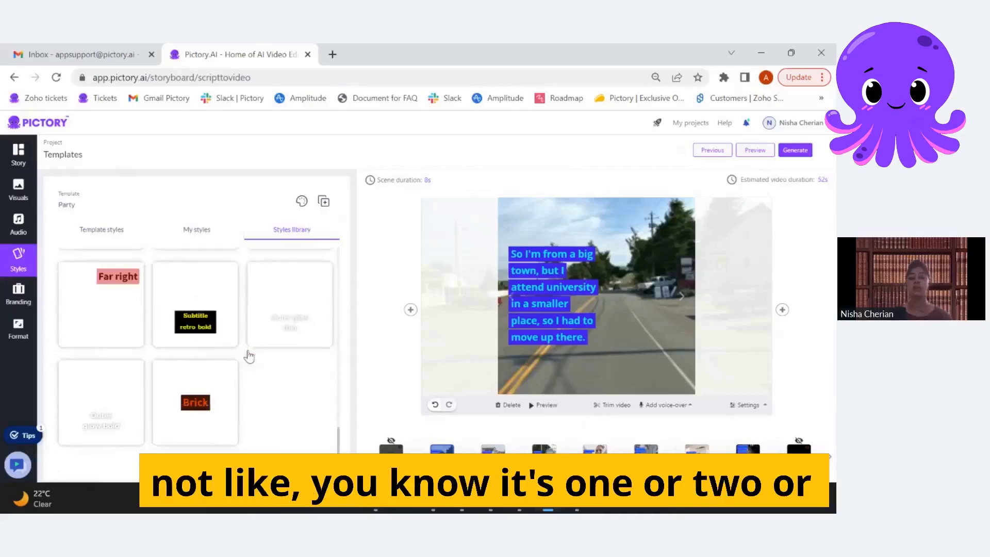
scroll(249, 355, "up", 4)
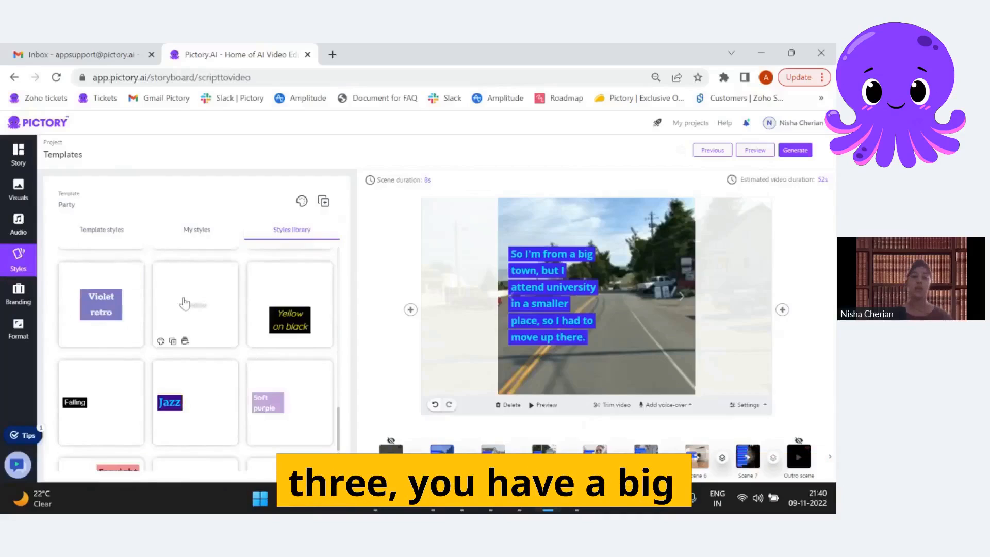
- Browse the ready-made text designs in the Styles library, down to the default scenes style Pop
scroll(206, 387, "down", 4)
scroll(213, 409, "up", 10)
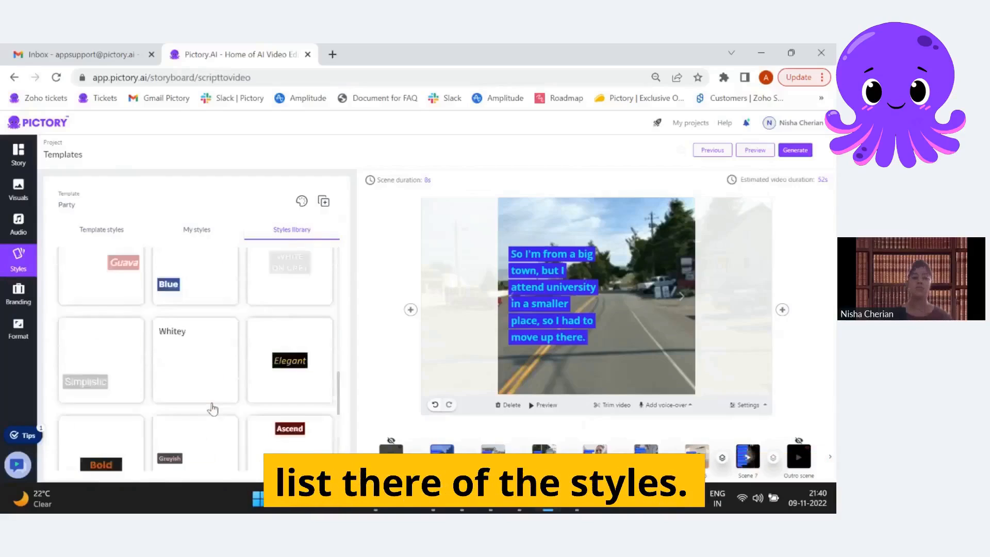
mouse_move(213, 409)
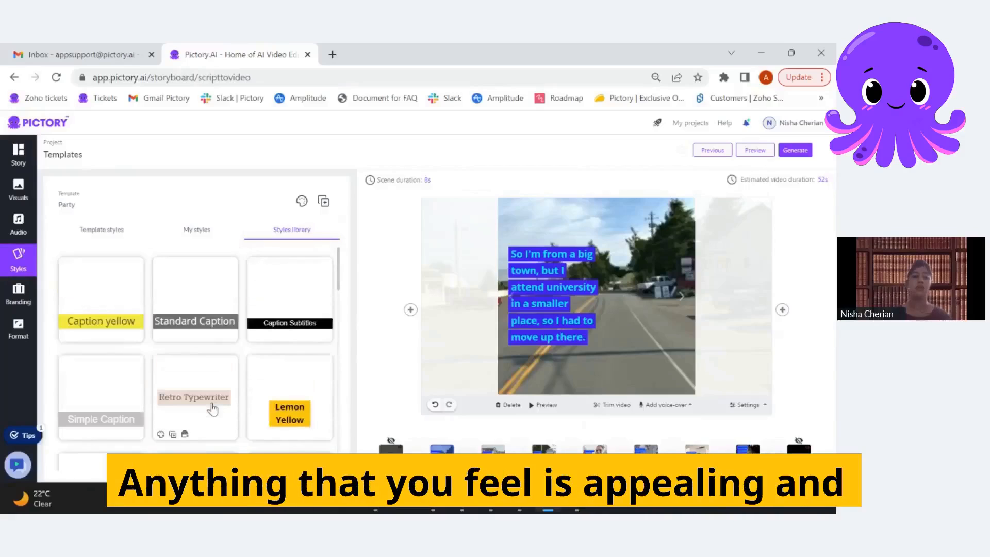
scroll(212, 409, "down", 1)
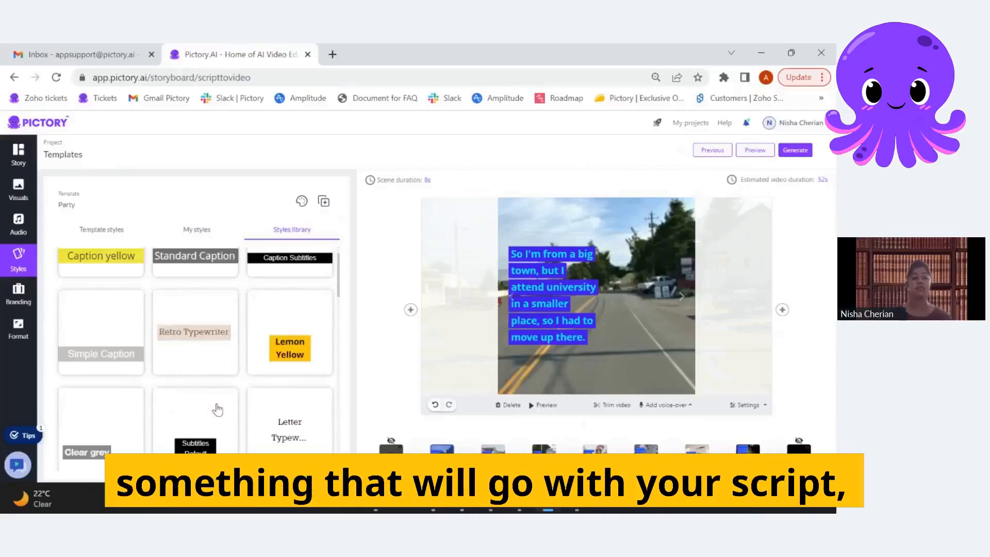
scroll(232, 327, "down", 3)
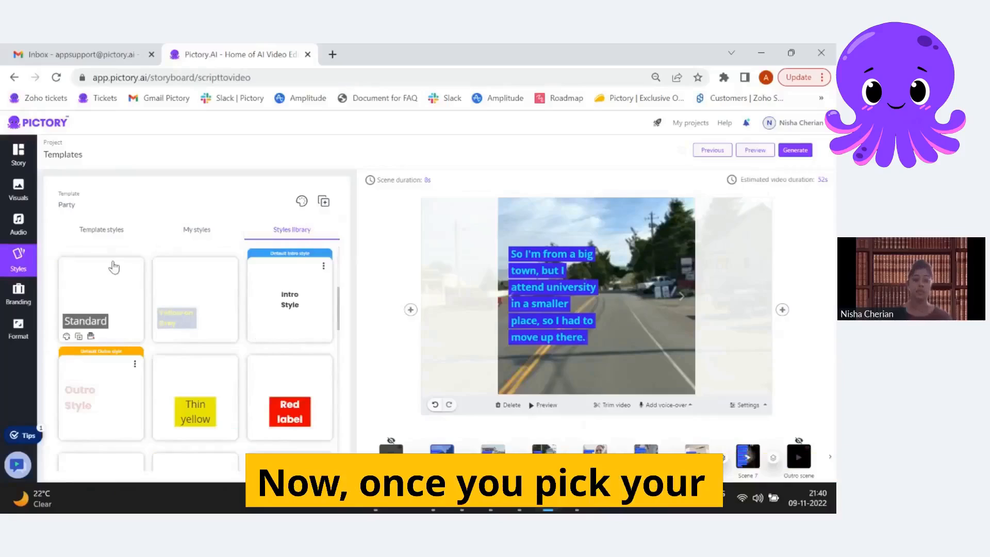
scroll(245, 407, "down", 8)
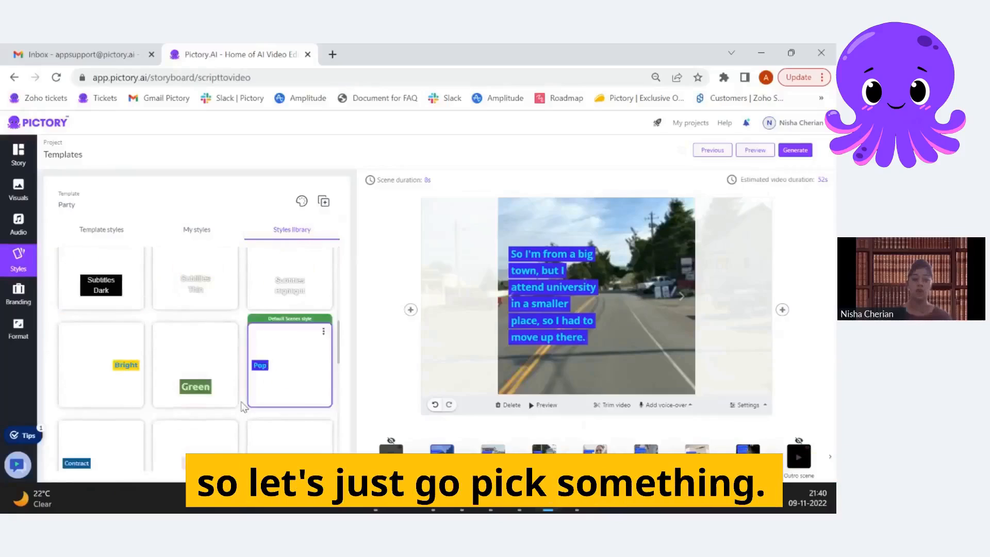
scroll(244, 408, "up", 2)
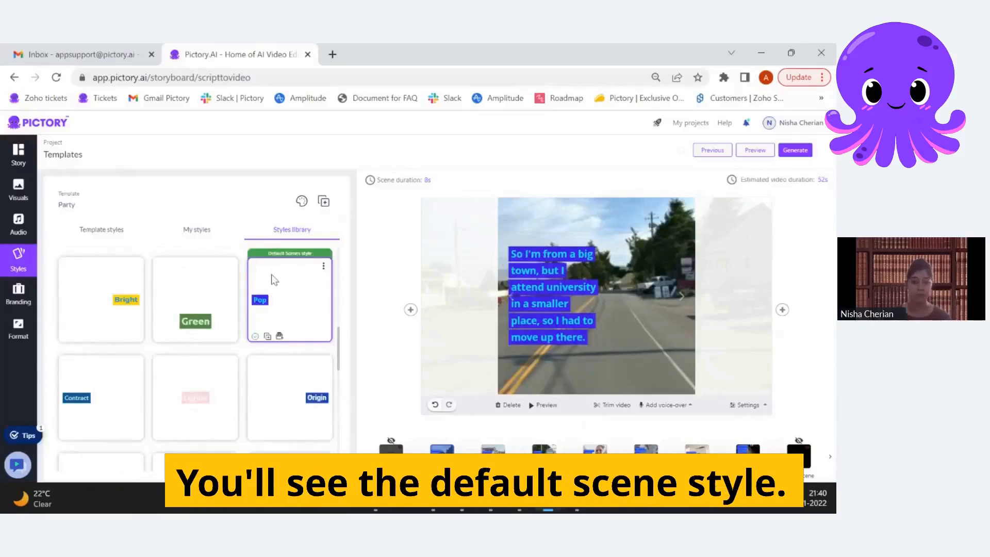
- Choose the Lavander style from the Styles library and apply it to all scenes
scroll(287, 269, "down", 7)
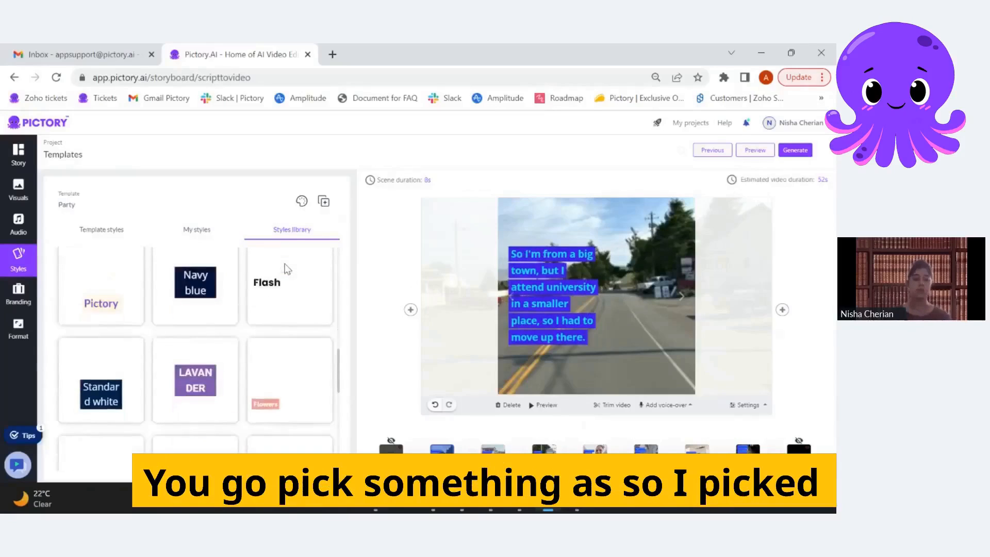
scroll(285, 269, "up", 1)
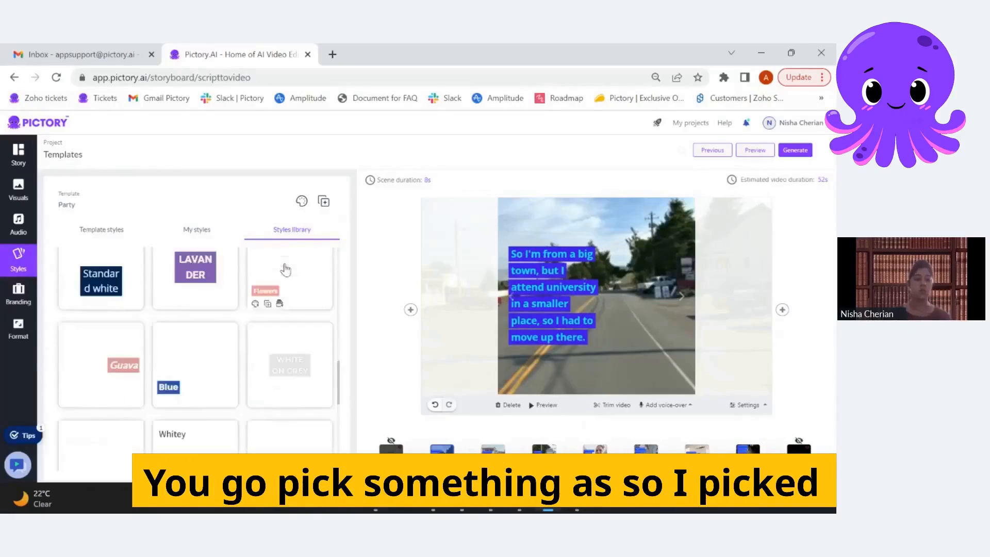
left_click(187, 272)
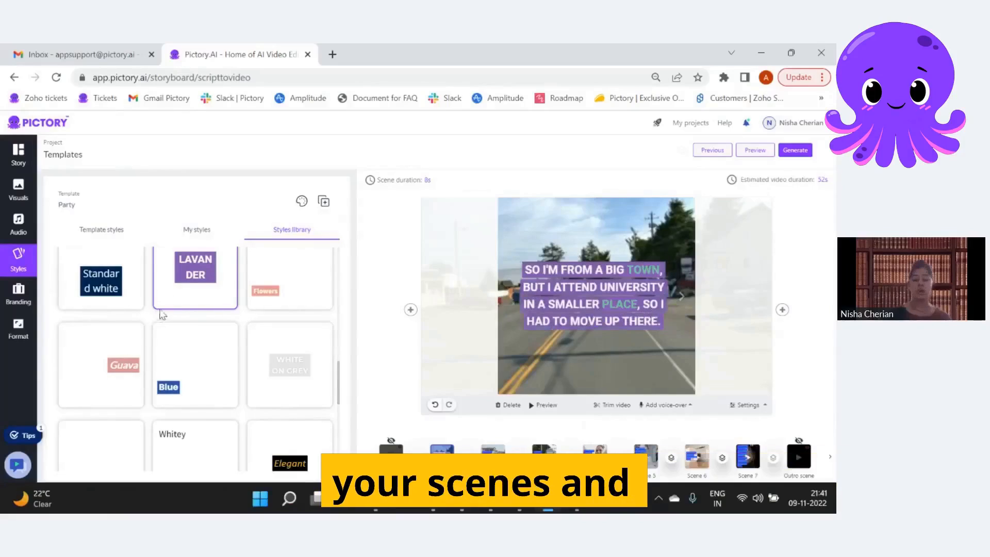
mouse_move(163, 311)
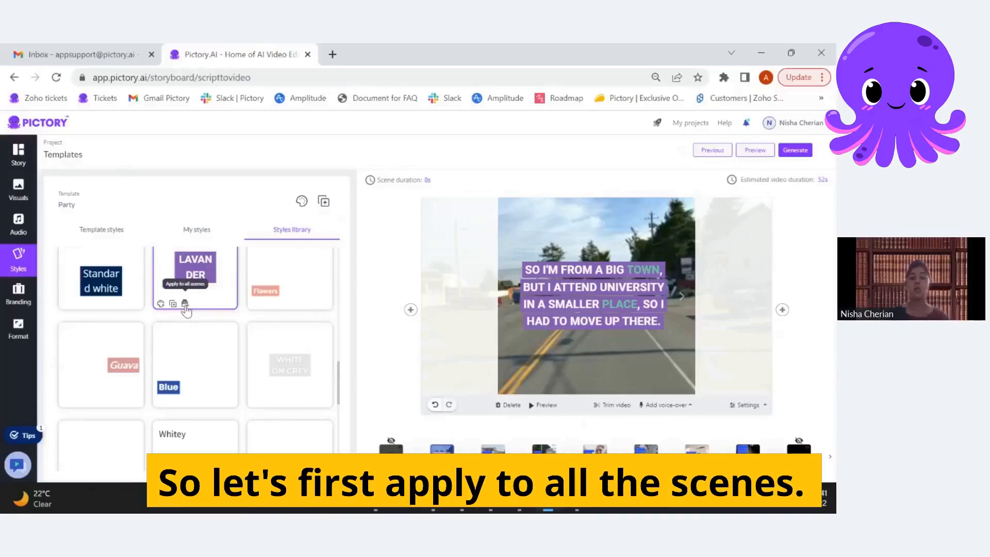
left_click(185, 304)
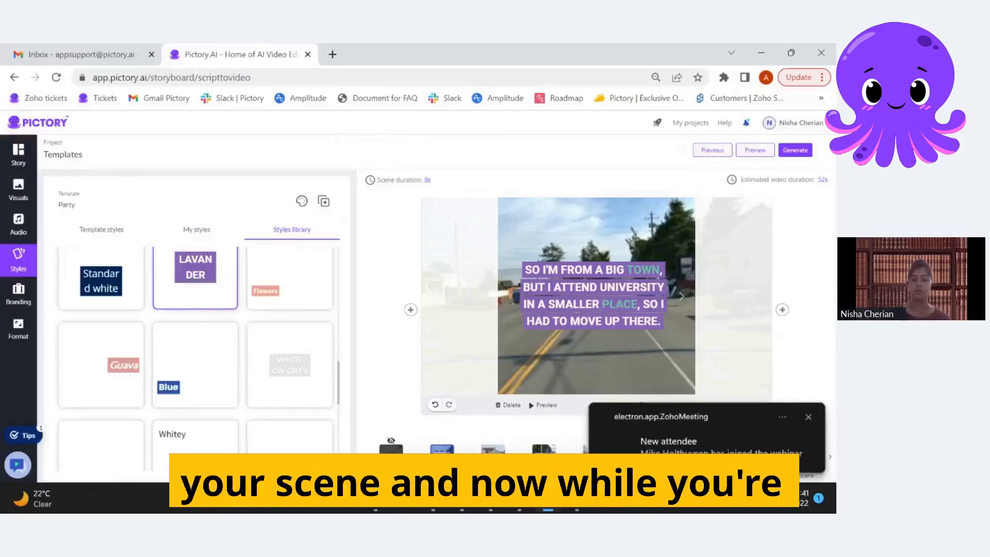
mouse_move(185, 305)
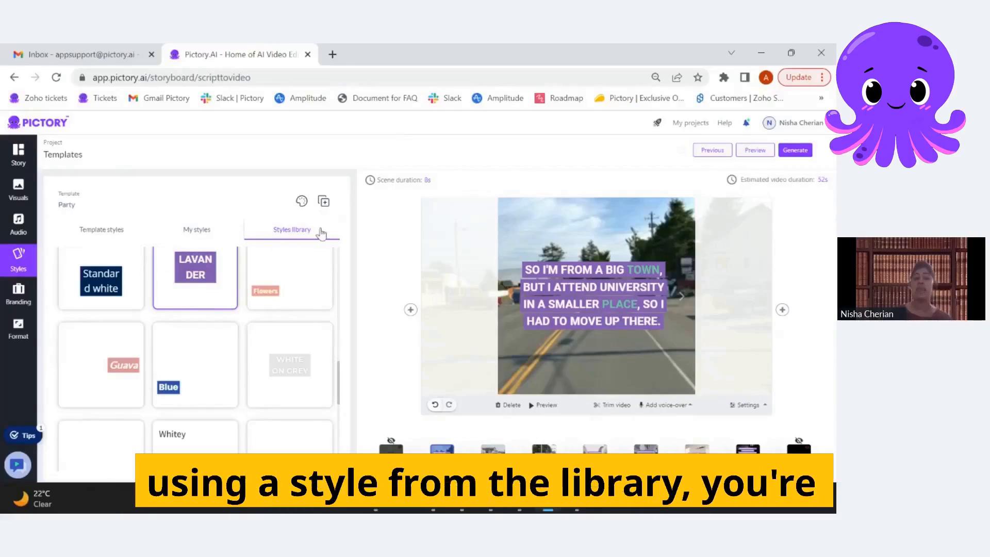
mouse_move(78, 207)
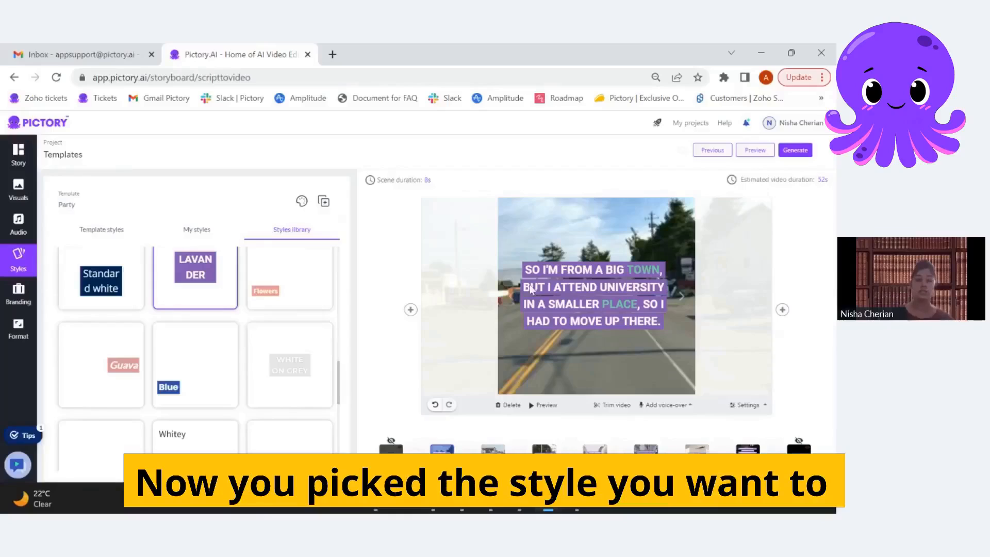
- Select the scene's caption and look through its bold, letter case, alignment and text, background and highlight color options
left_click(642, 287)
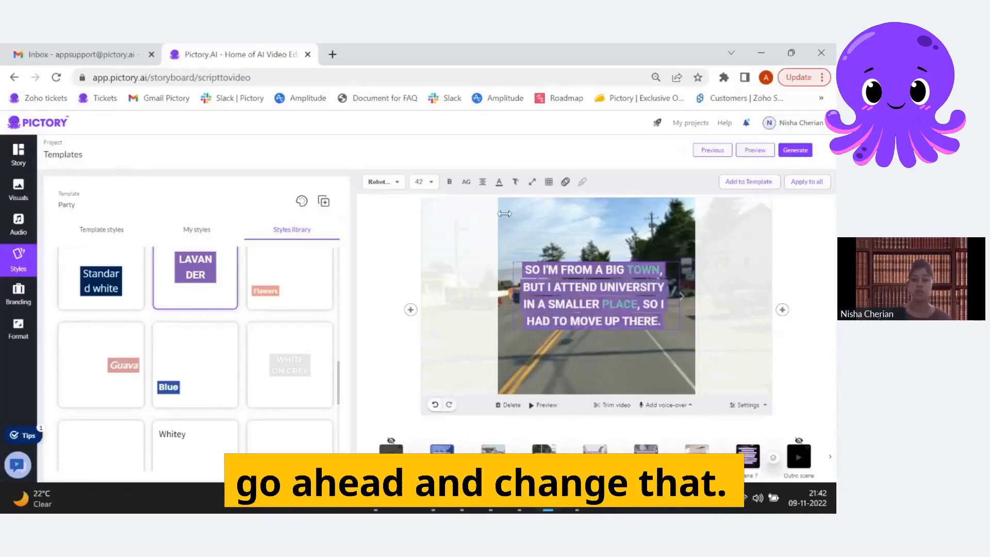
left_click(513, 182)
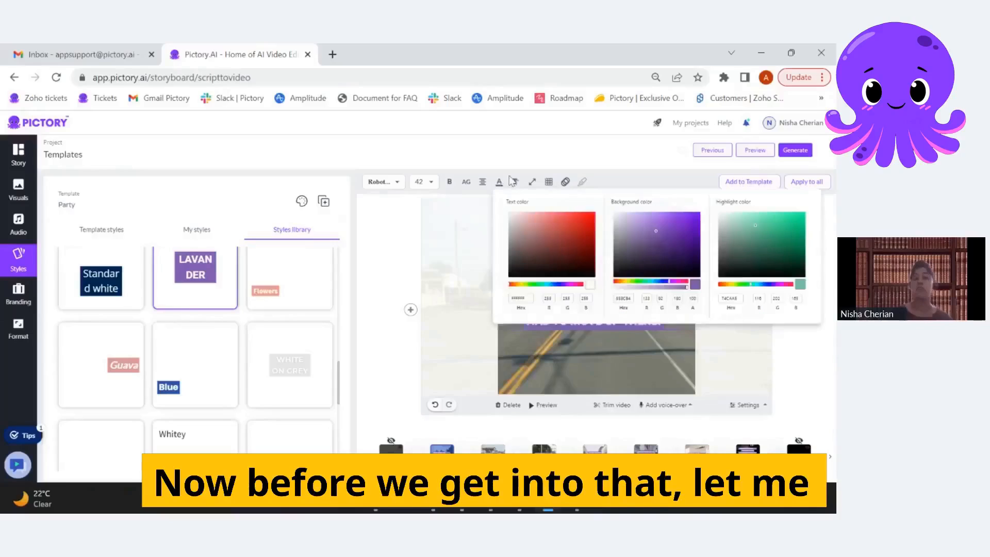
left_click(614, 182)
left_click(546, 298)
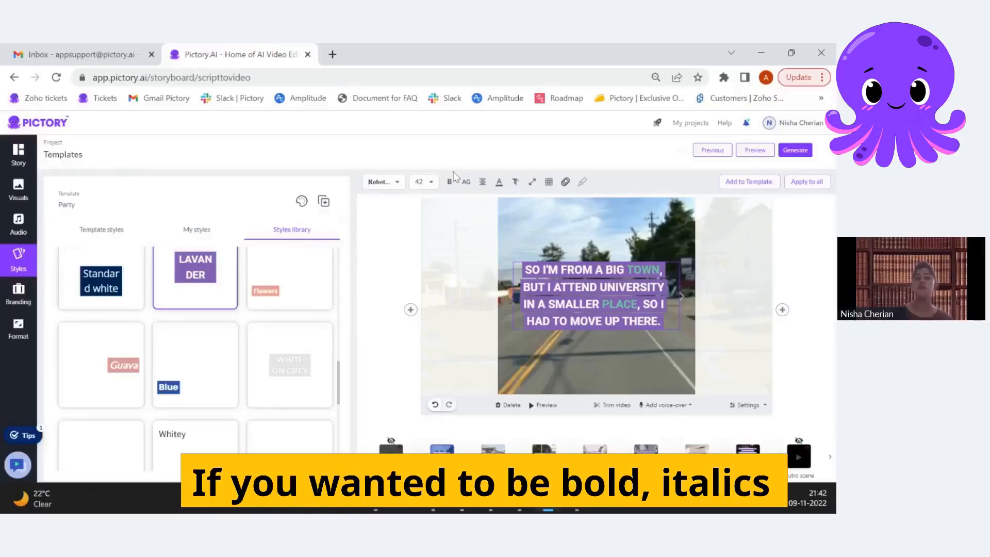
left_click(449, 183)
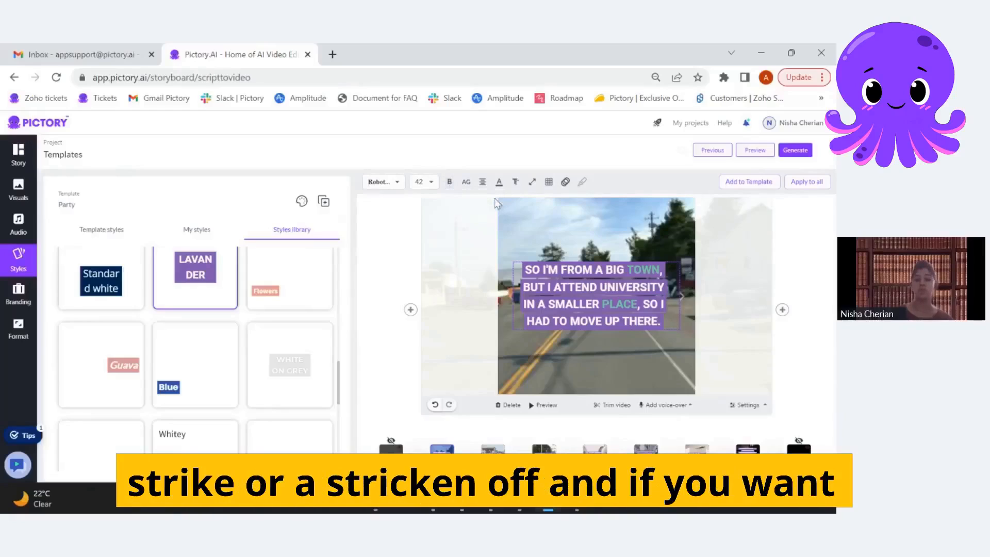
mouse_move(466, 185)
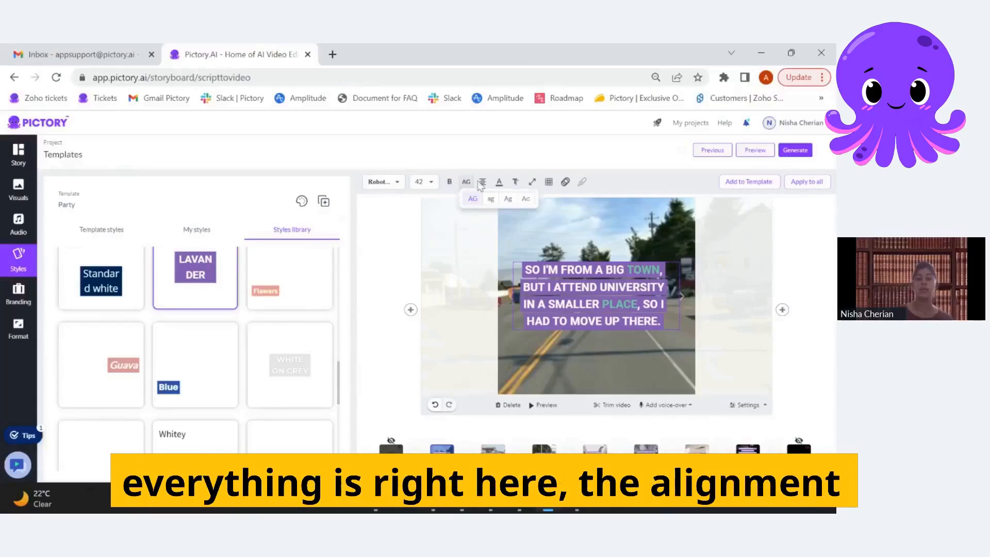
left_click(482, 182)
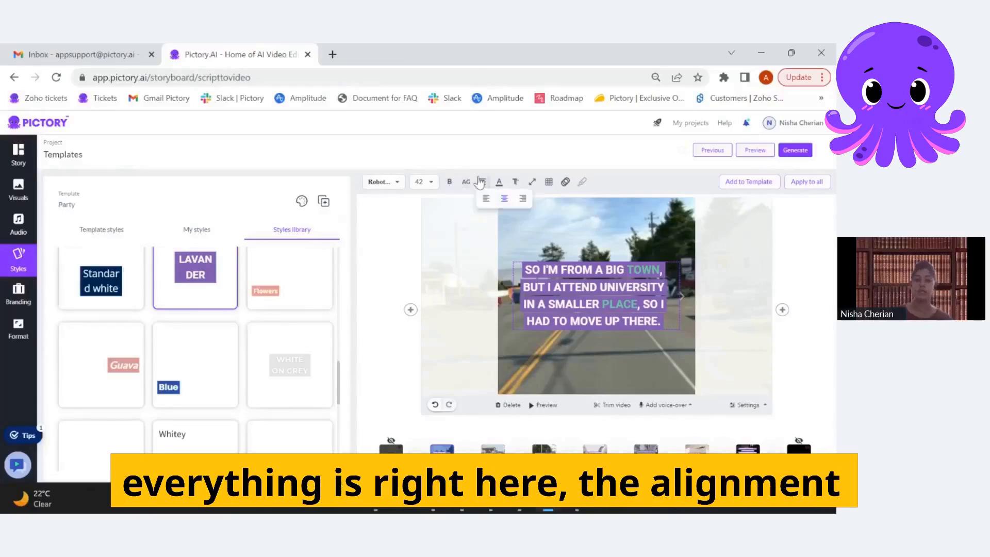
left_click(500, 183)
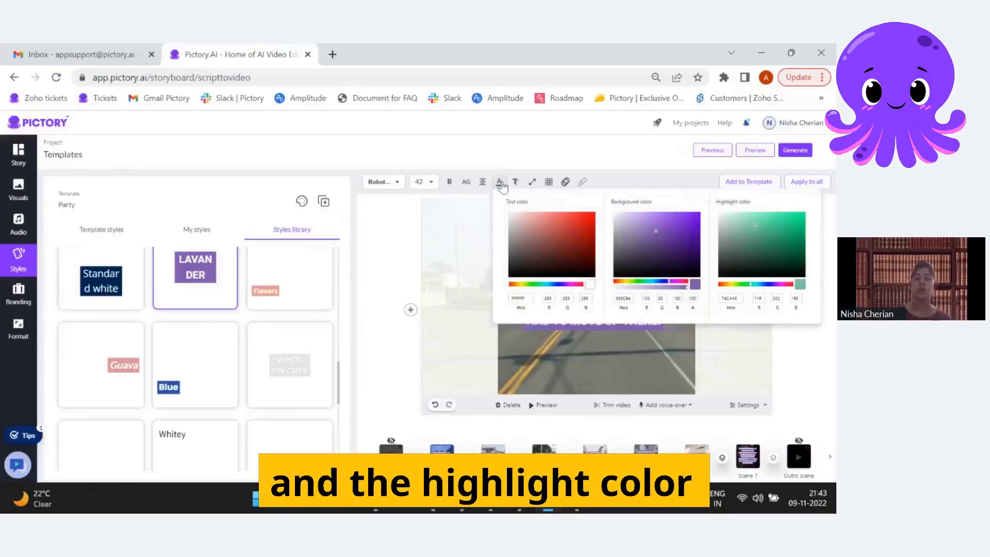
- Look at the caption's text shadow, text width and text position options without changing them
left_click(515, 183)
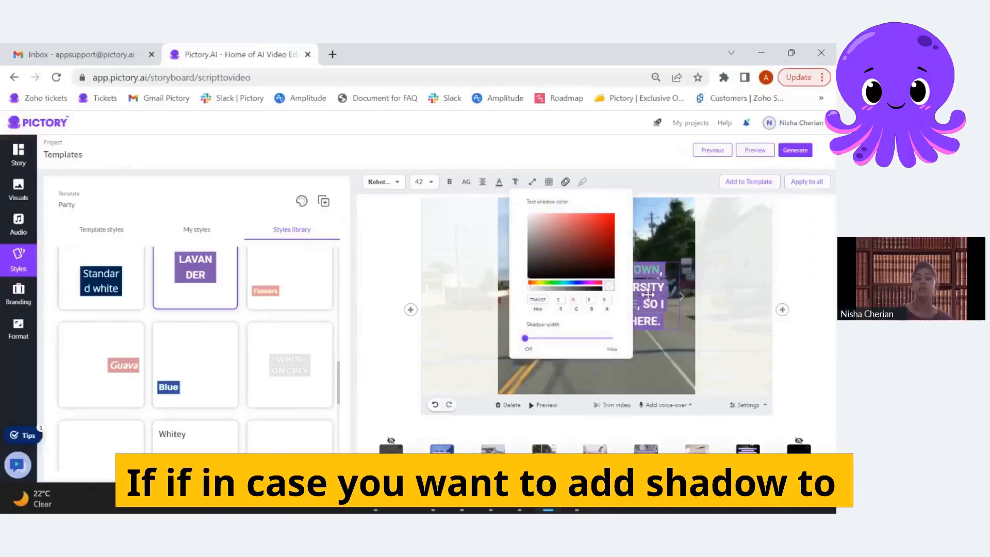
left_click(645, 286)
left_click(532, 182)
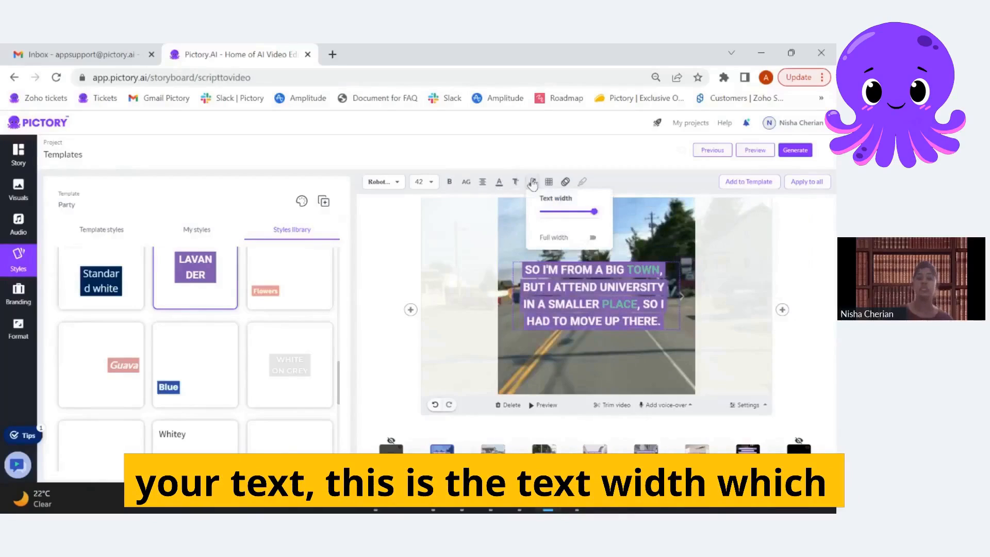
left_click(585, 218)
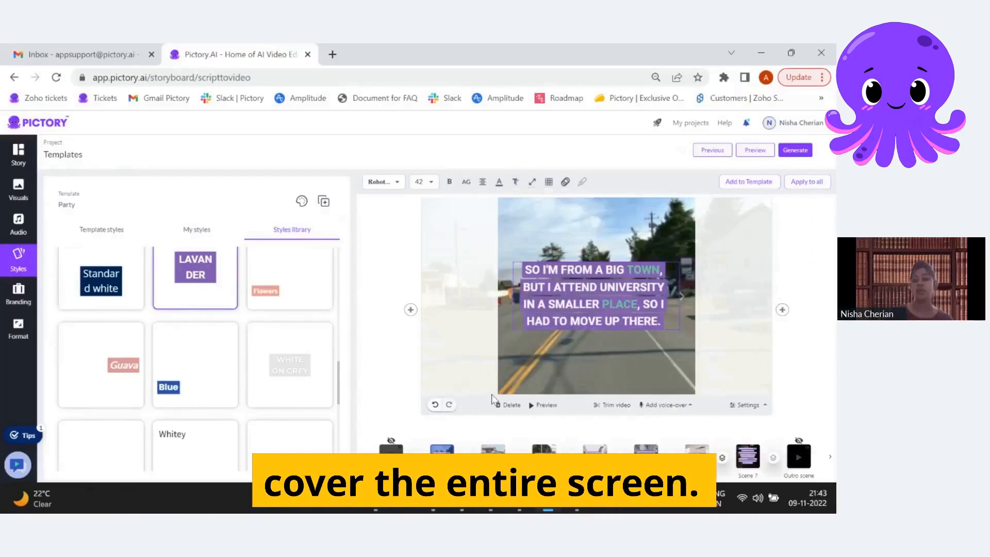
mouse_move(549, 184)
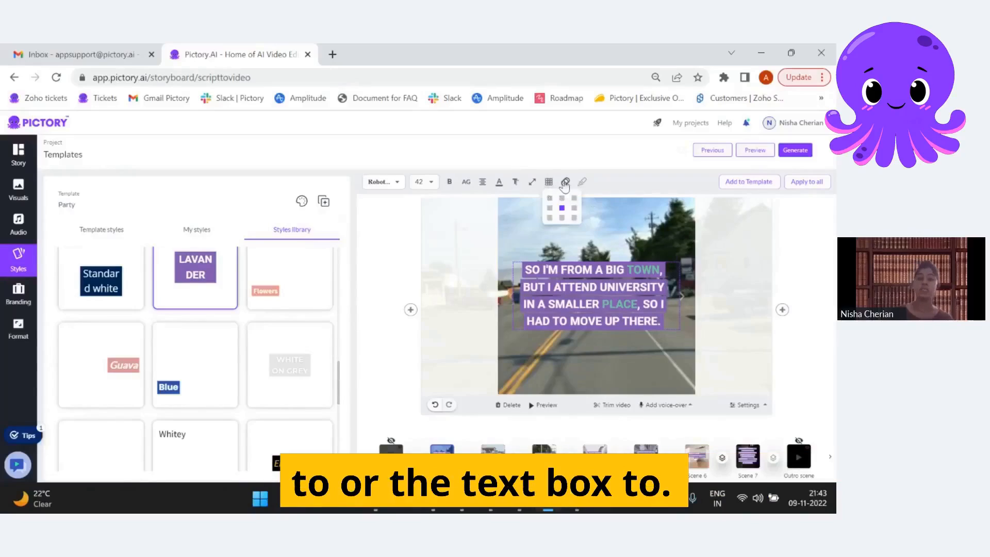
- Examine the caption's entry animation and speed options
left_click(566, 183)
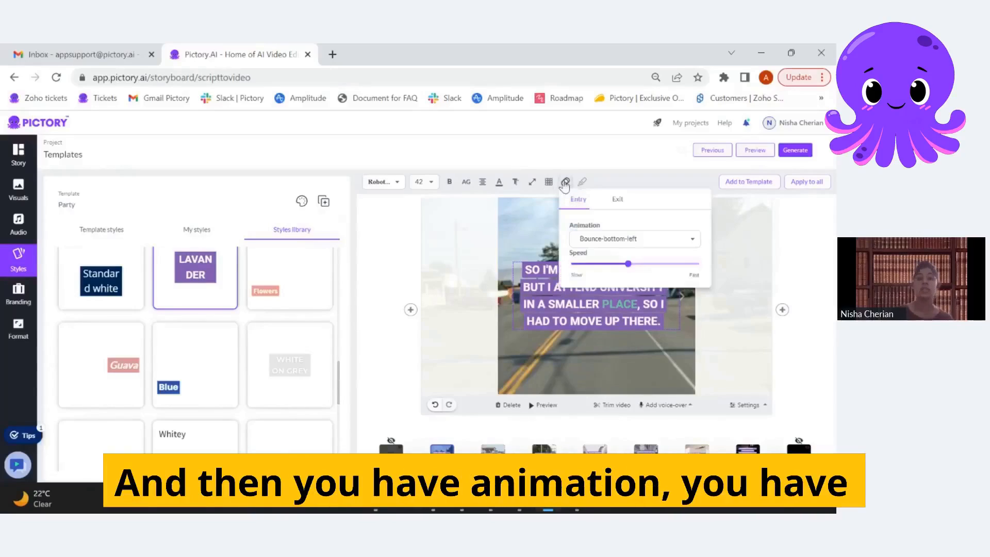
left_click(579, 199)
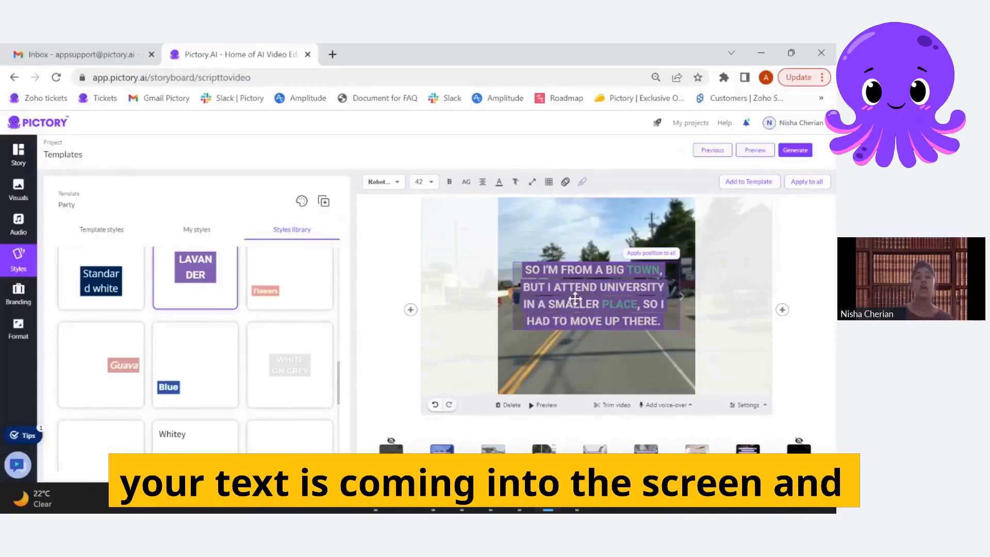
left_click(566, 181)
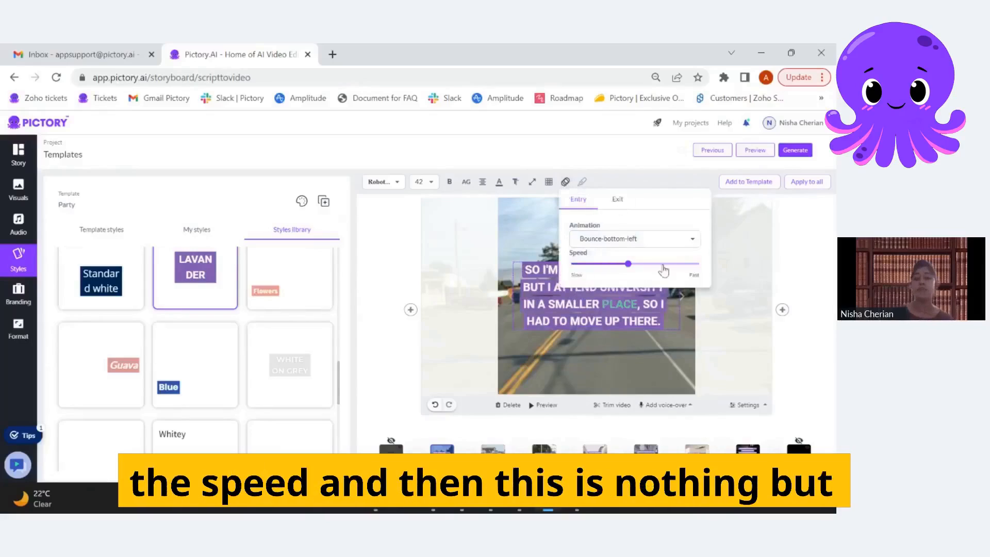
left_click(599, 186)
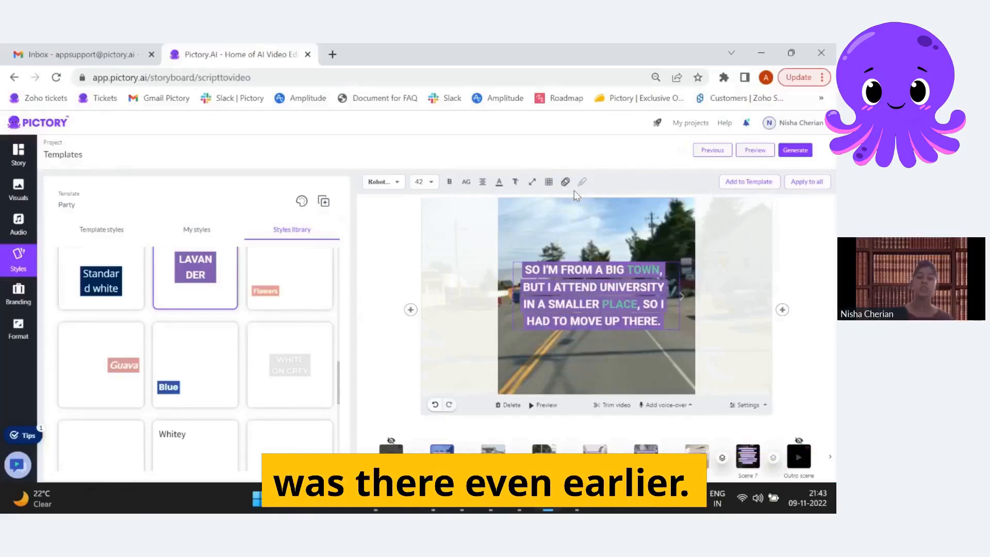
- Change the scene caption's font to Notosans Bold
left_click(395, 187)
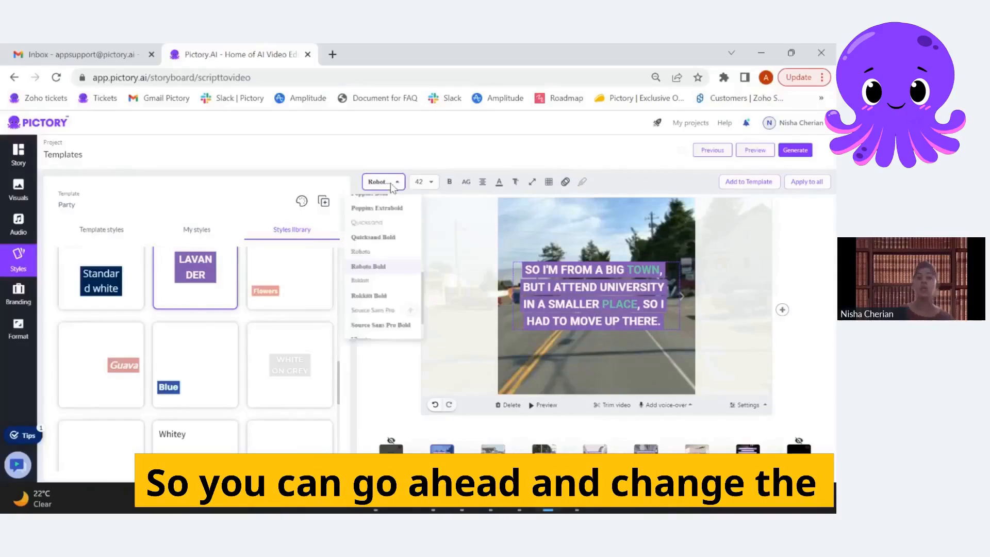
scroll(395, 302, "up", 3)
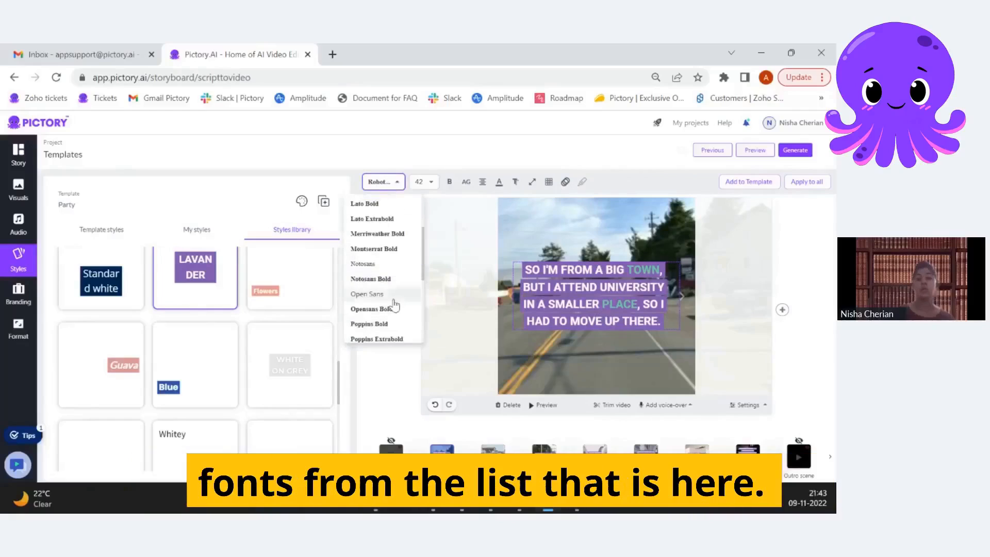
left_click(390, 280)
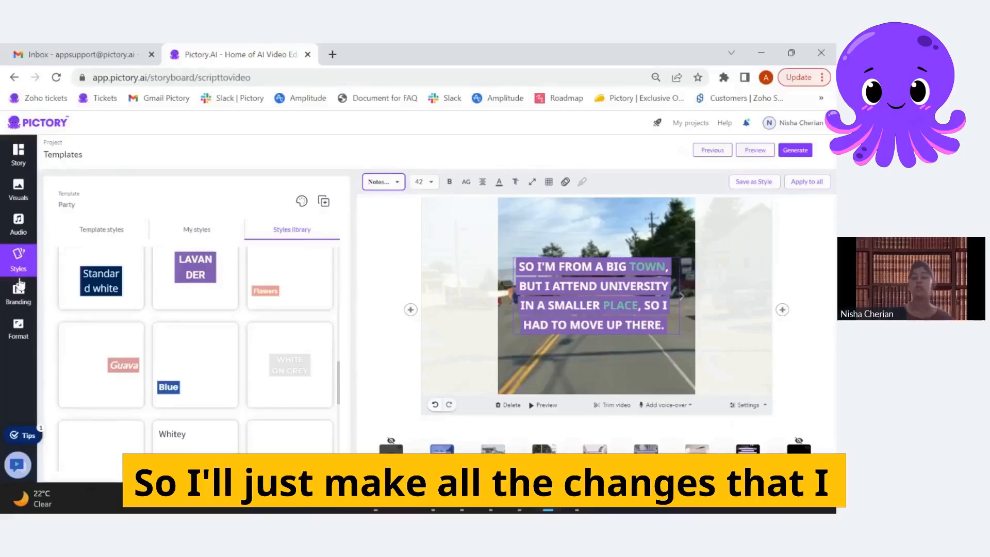
left_click(452, 185)
left_click(455, 201)
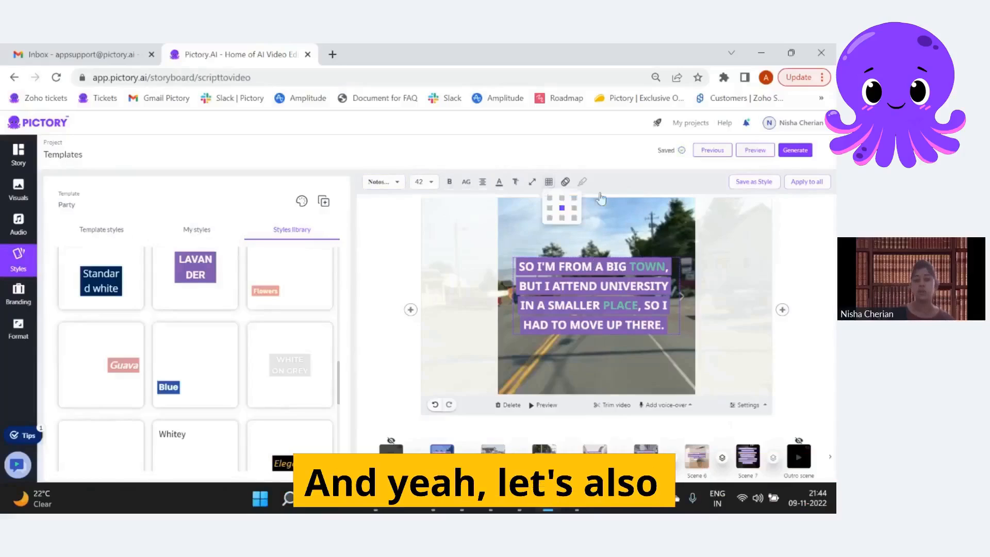
- Set the highlight color of the caption's keywords to a bright green
left_click(499, 183)
left_click(498, 186)
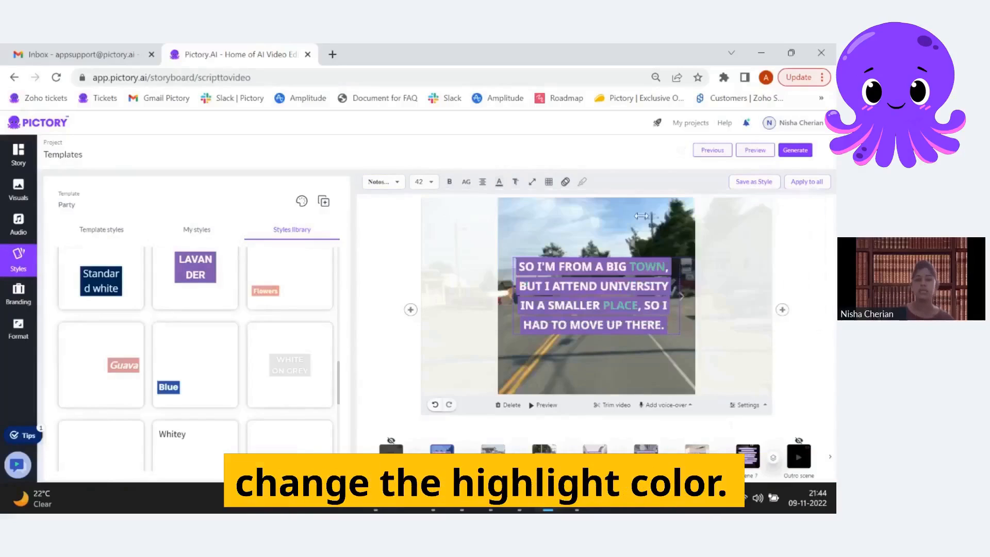
left_click(497, 189)
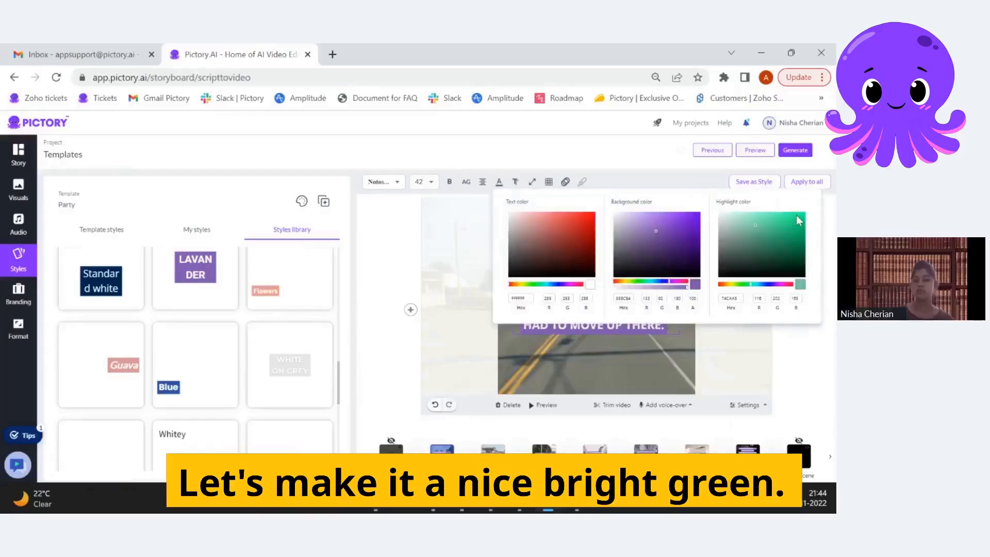
left_click(800, 221)
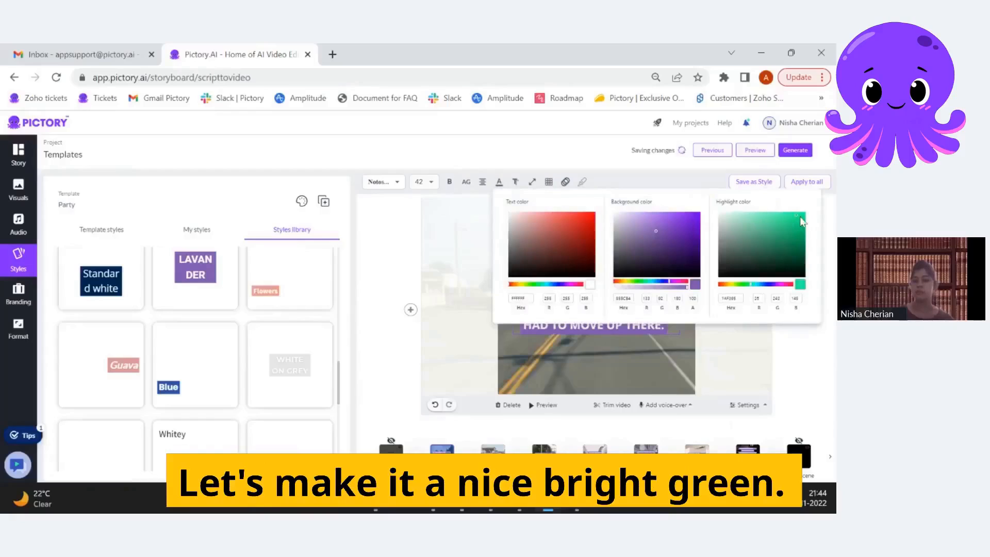
- Adjust the keyword highlight to a brighter green and apply the caption's styling to all scenes
left_click(800, 216)
left_click(651, 185)
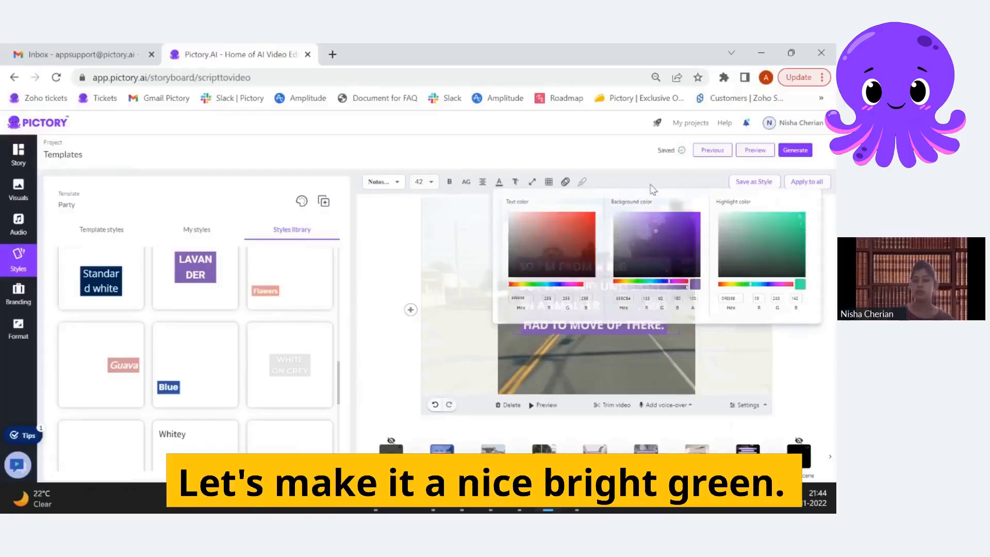
left_click(792, 370)
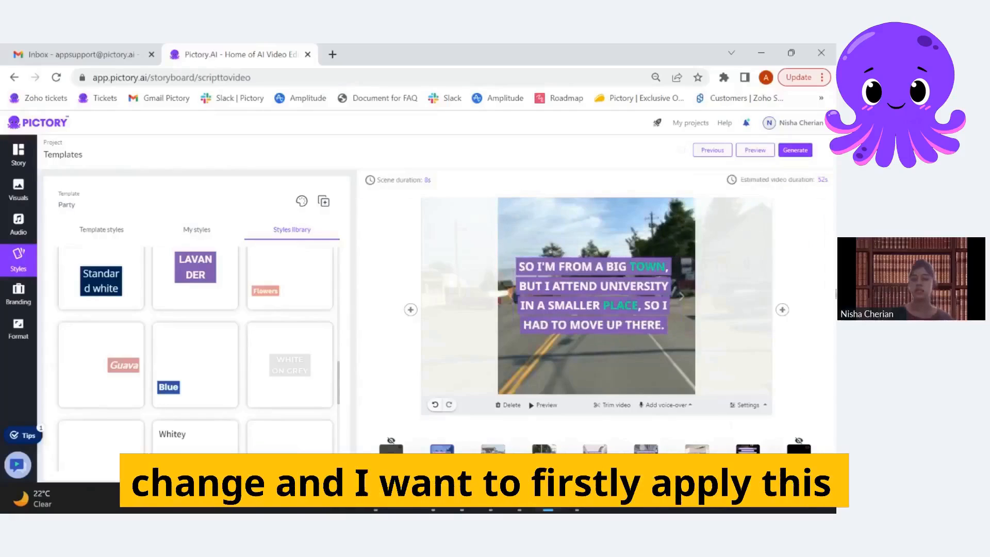
left_click(619, 314)
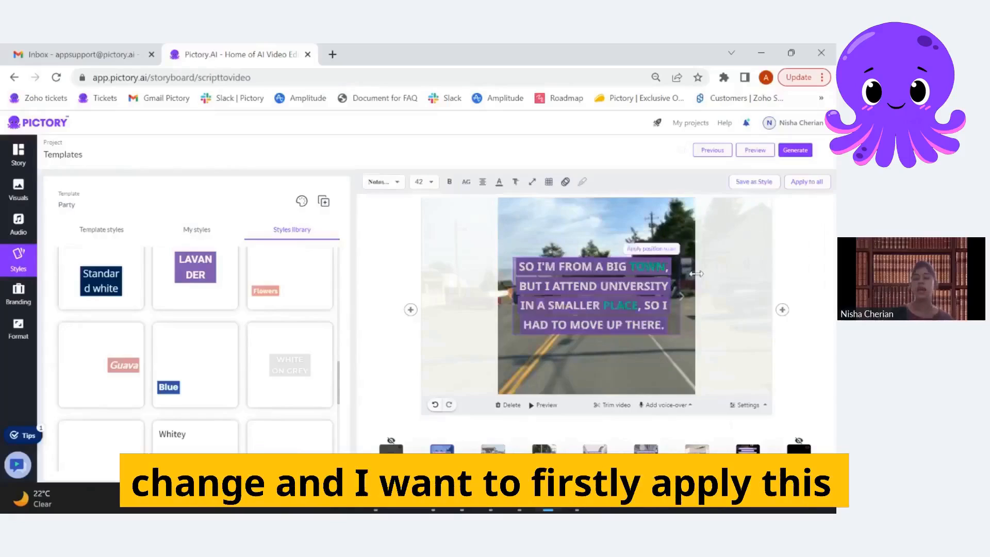
left_click(806, 185)
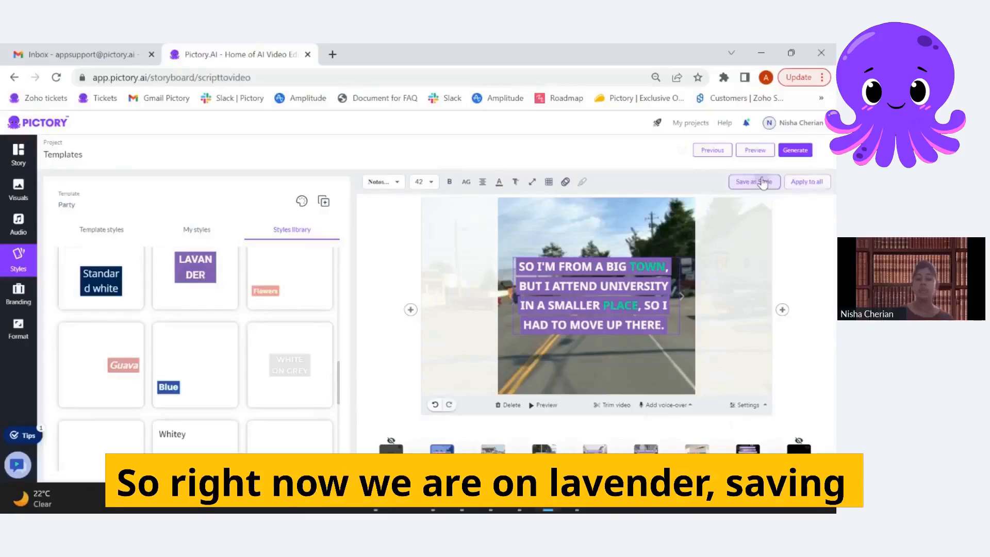
- Save the caption's formatting as a new style named "Lavander improved"
left_click(762, 181)
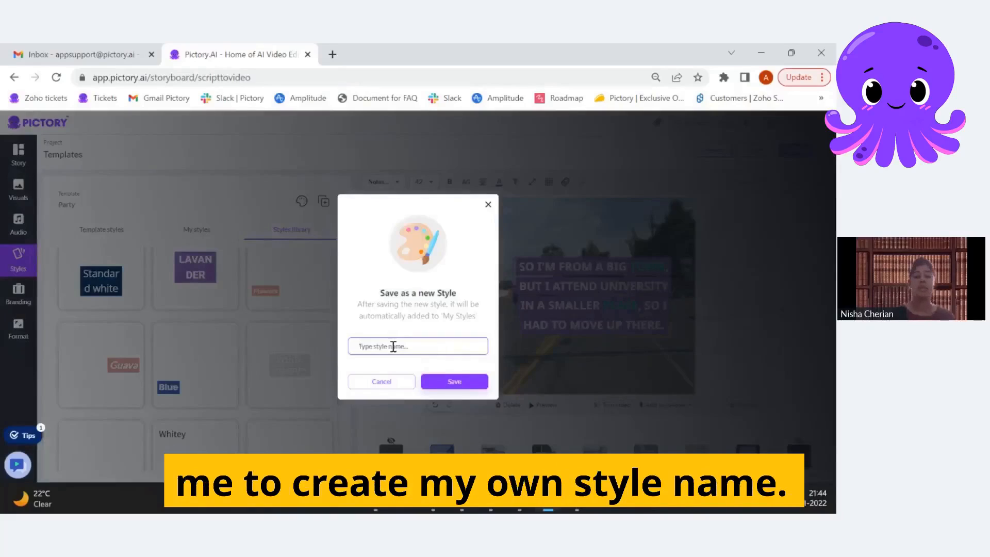
type("l")
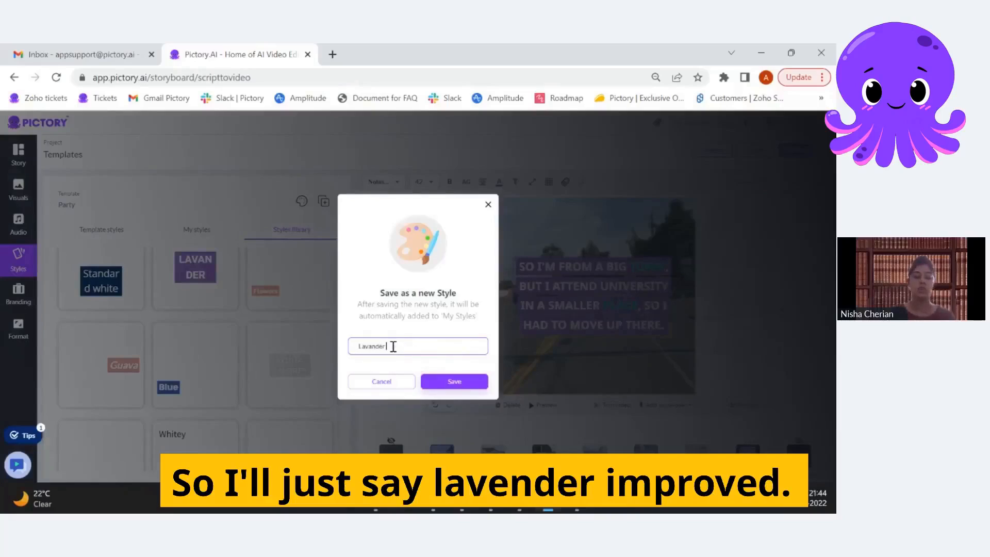
type(" improved")
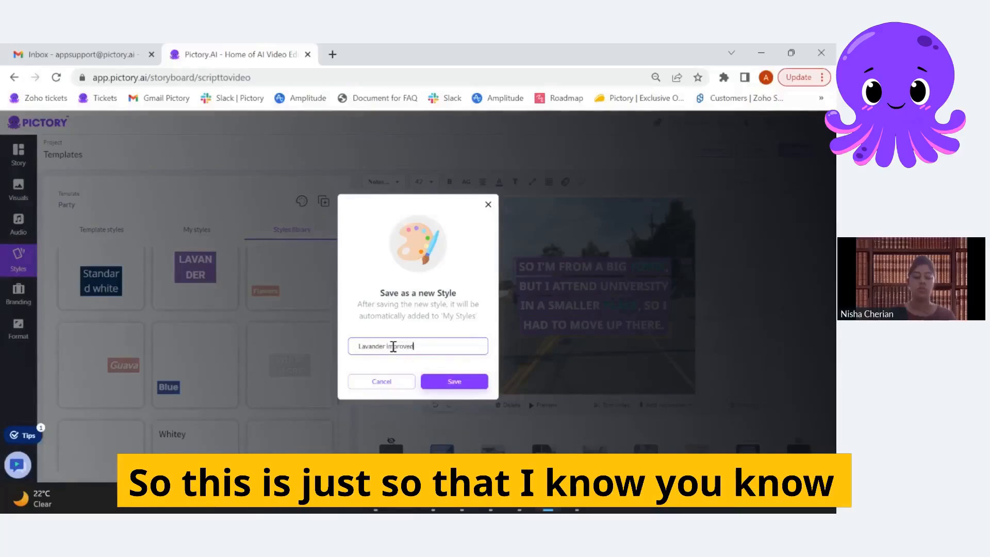
left_click(470, 382)
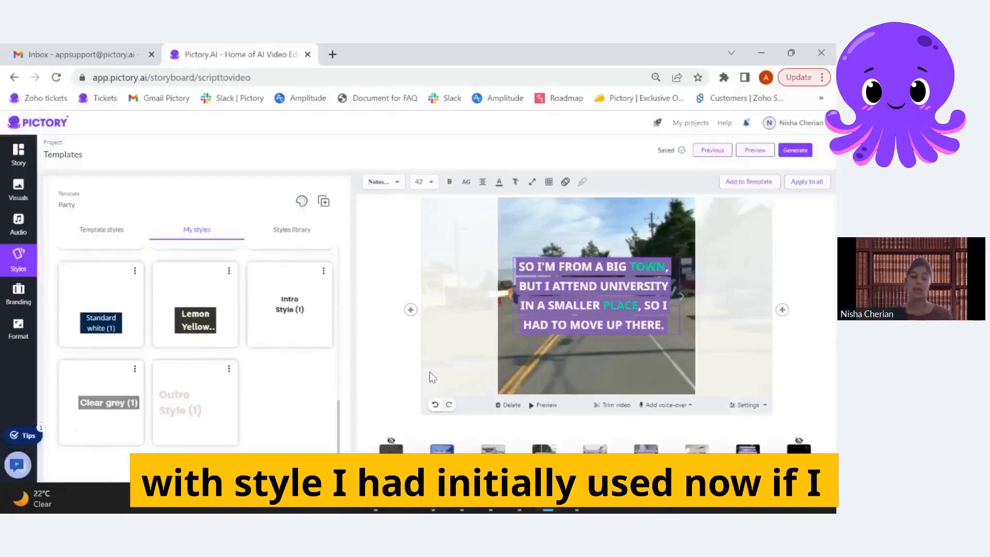
- Add the newly saved Lavander improved style from the personal styles to the project's Party template
scroll(213, 408, "up", 5)
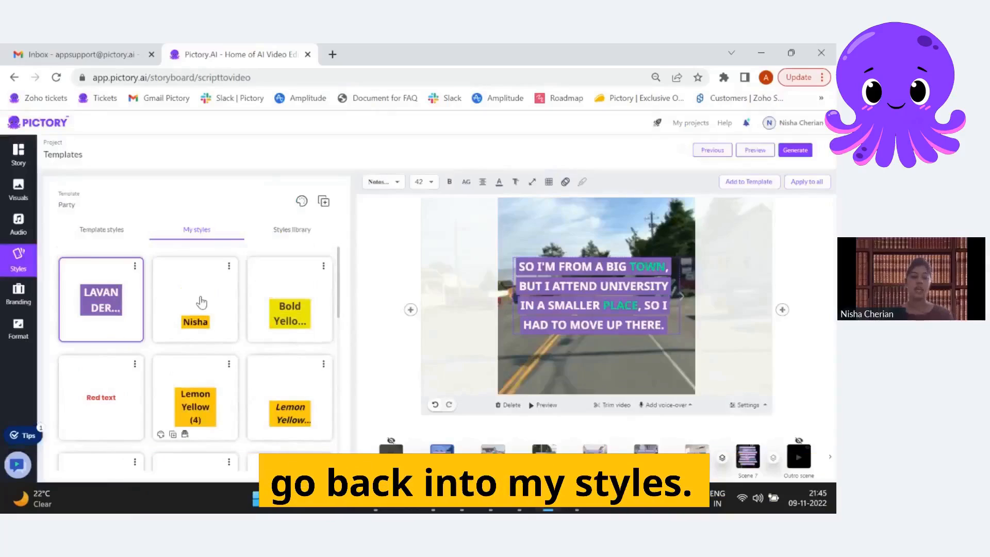
scroll(292, 329, "down", 5)
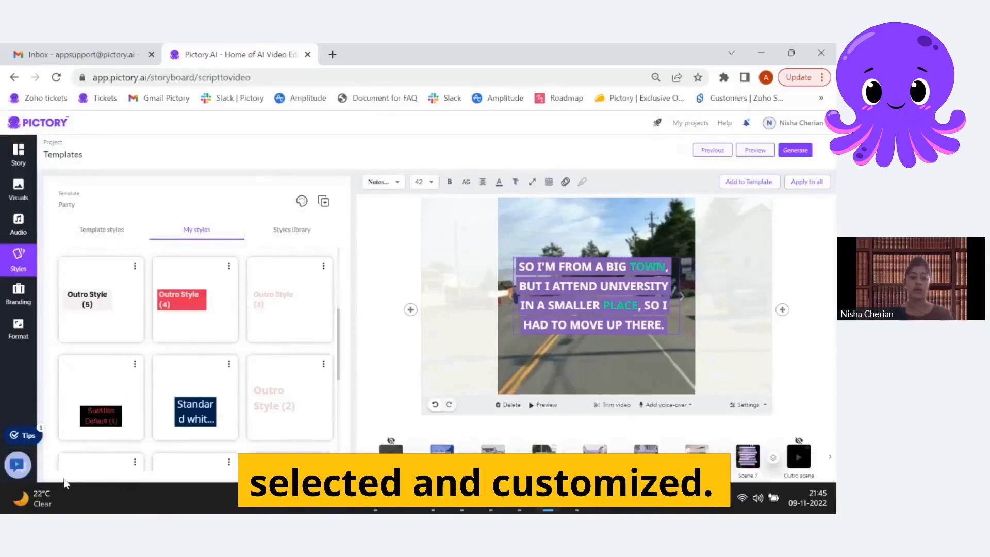
scroll(221, 397, "up", 5)
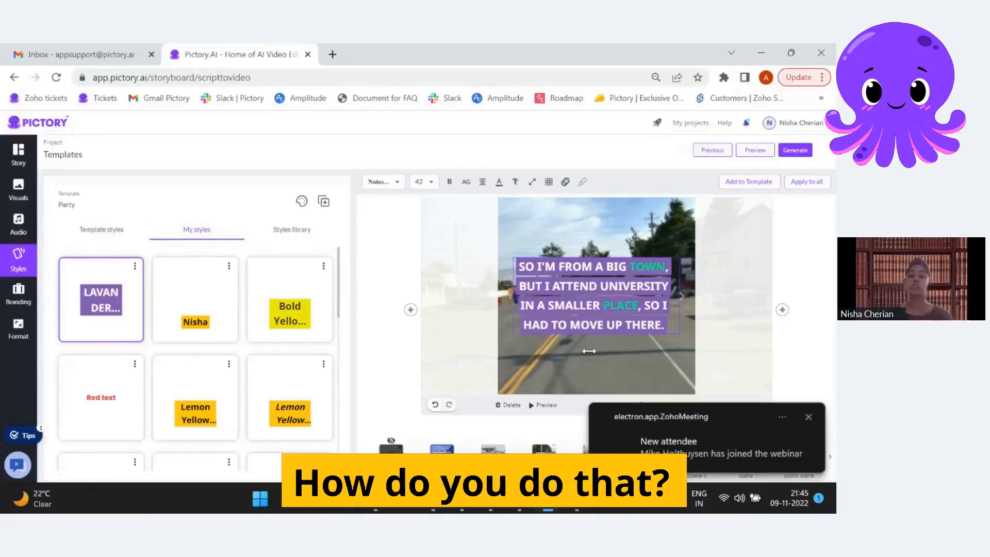
mouse_move(74, 331)
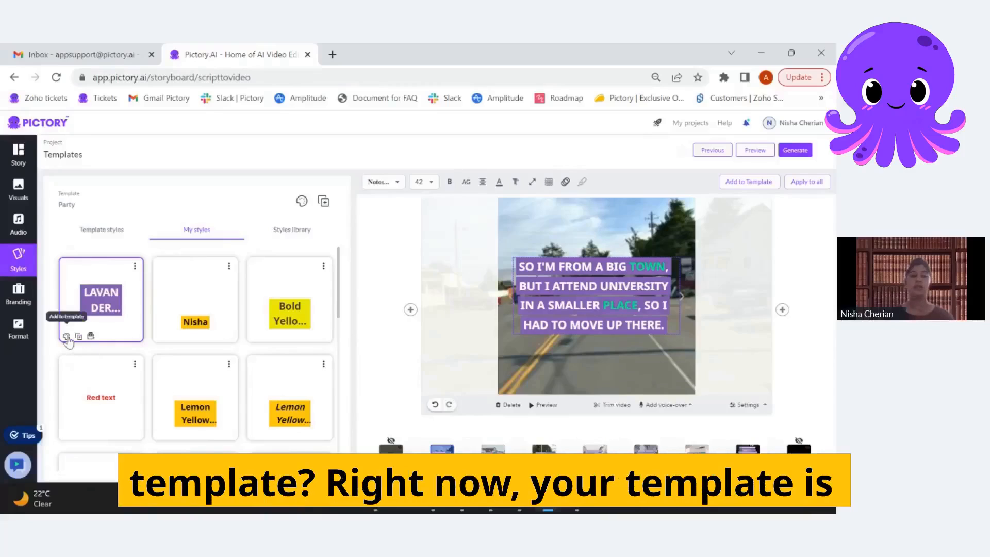
left_click(82, 209)
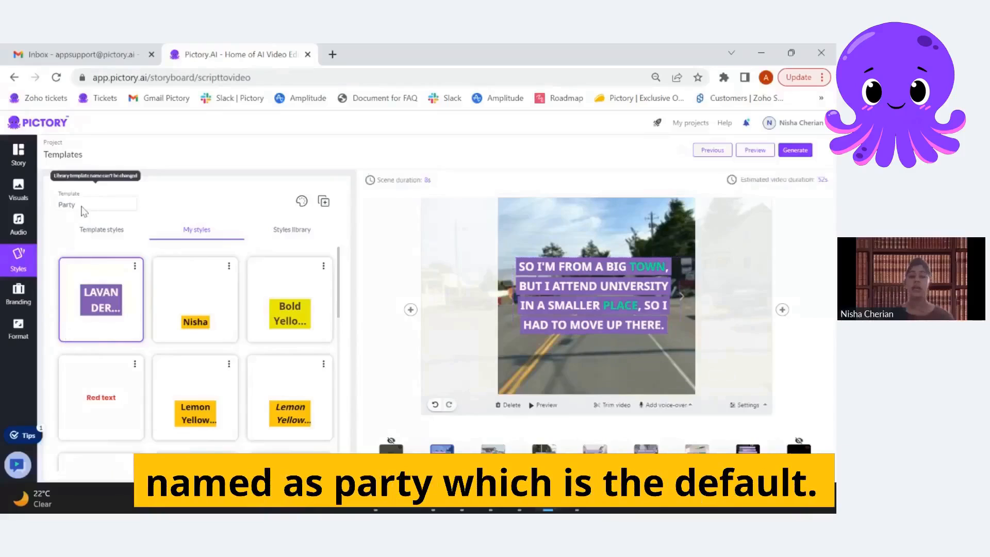
mouse_move(74, 334)
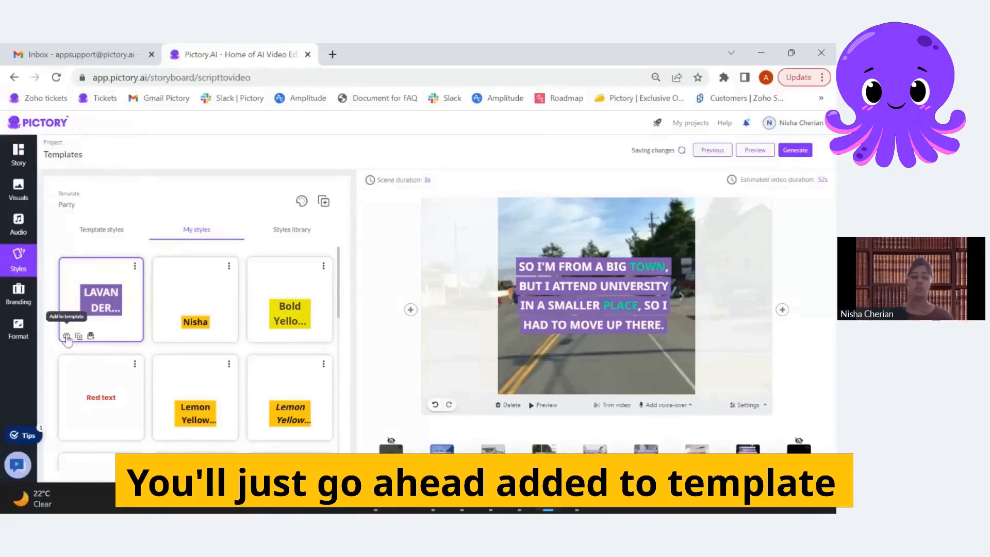
left_click(66, 337)
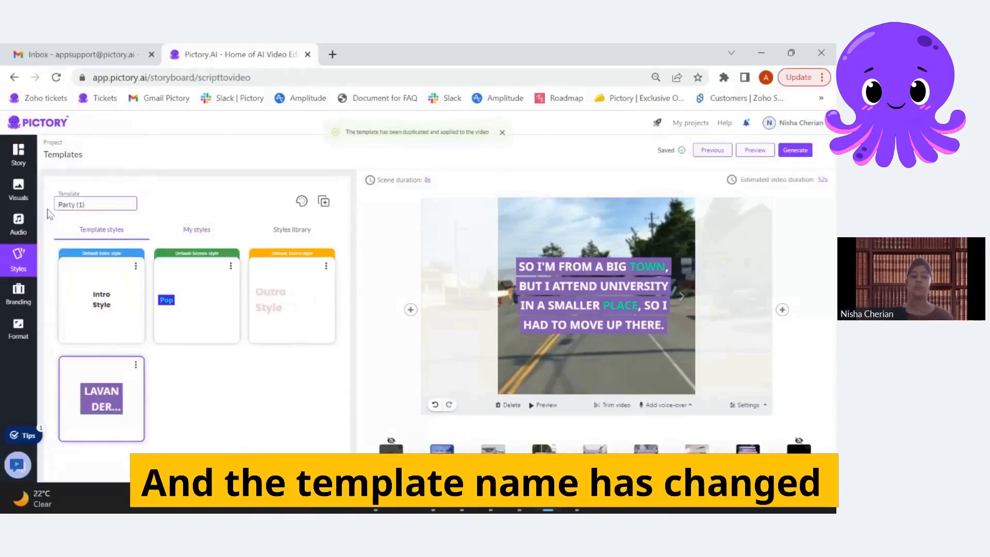
- Rename the duplicated Party template as "Lavander template"
triple_click(101, 205)
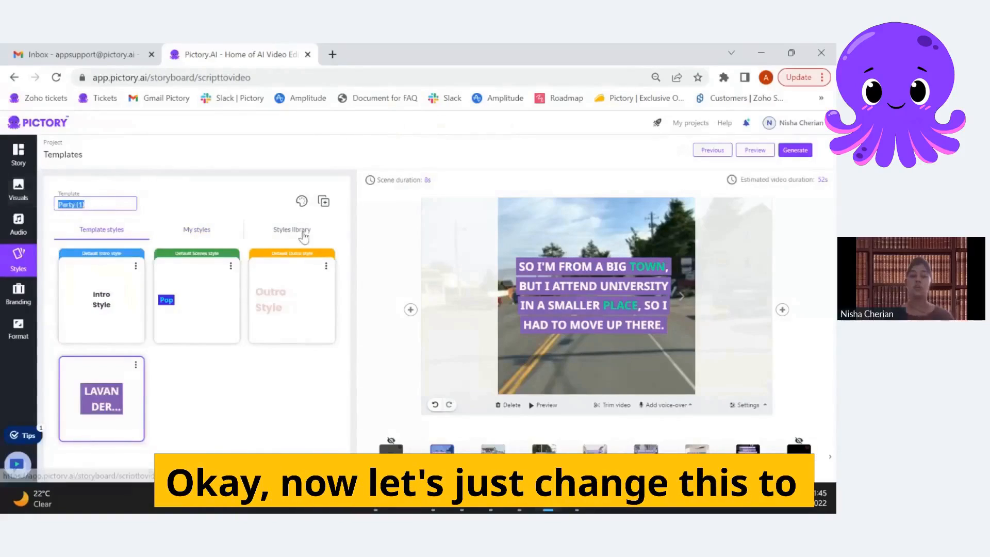
type("Lavander template")
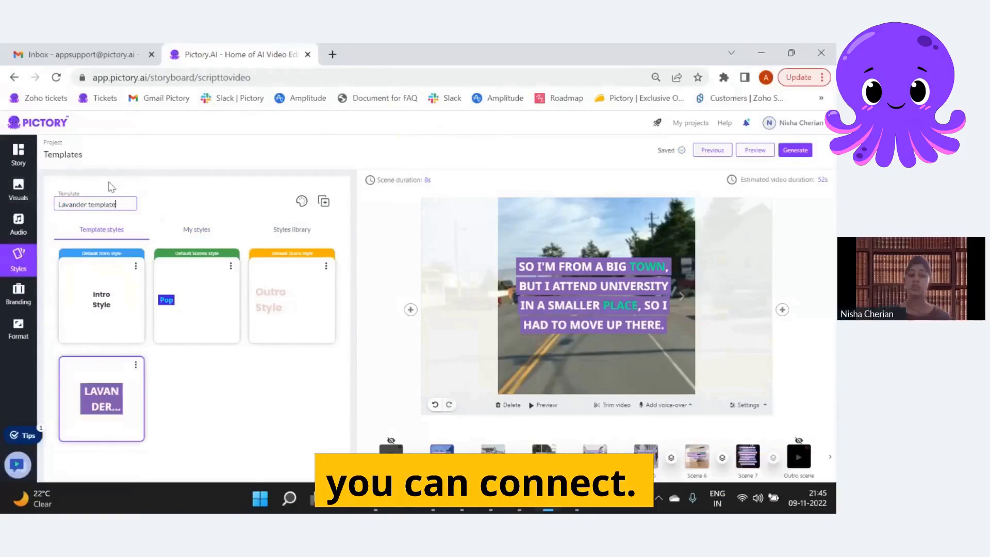
left_click(186, 191)
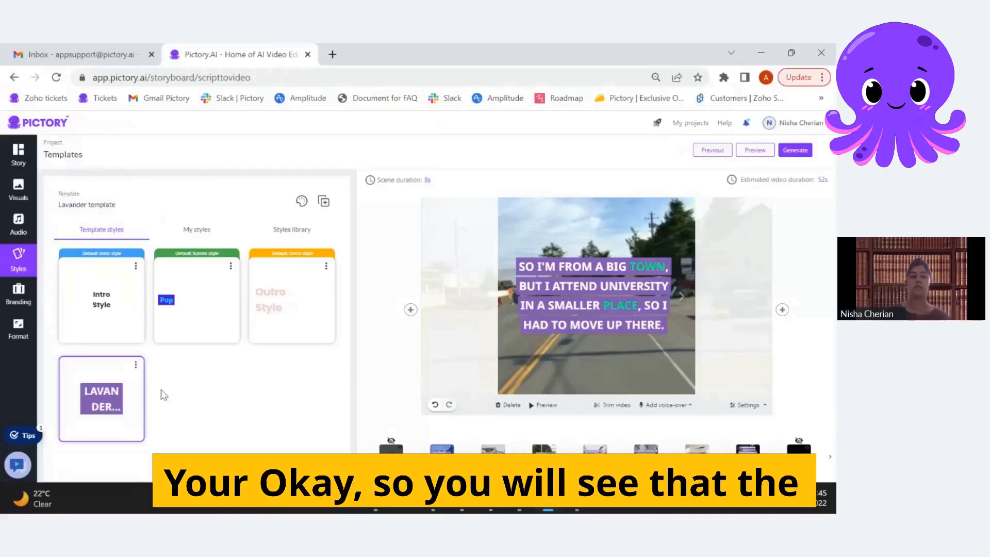
- Make the Lavander improved style the template's default scenes style
left_click(135, 365)
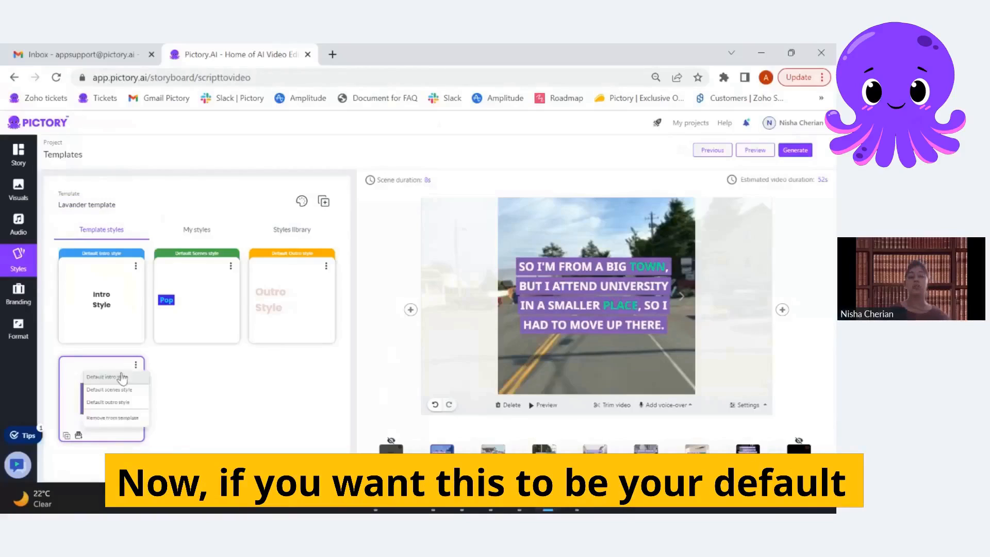
left_click(122, 377)
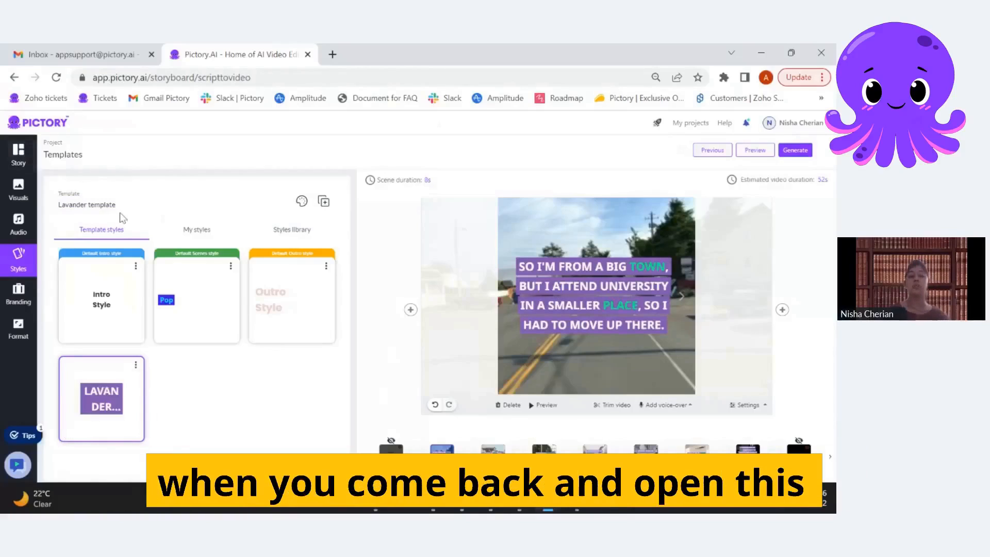
mouse_move(136, 367)
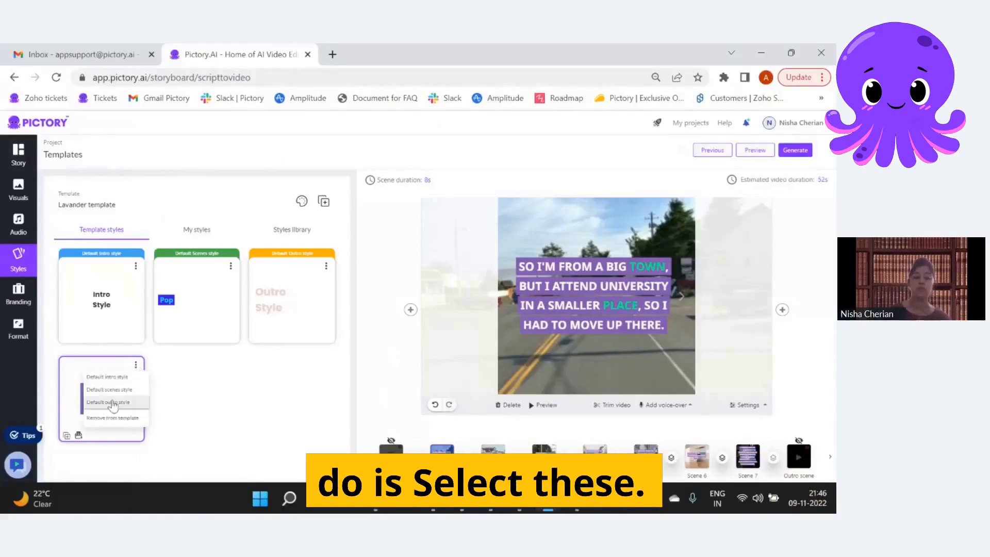
left_click(115, 405)
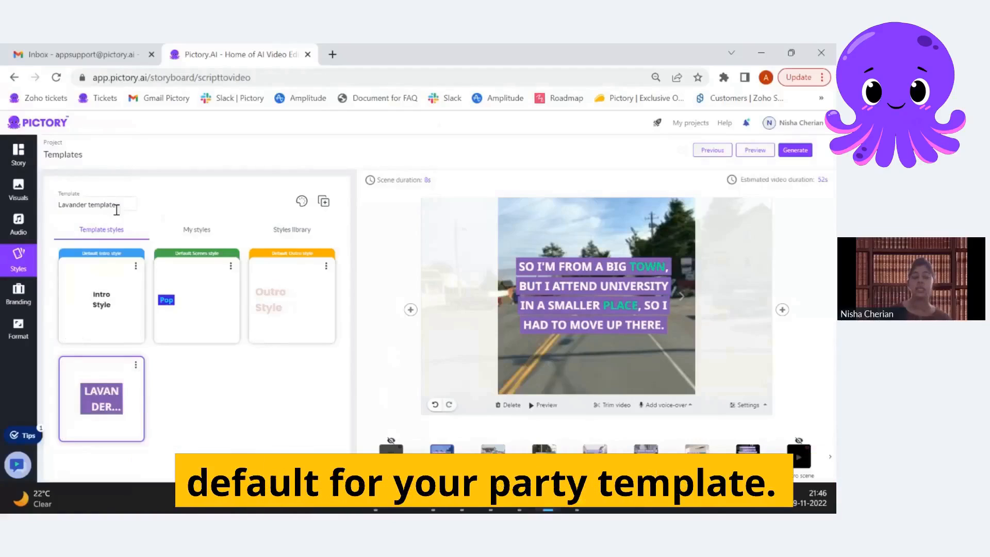
left_click(135, 365)
left_click(123, 390)
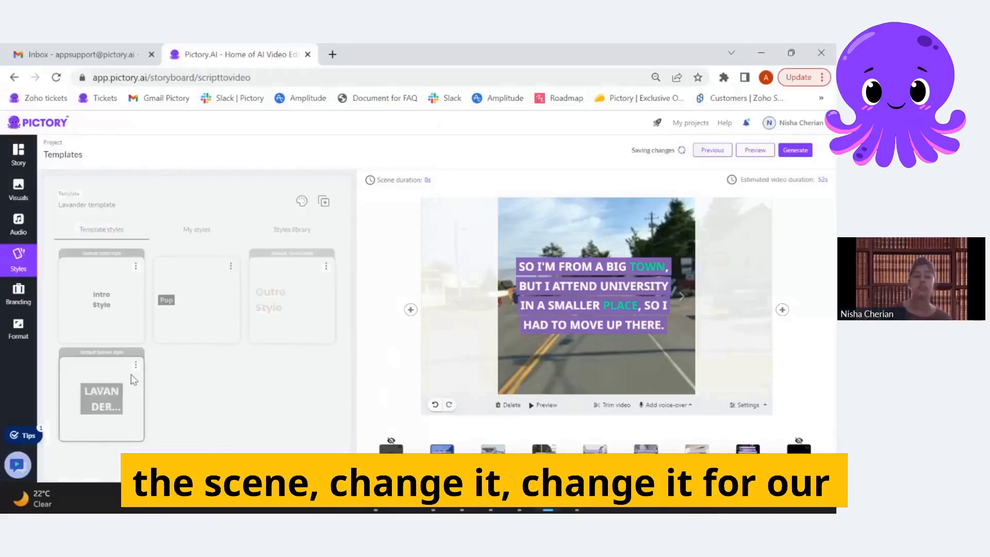
- Make the Lavander improved style the template's default intro style and default outro style as well
left_click(136, 366)
left_click(271, 285)
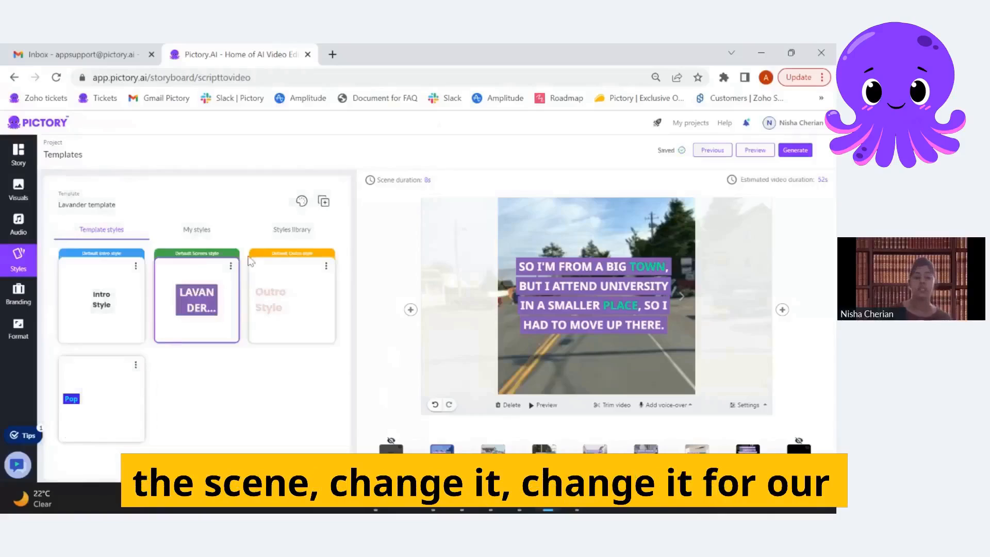
left_click(230, 266)
left_click(221, 279)
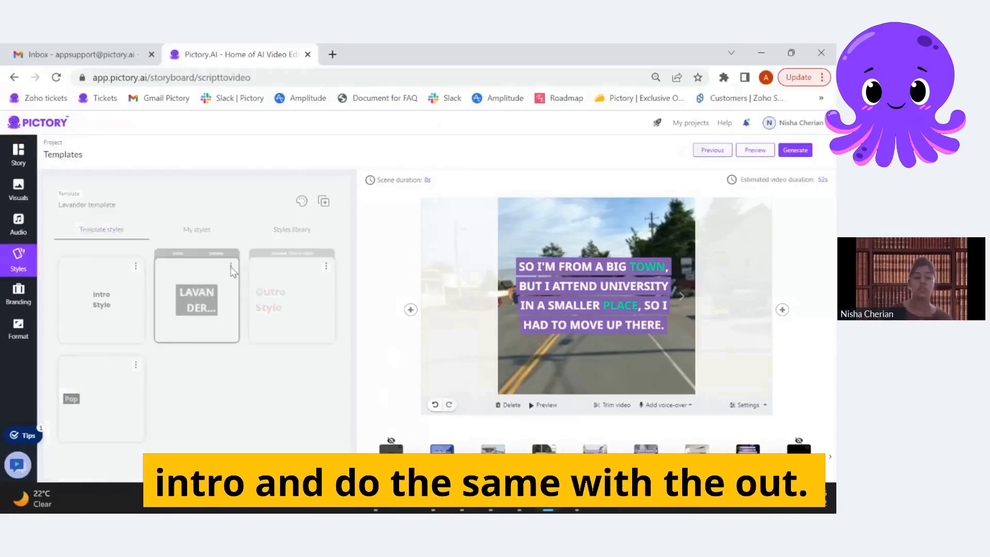
left_click(136, 265)
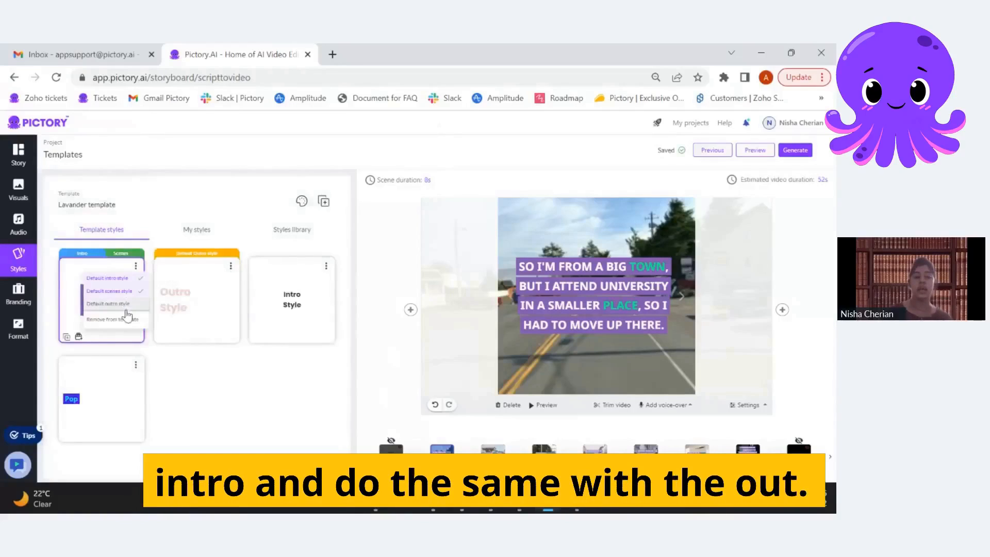
left_click(131, 304)
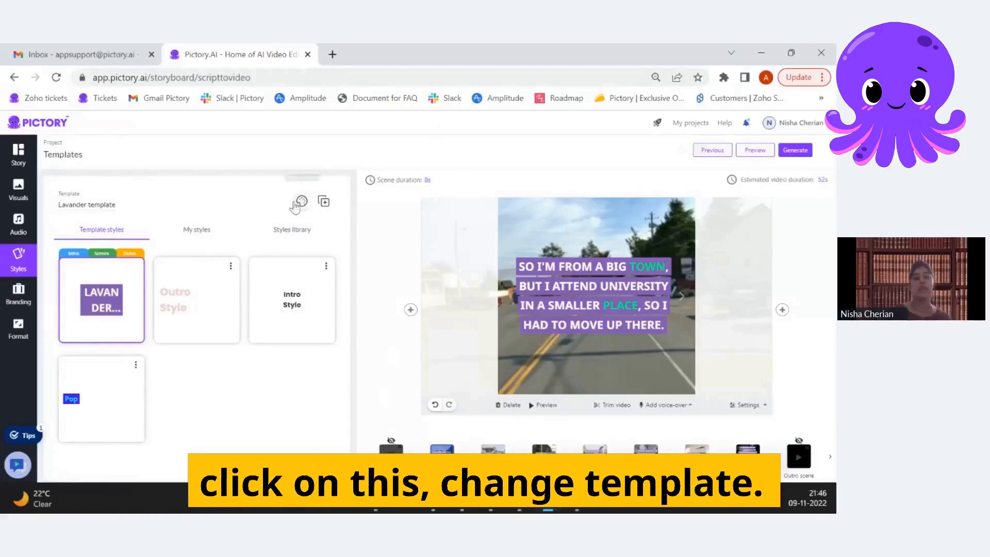
- Review the personal templates available for the project, including the options of the Lemon (1) template
left_click(301, 201)
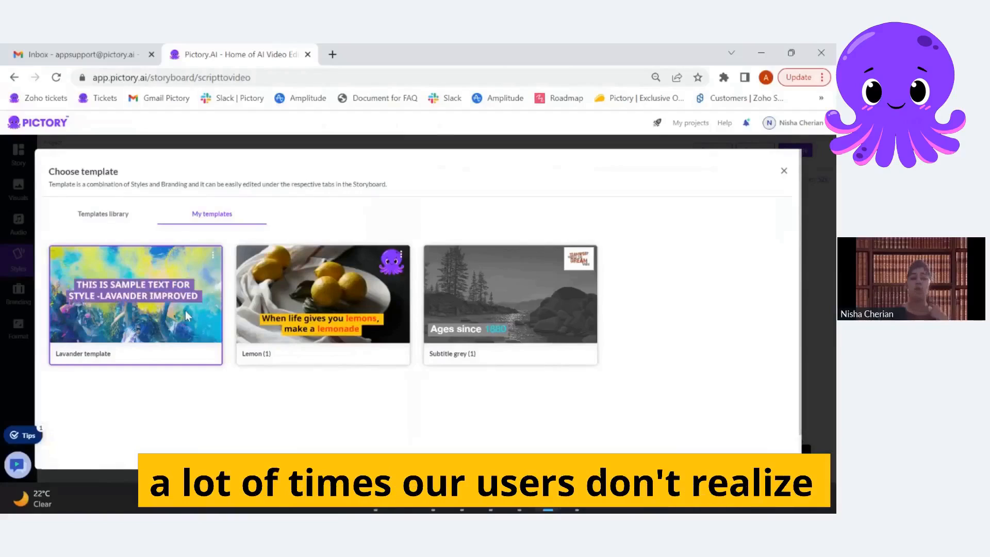
left_click(785, 170)
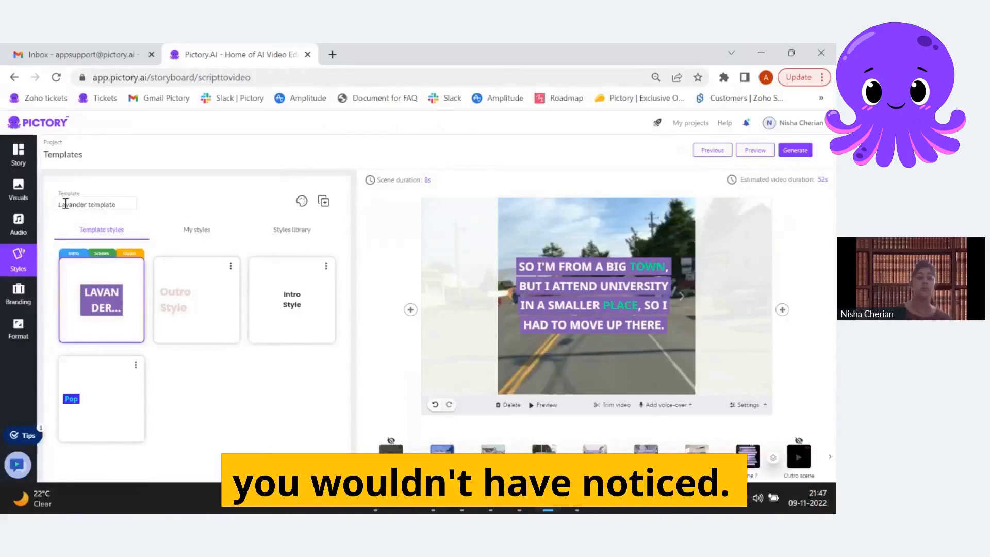
left_click(302, 201)
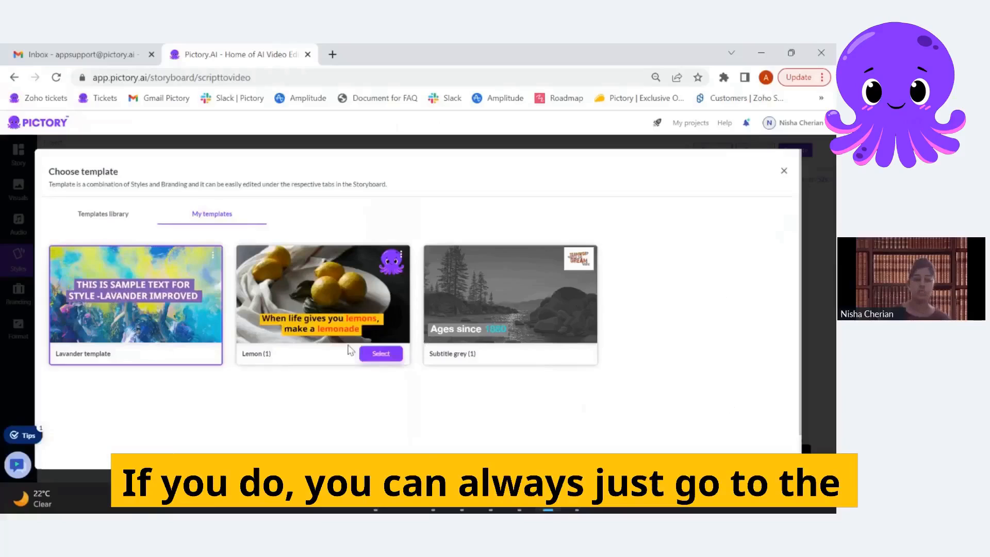
left_click(401, 256)
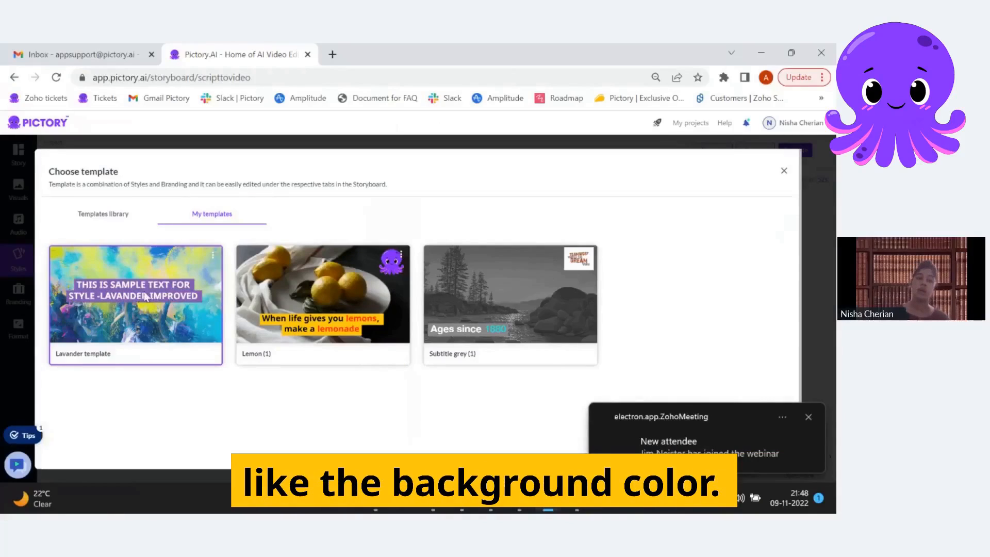
- Duplicate the Lavander template from the personal templates and apply the copy to the video
left_click(213, 255)
left_click(205, 268)
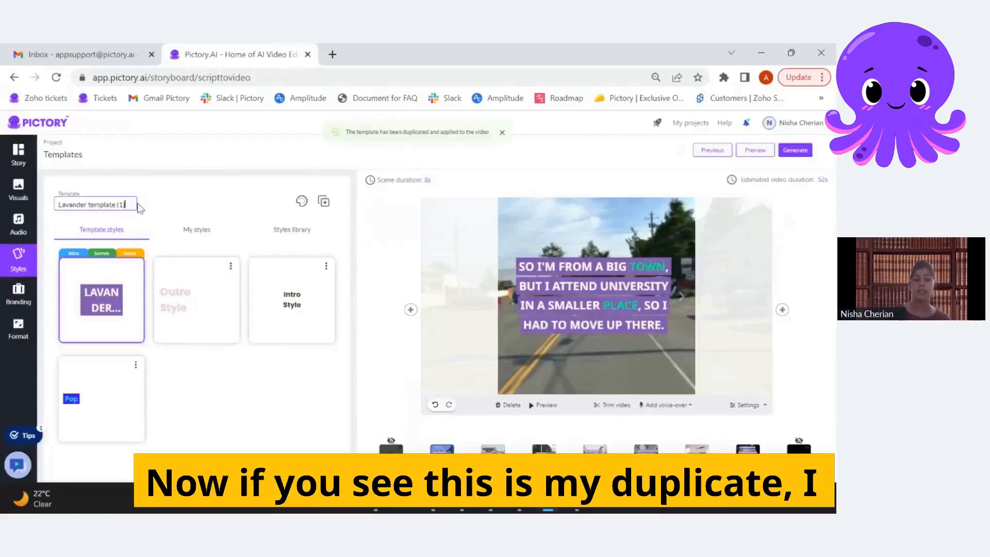
left_click_drag(134, 204, 51, 221)
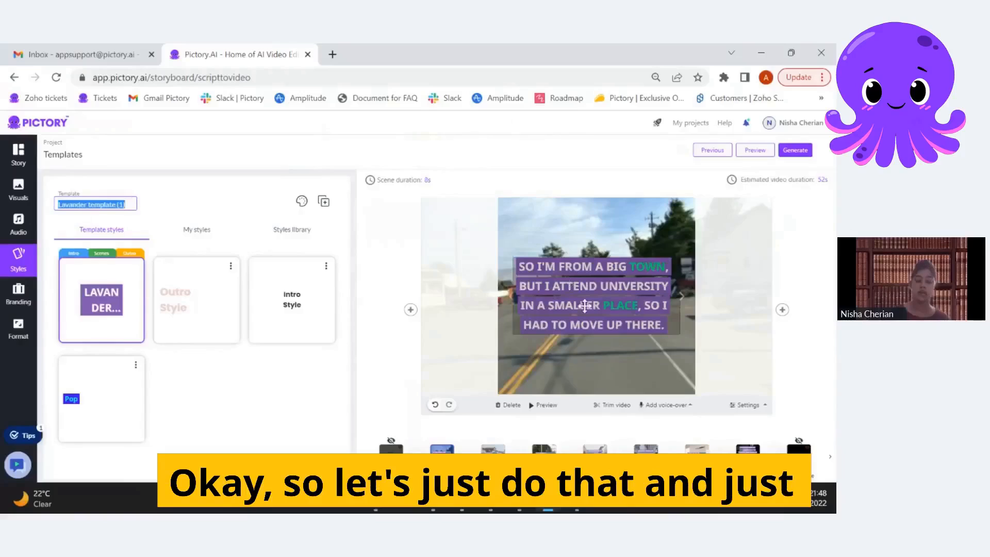
- Change the background colour behind the scene's caption text to black
left_click(587, 328)
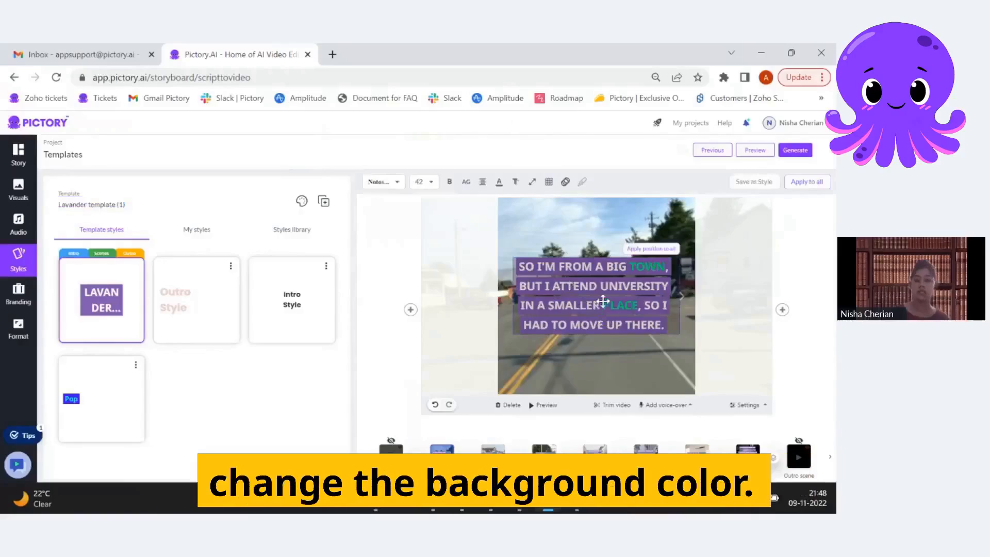
left_click(517, 183)
- Rename the duplicated template as Duplicate Lavandar
left_click(127, 206)
left_click_drag(127, 206, 52, 202)
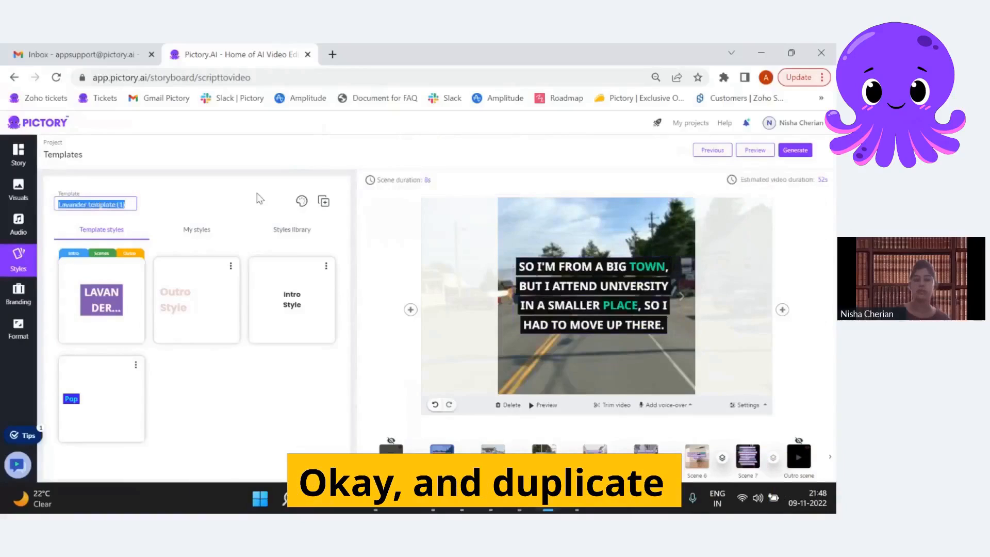
type("Duplicate L")
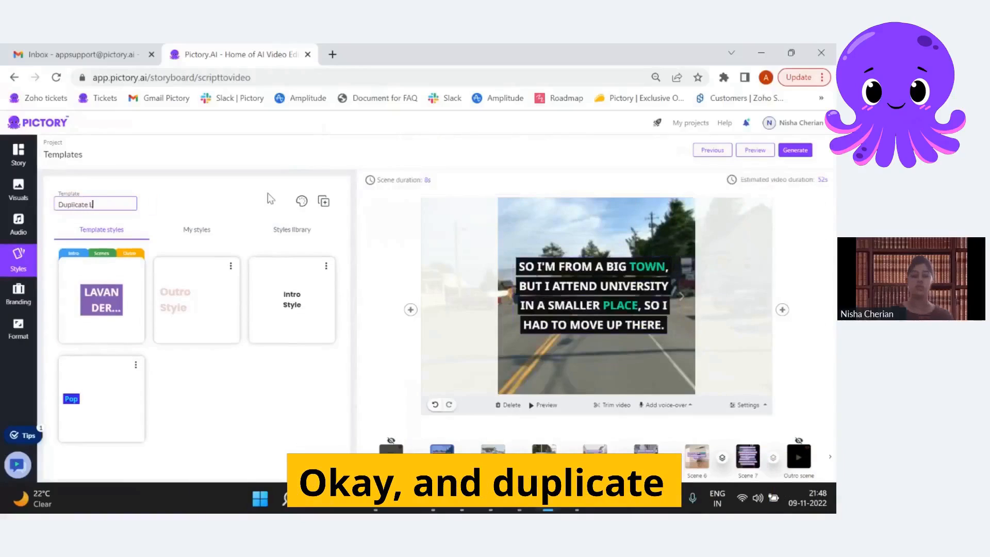
type("avandar")
left_click(204, 208)
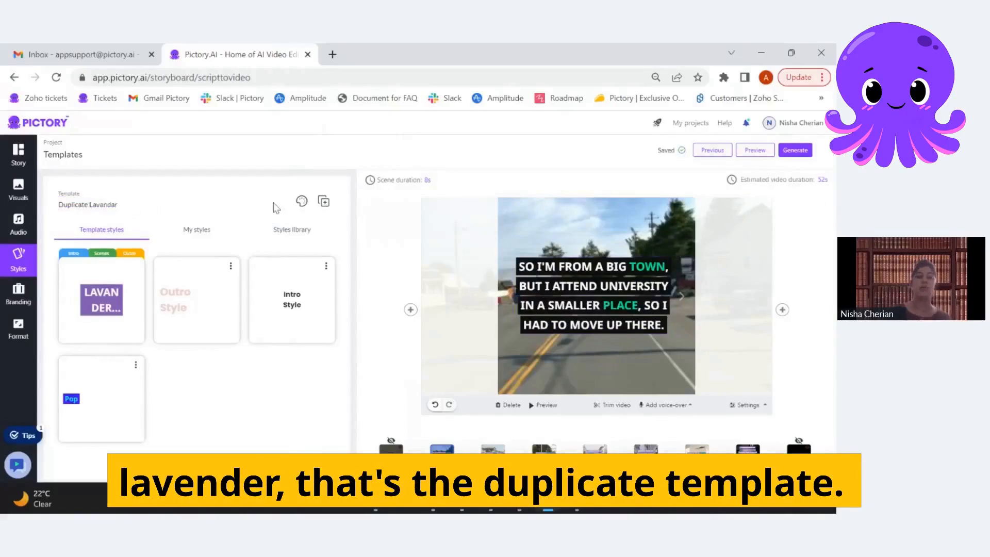
- Check the personal templates and add the saved Duplicate style to the Duplicate Lavandar template
left_click(300, 205)
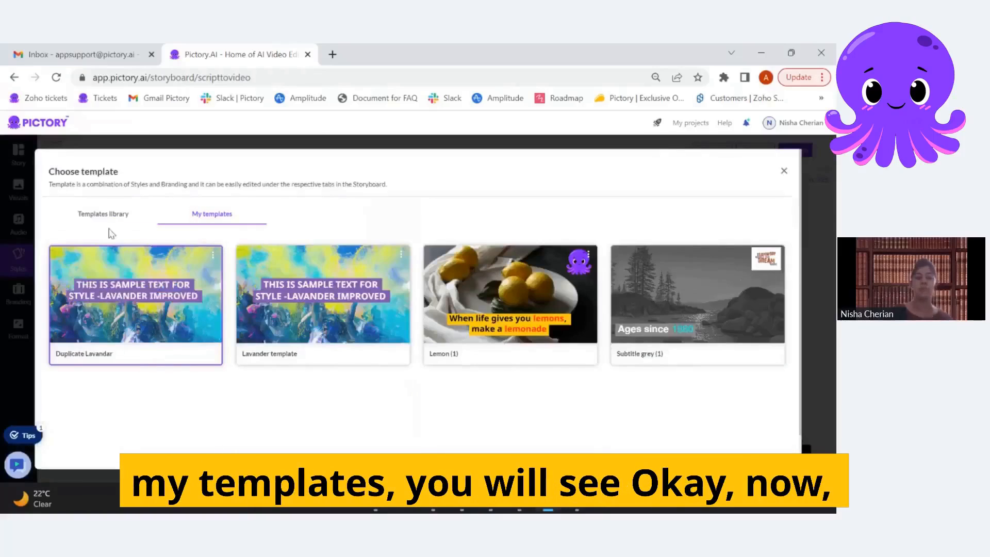
left_click(784, 171)
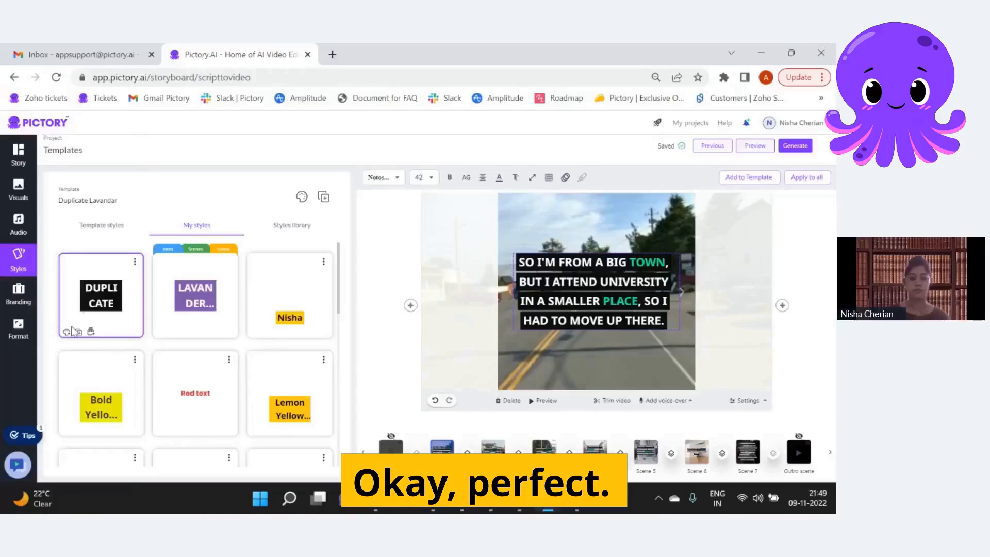
left_click(73, 332)
left_click(302, 197)
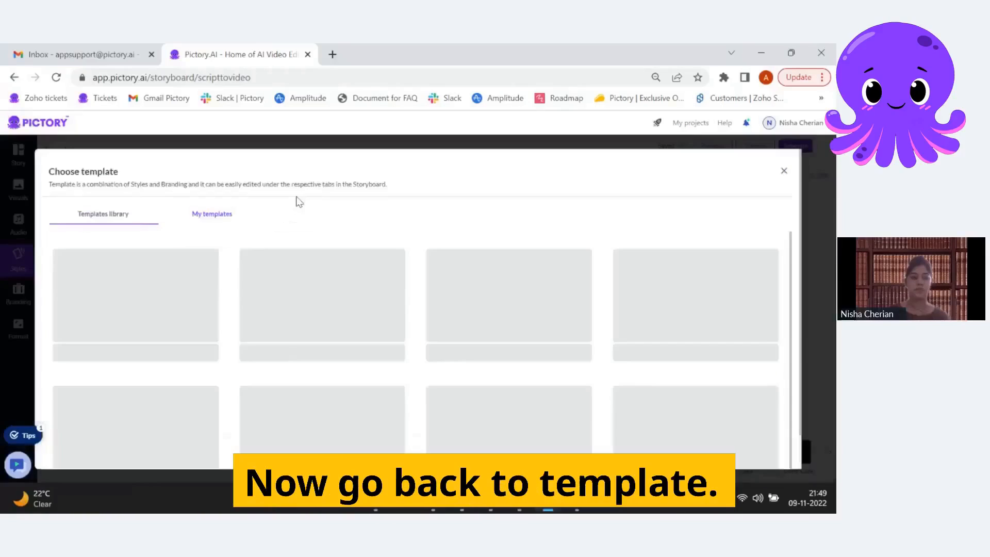
left_click(785, 173)
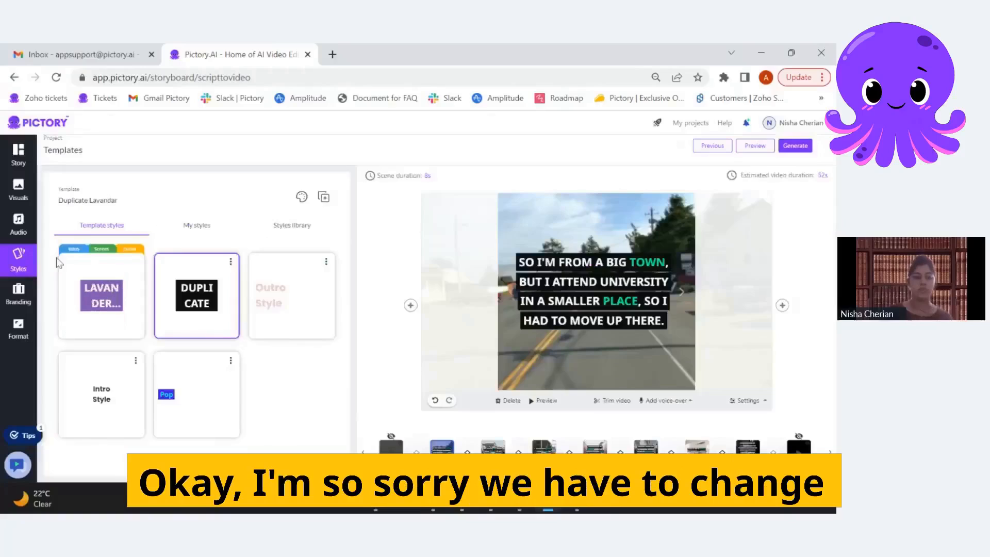
- Make the Duplicate style the template's default scenes, intro and outro style
left_click(231, 262)
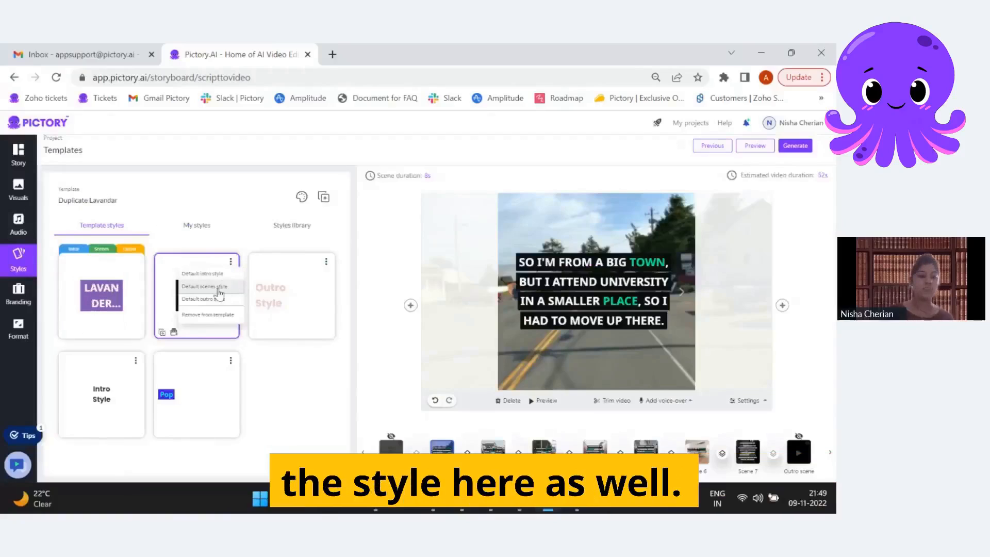
left_click(226, 283)
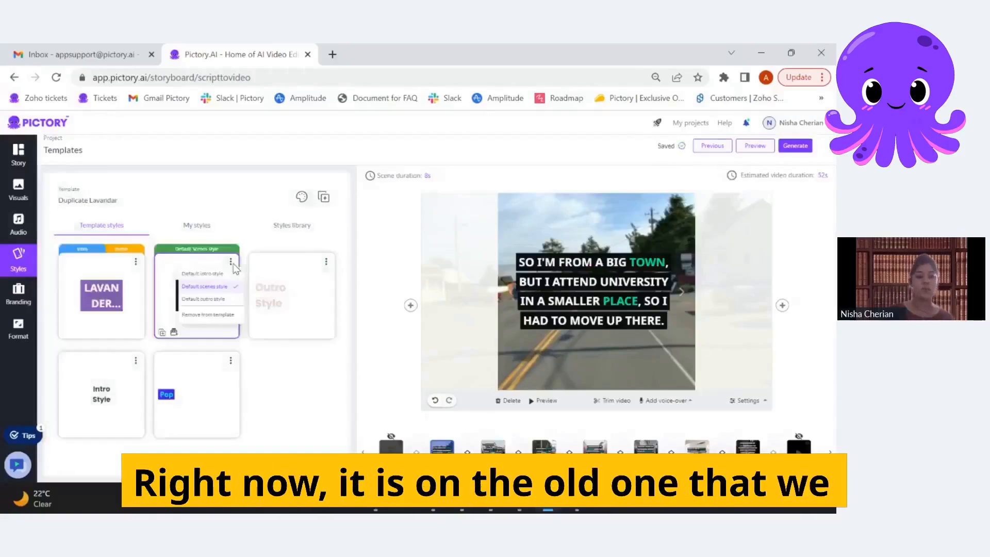
left_click(212, 274)
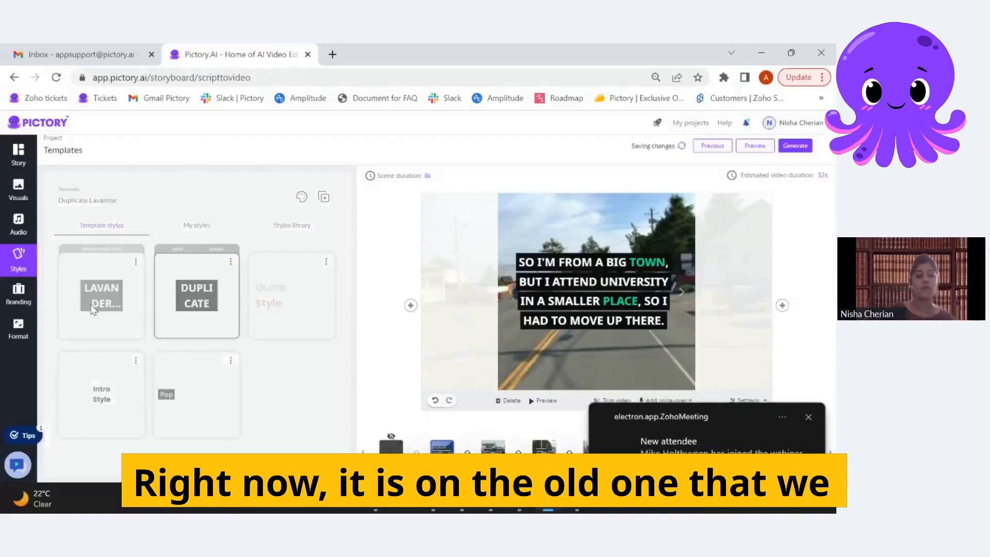
left_click(136, 262)
left_click(108, 299)
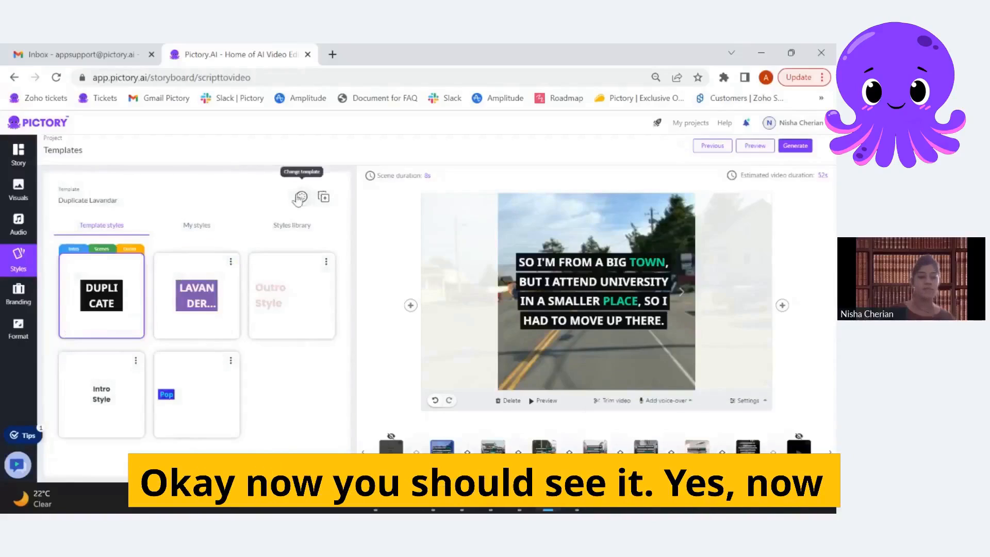
- Review the preview of the Duplicate Lavandar template among the personal templates
left_click(323, 196)
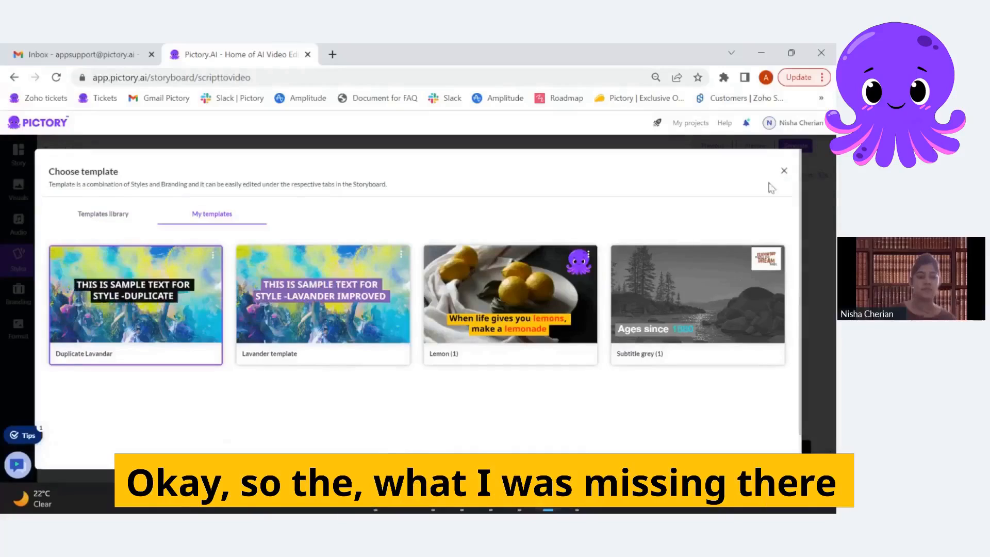
left_click(784, 171)
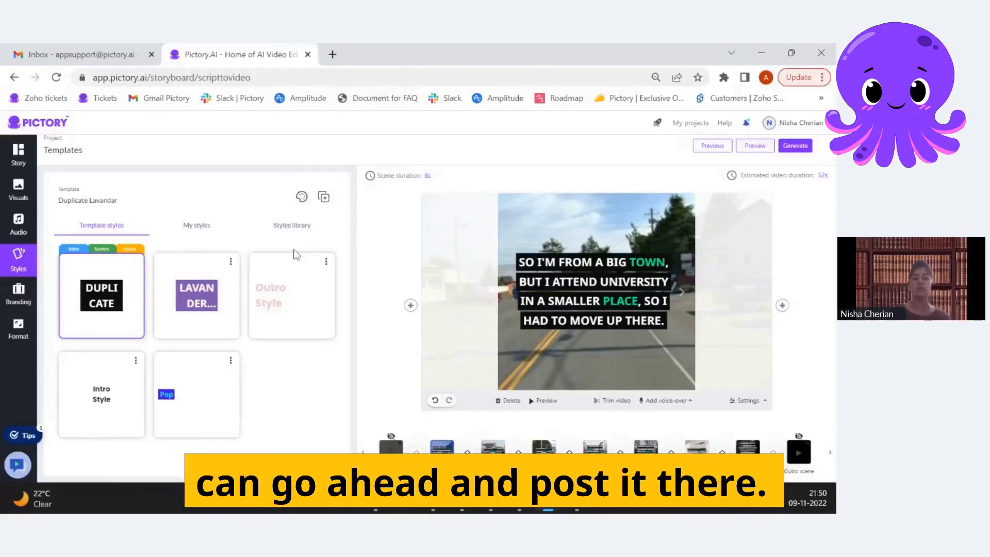
mouse_move(260, 257)
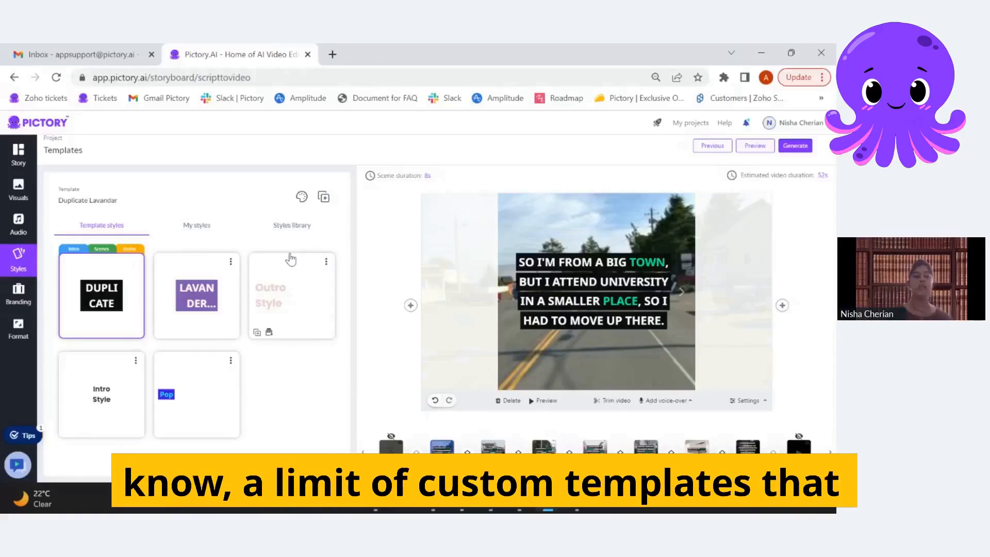
left_click(302, 198)
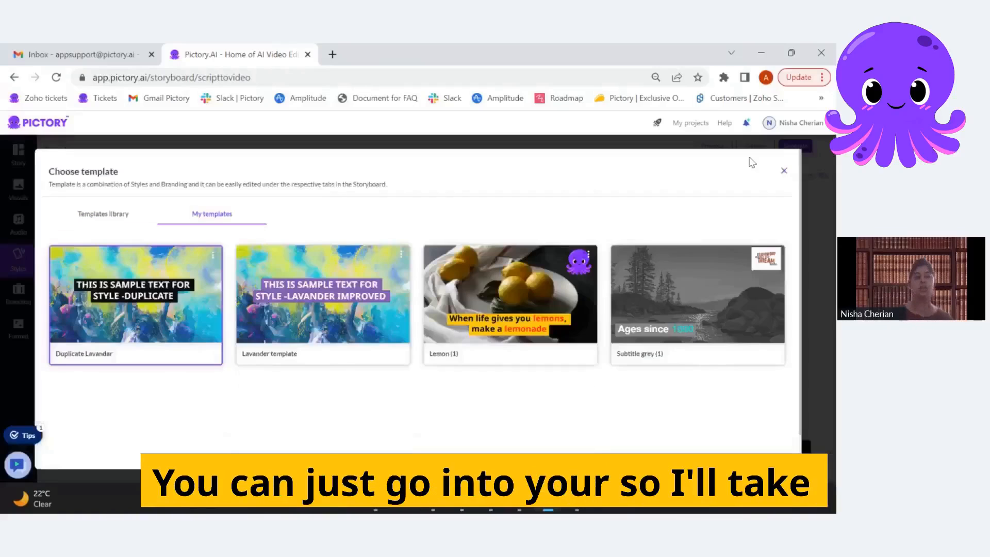
left_click(784, 171)
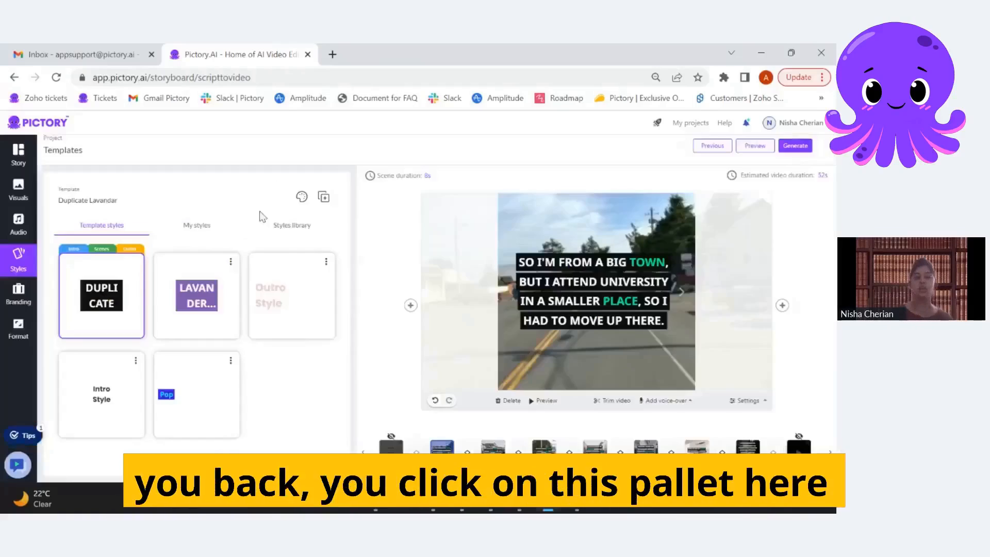
- Delete the Lavander template from the personal templates and return to the storyboard
left_click(301, 198)
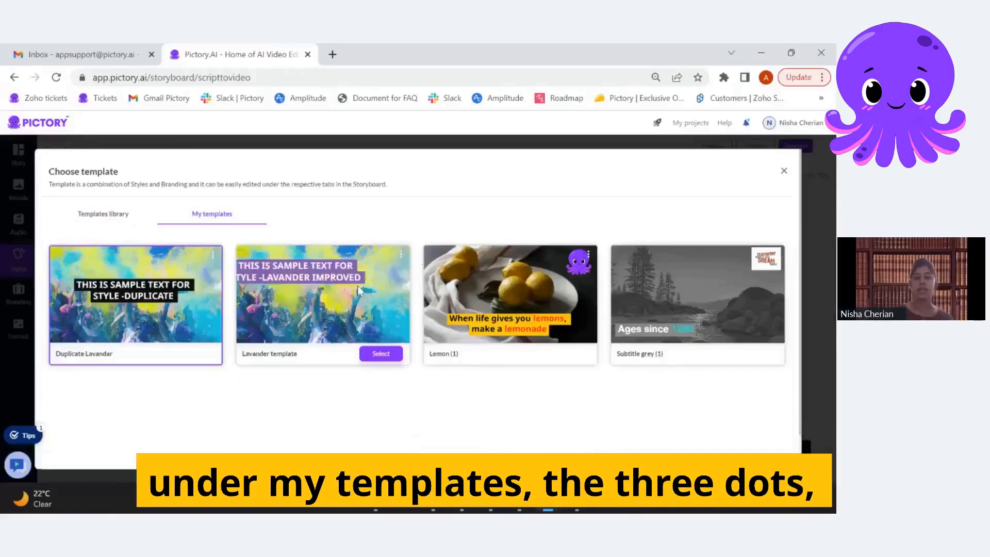
left_click(401, 254)
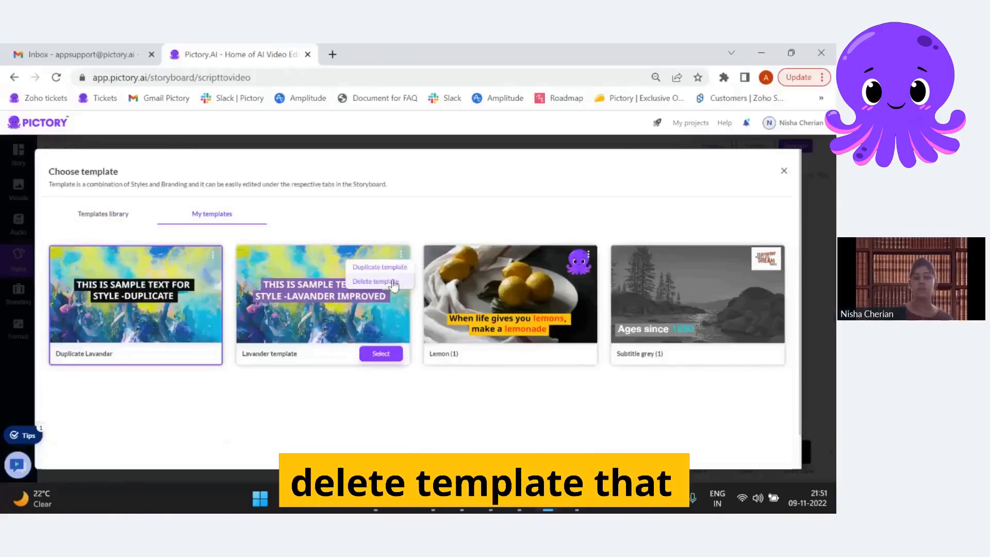
left_click(393, 282)
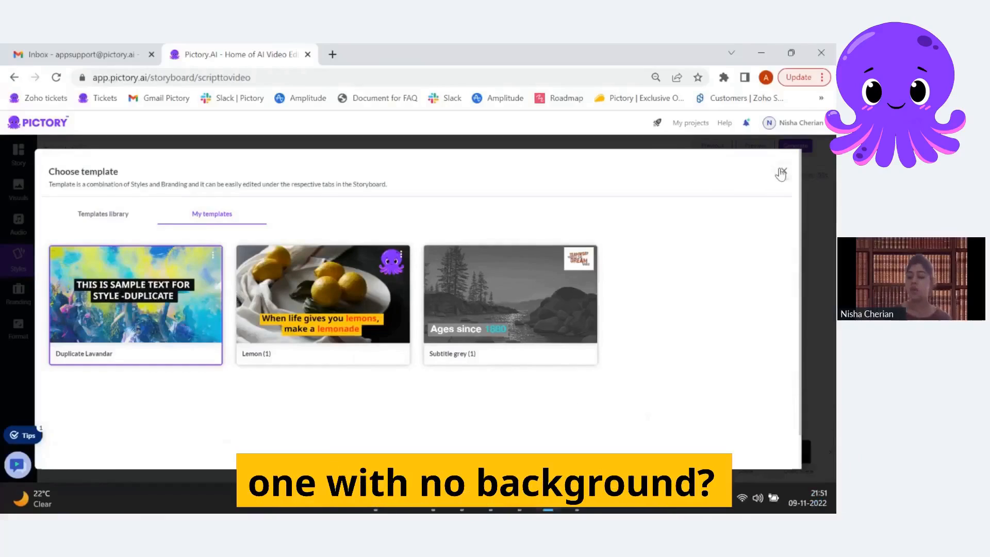
mouse_move(454, 279)
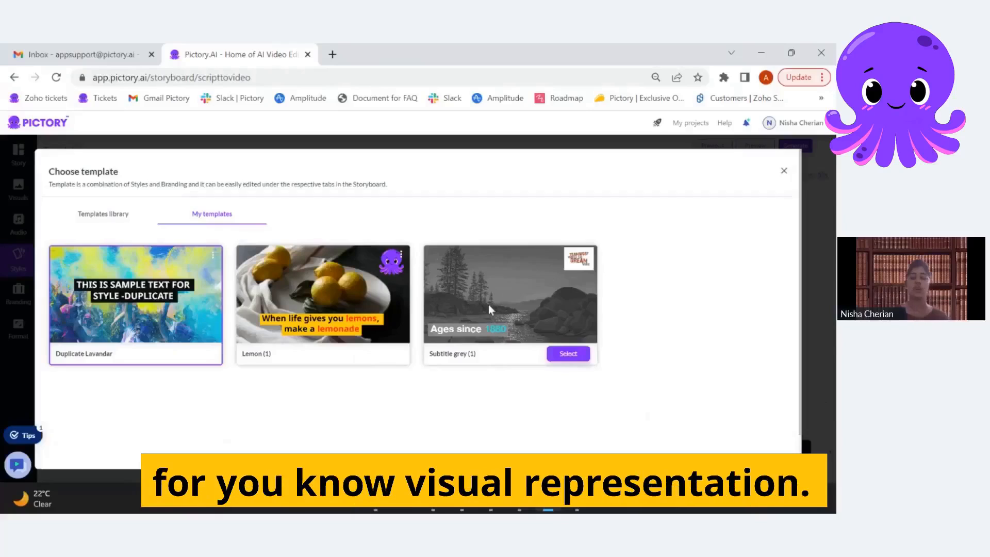
left_click(784, 171)
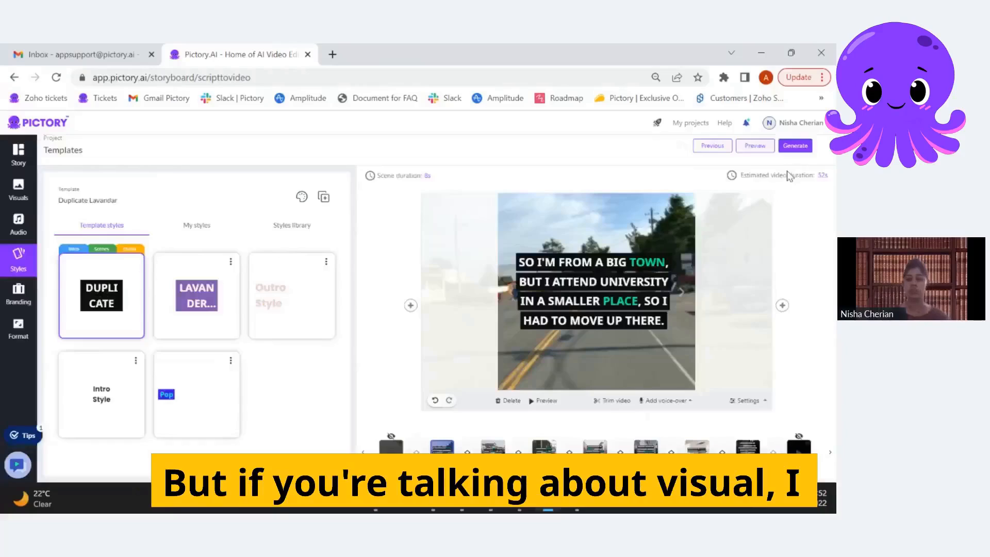
- Make the black background behind the scene's caption text transparent
left_click(563, 282)
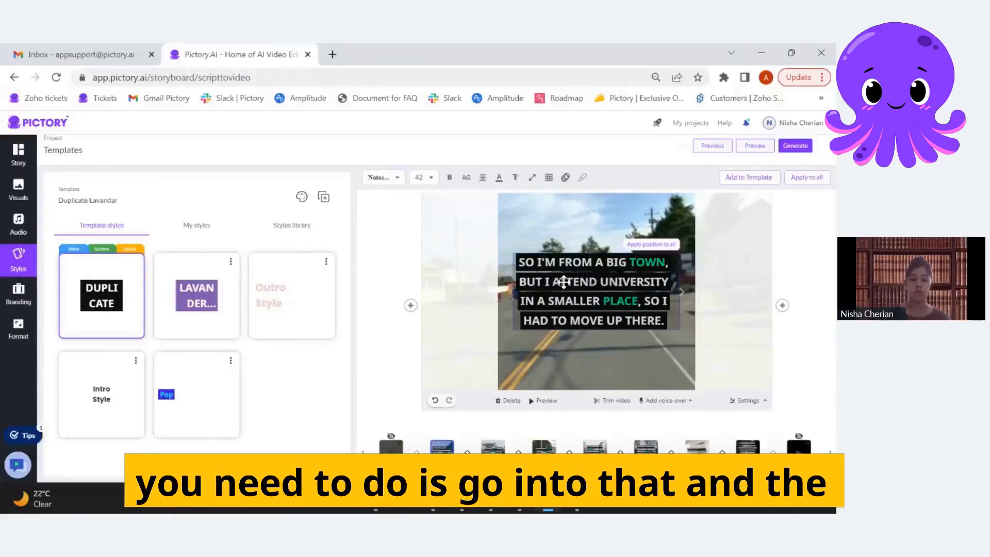
left_click(496, 177)
left_click(497, 177)
left_click(497, 178)
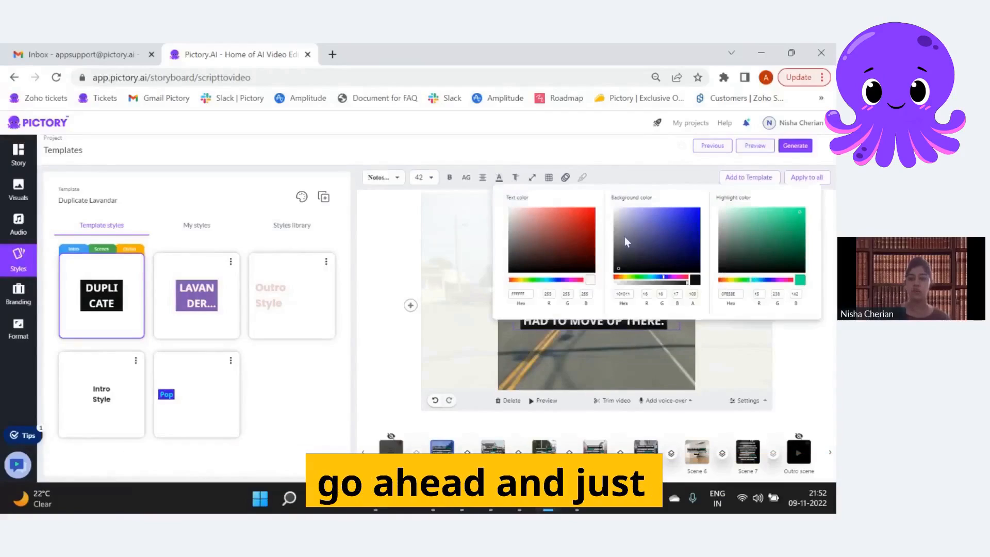
left_click_drag(625, 284, 616, 288)
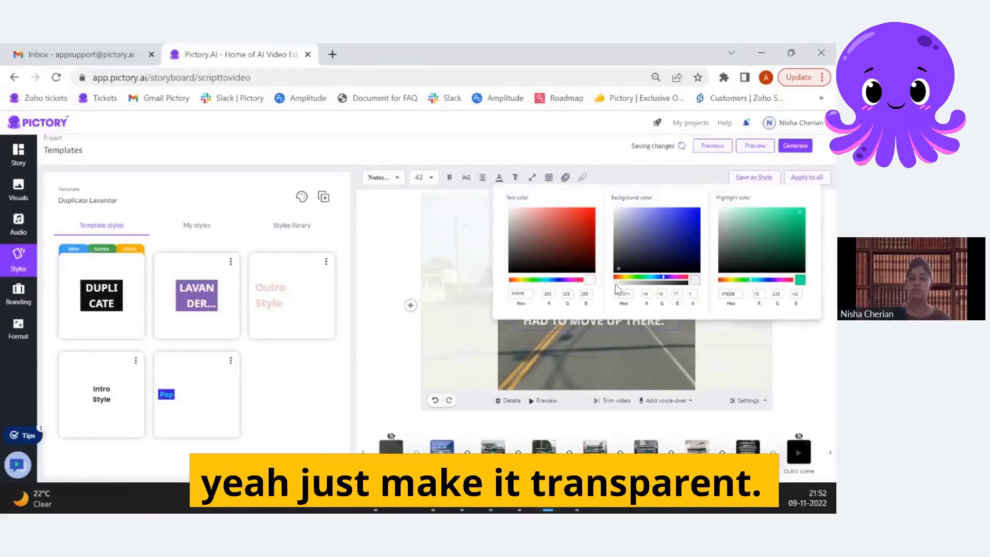
left_click(407, 285)
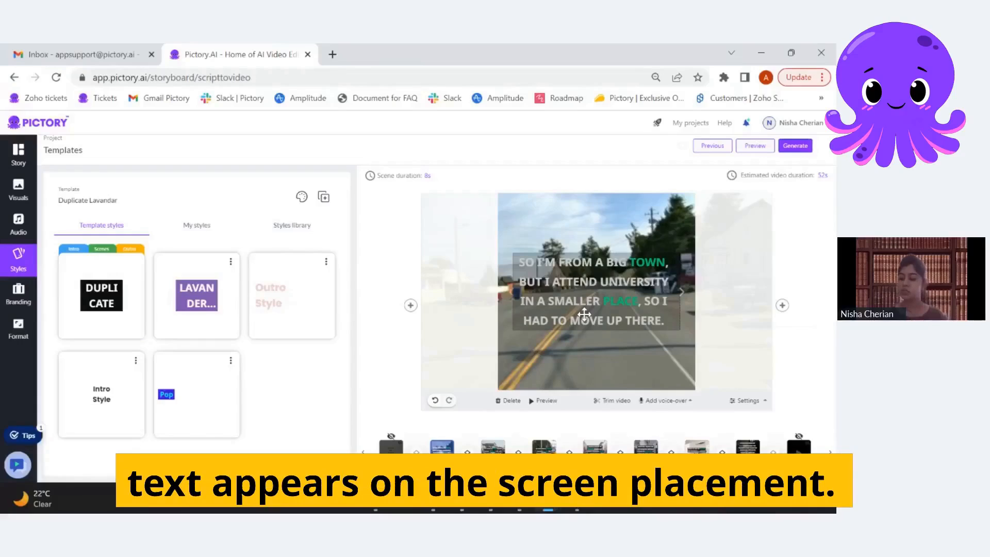
- Position the caption in the upper-left area of the scene's frame
left_click(584, 314)
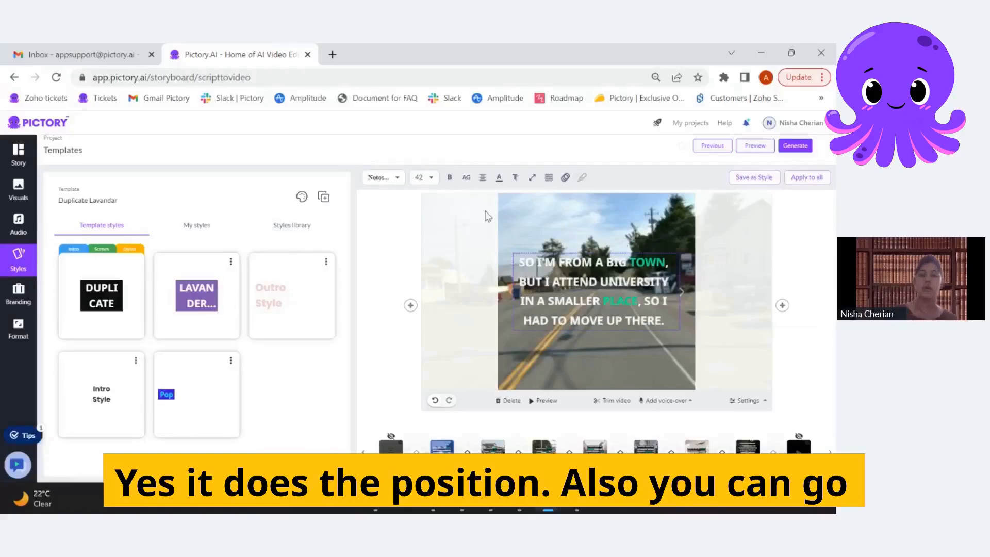
left_click(548, 176)
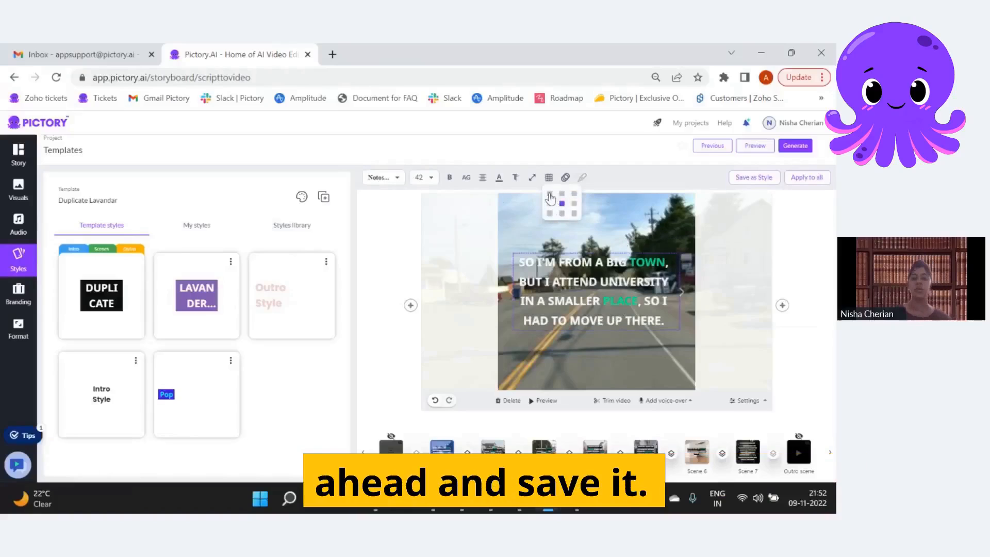
left_click(550, 195)
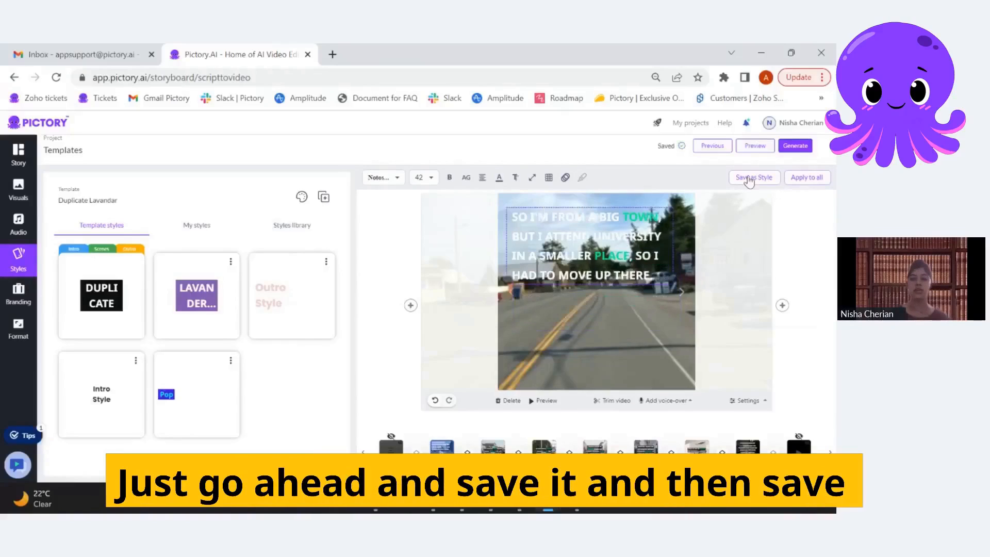
left_click(573, 202)
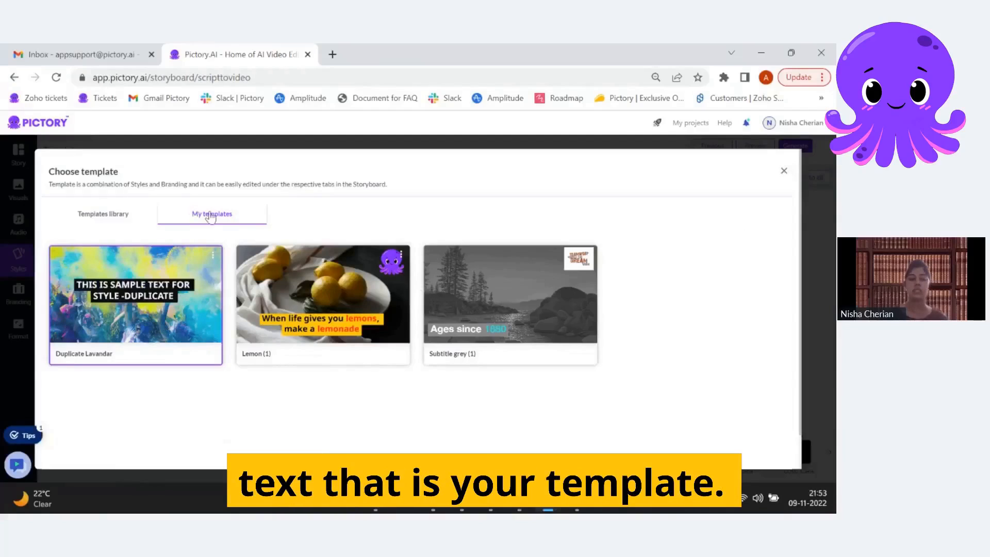
- Check the available options of the Lemon (1) template among the personal templates and close the template selection
mouse_move(365, 265)
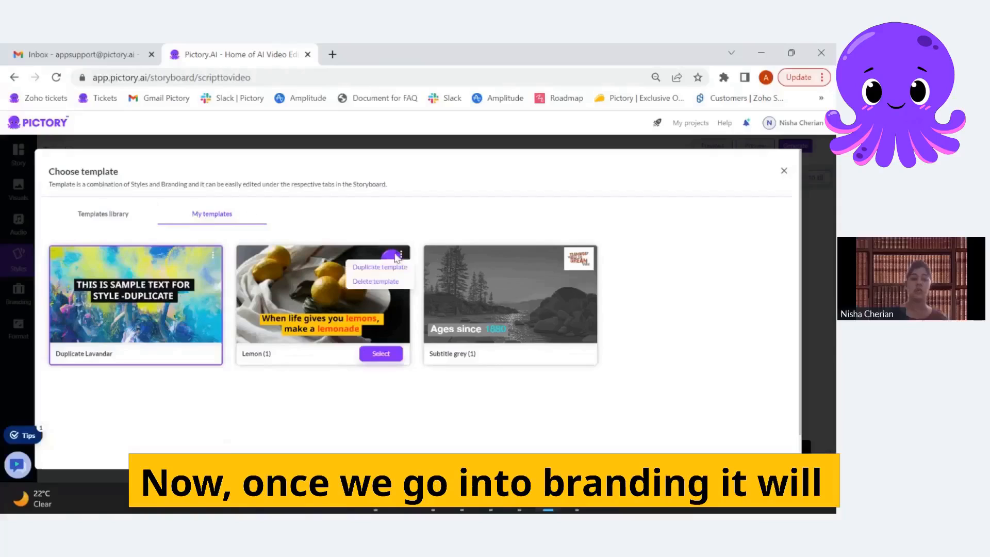
left_click(401, 255)
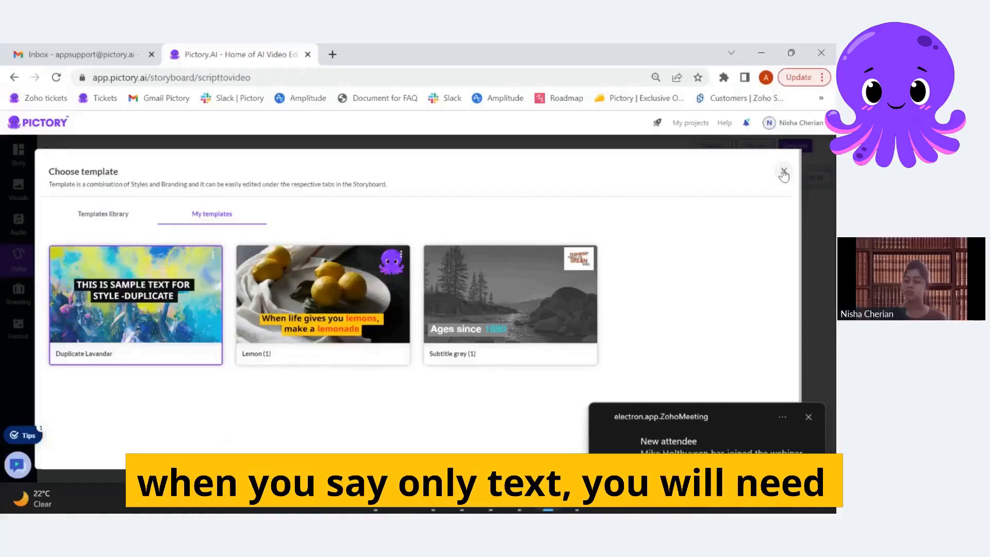
left_click(783, 172)
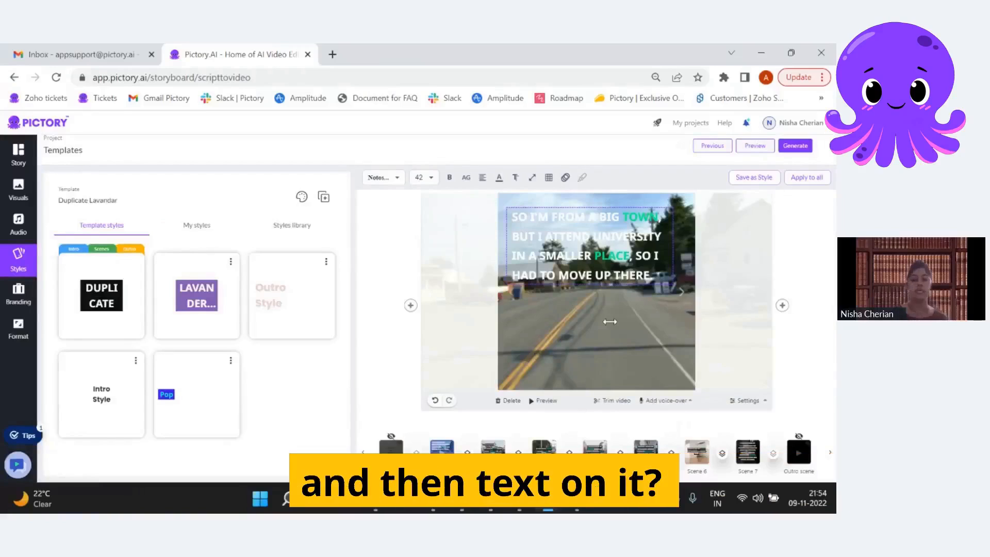
- Change the scene caption's text color to red
left_click(589, 254)
left_click(499, 177)
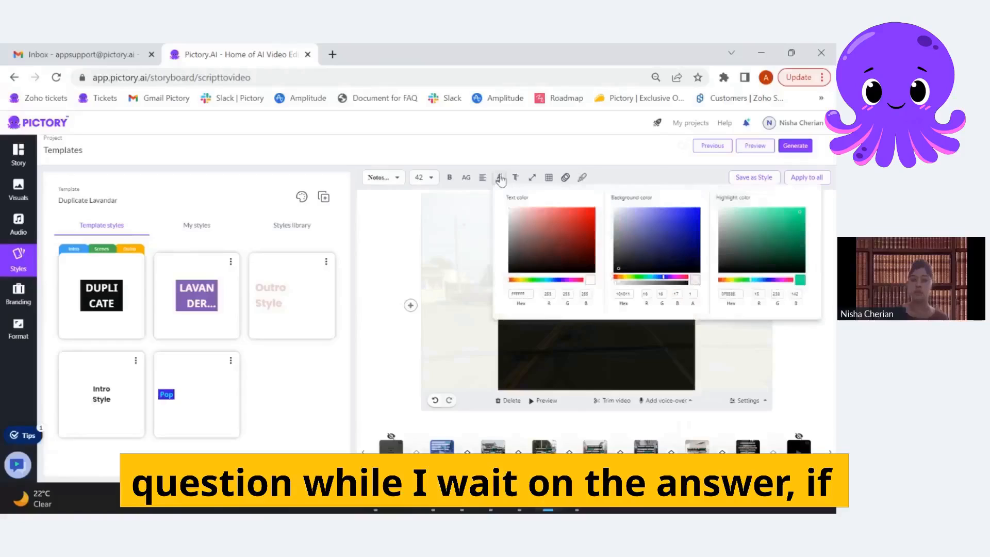
left_click(581, 216)
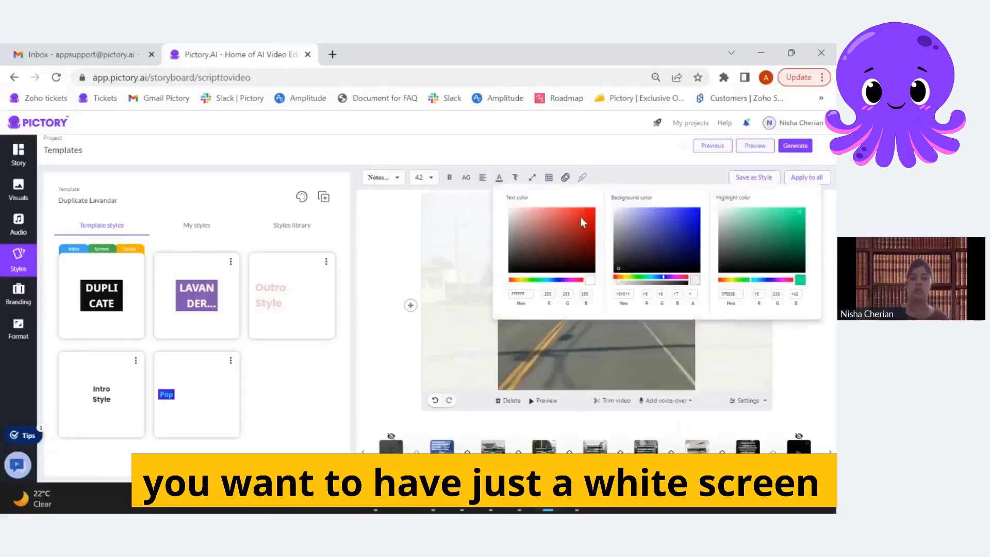
left_click(392, 239)
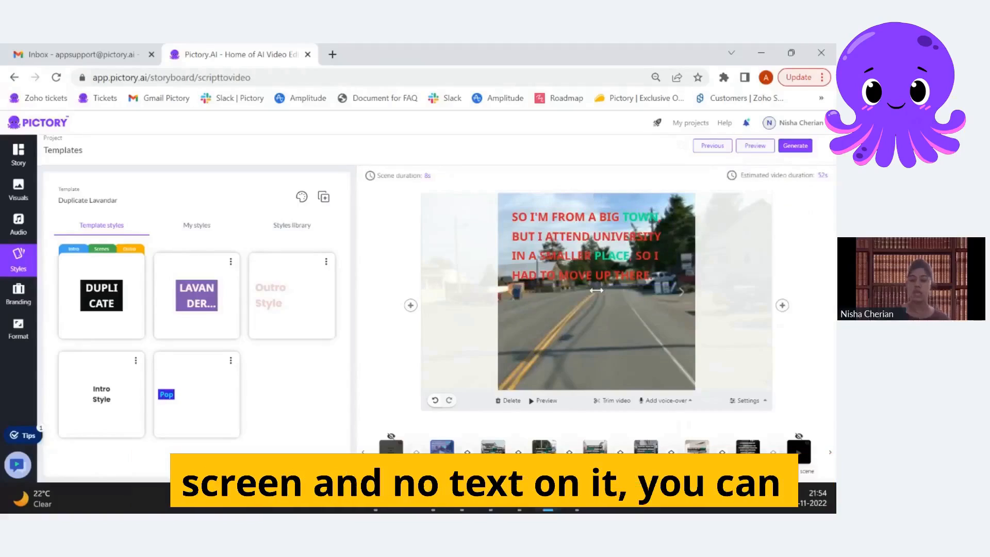
- Check the background textures and solid colors available as scene visuals, and return to the template styles
left_click(17, 193)
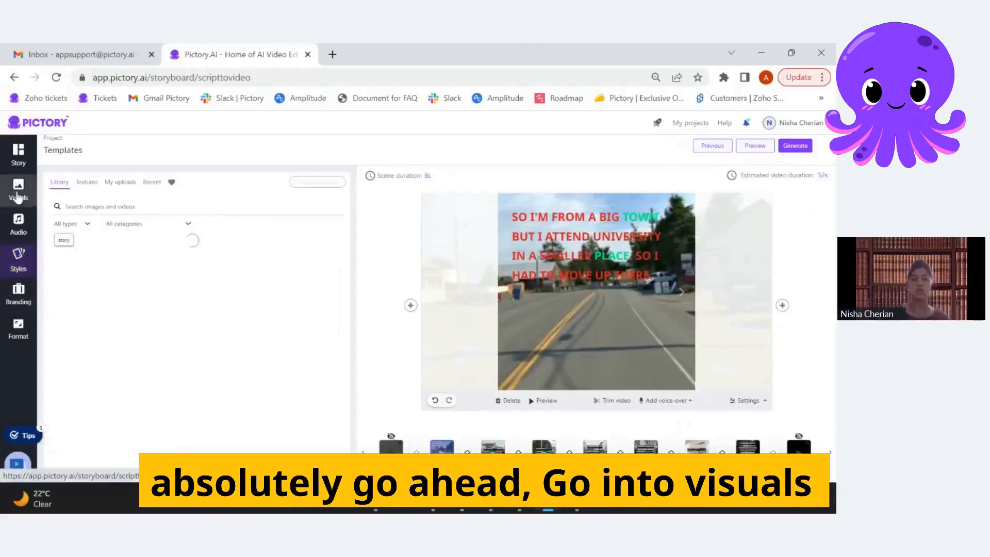
left_click(99, 185)
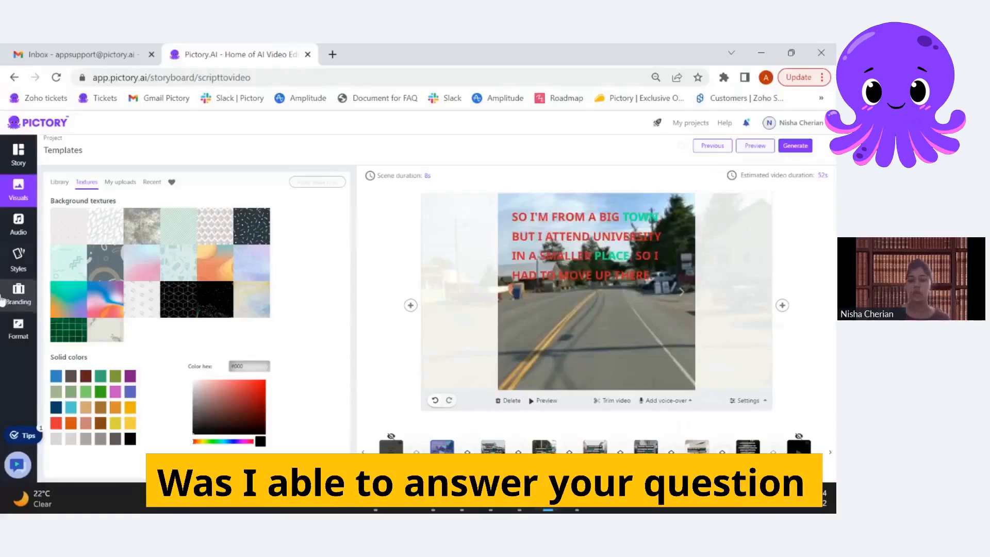
left_click(18, 263)
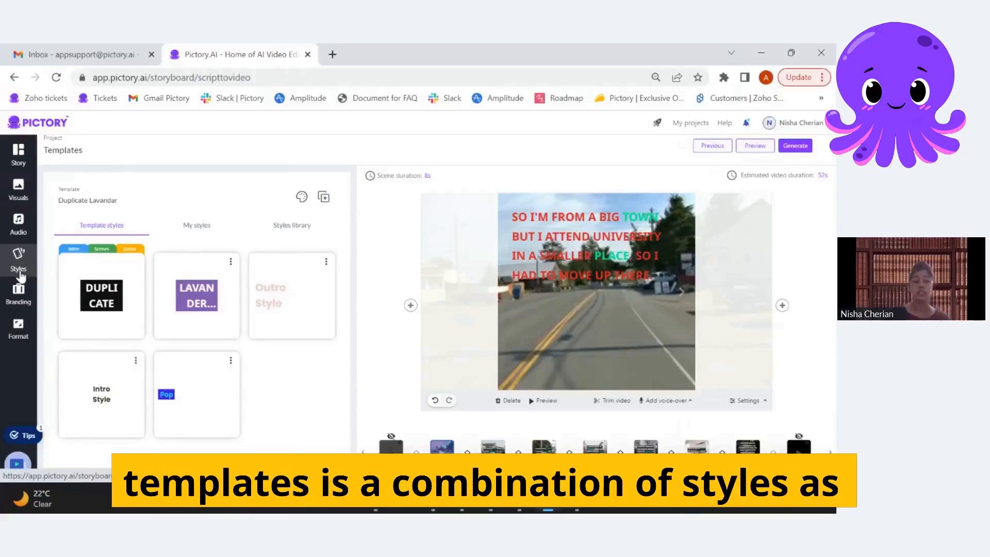
left_click(21, 276)
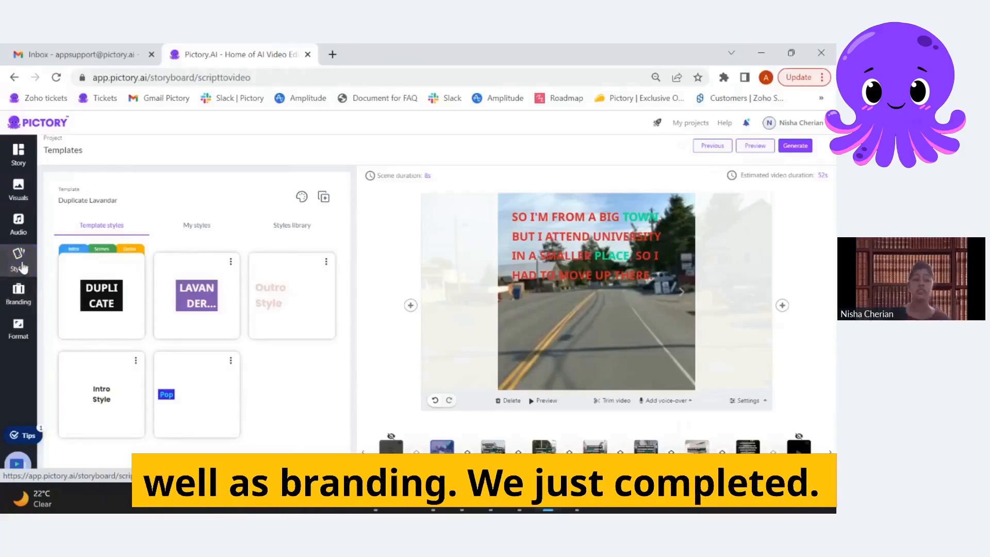
left_click(22, 267)
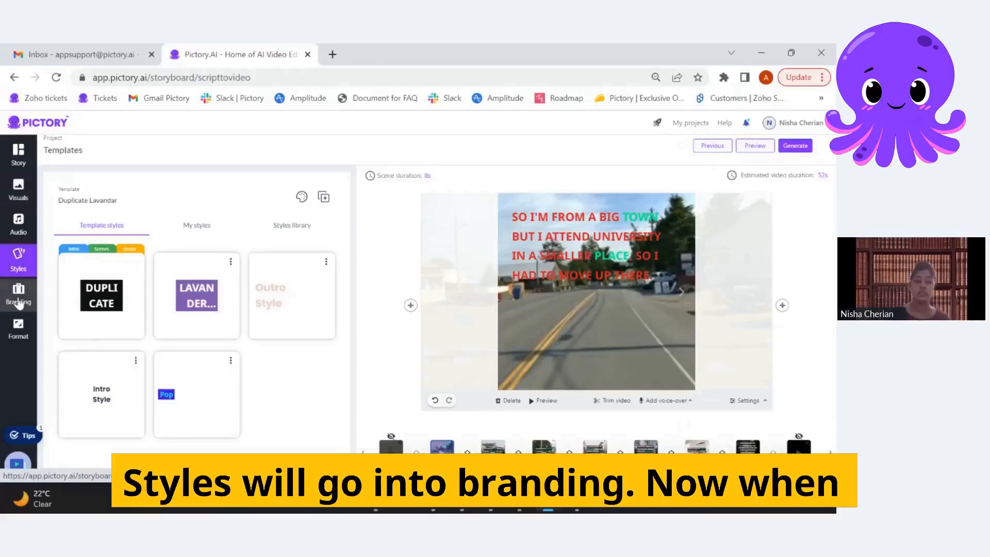
- Enable the intro scene in the branding of the Duplicate Lavandar template
left_click(18, 303)
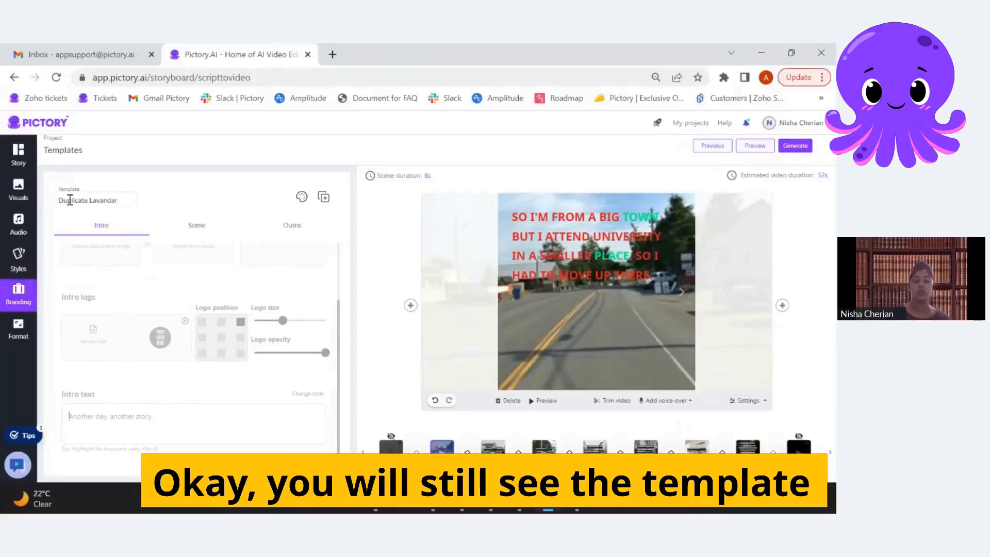
scroll(124, 199, "up", 1)
scroll(247, 268, "up", 3)
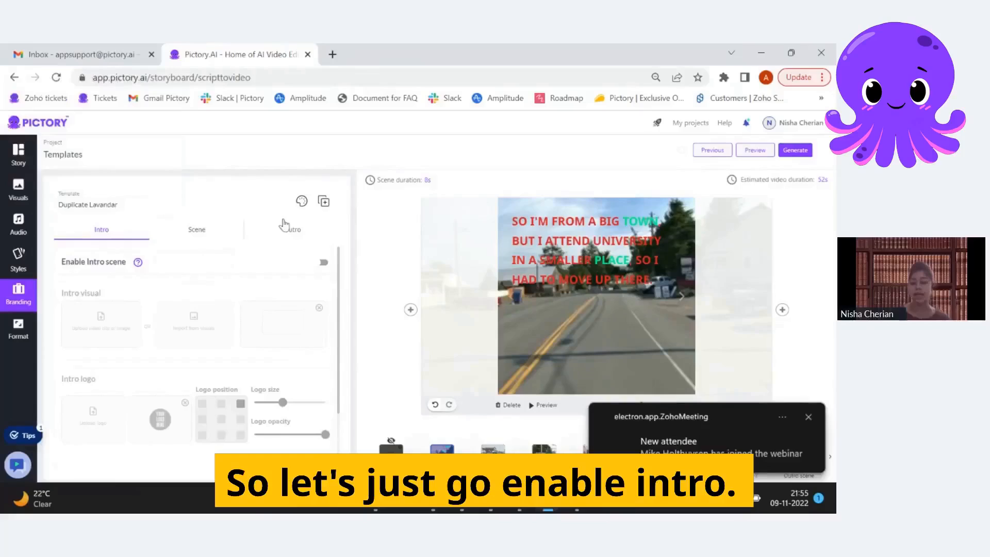
left_click(321, 263)
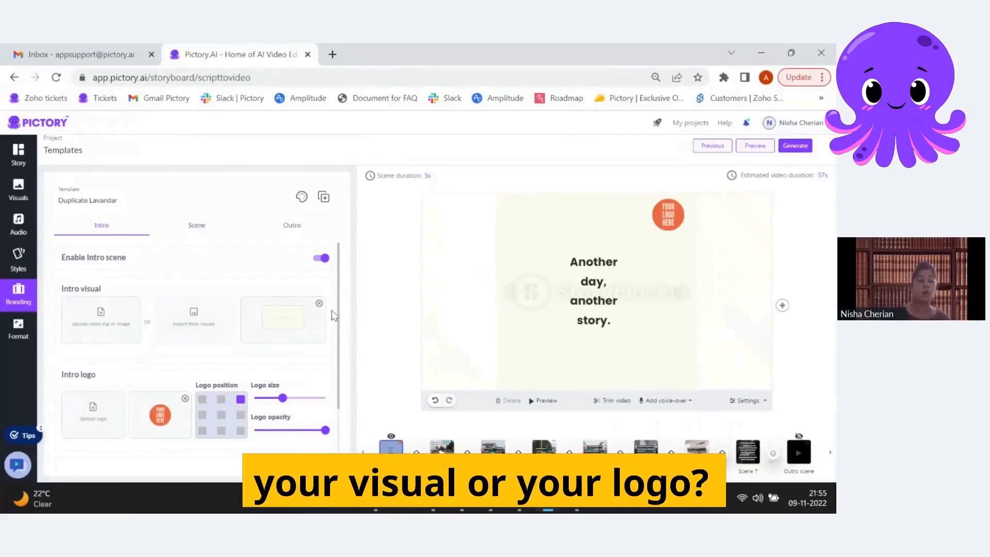
- Clear the intro scene's default visual, logo and text
left_click(319, 304)
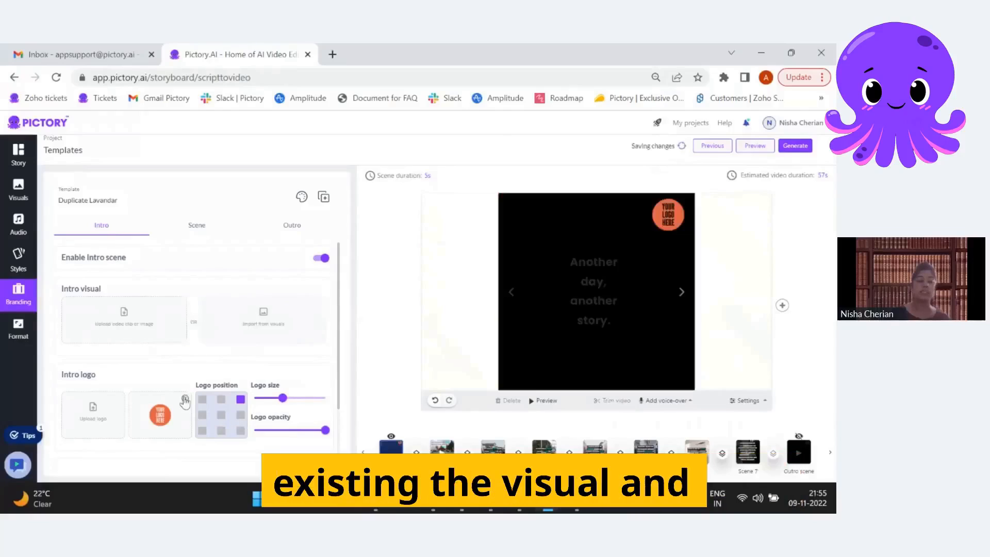
left_click(184, 400)
scroll(313, 377, "down", 2)
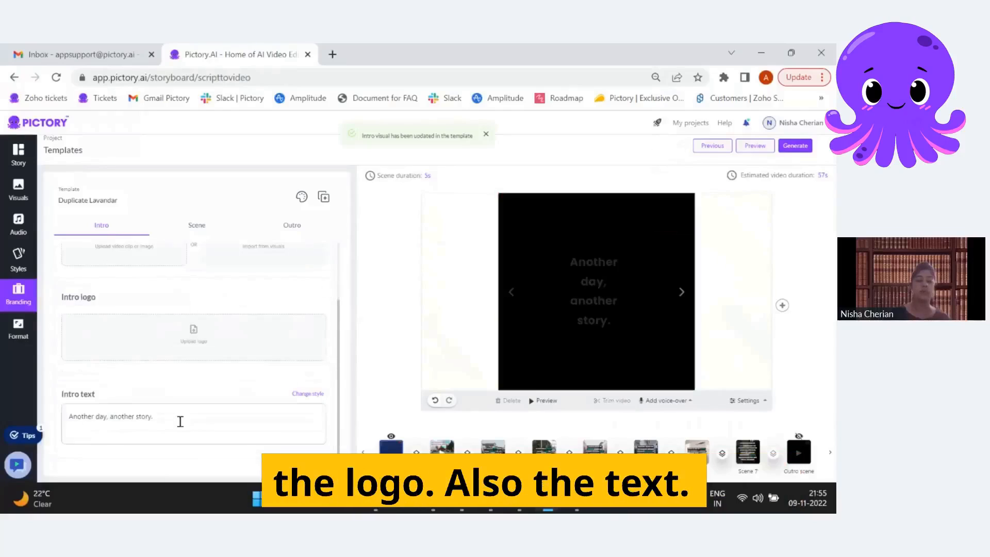
left_click_drag(172, 420, 4, 422)
key("BackSpace")
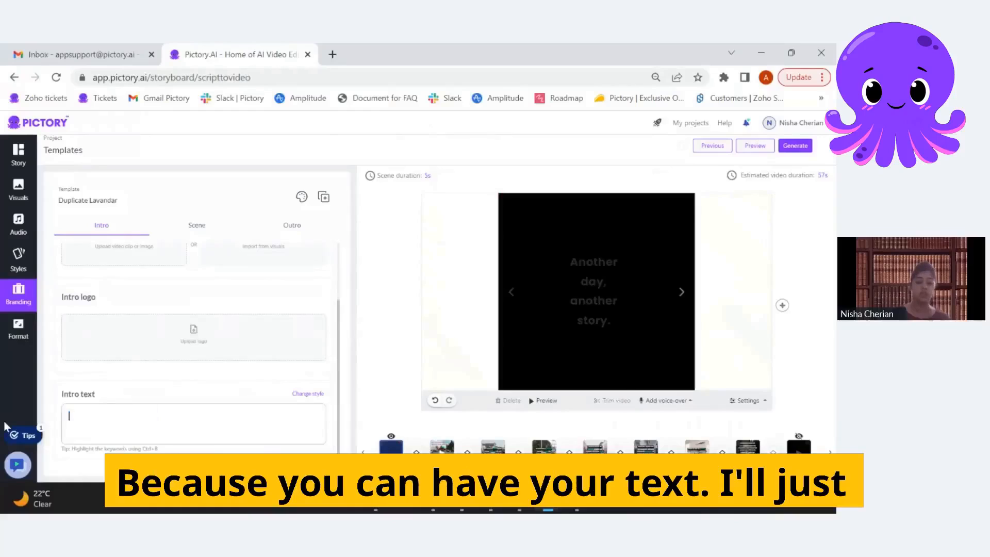
scroll(173, 372, "up", 3)
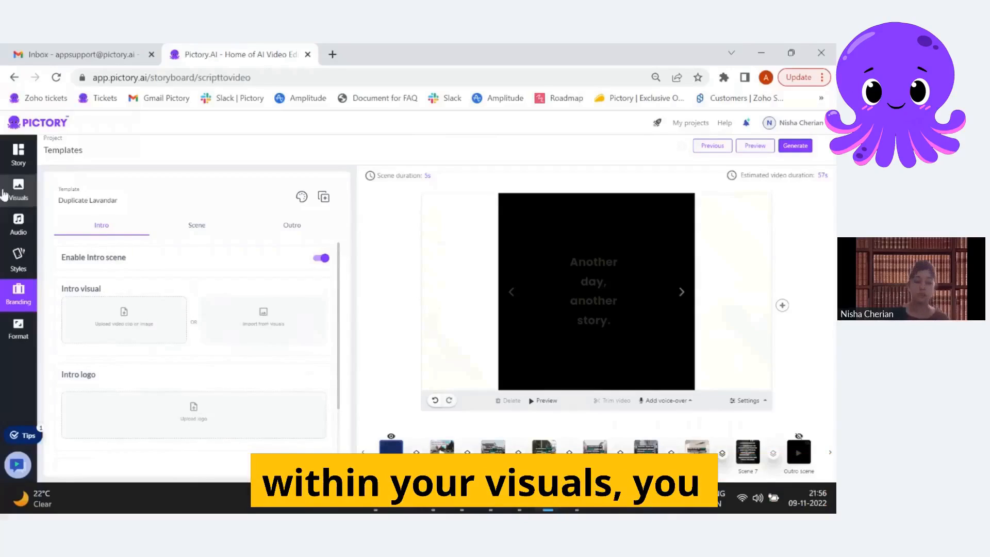
- Upload the Welcome intro image as the intro visual
left_click(140, 322)
left_click(292, 171)
left_click(317, 337)
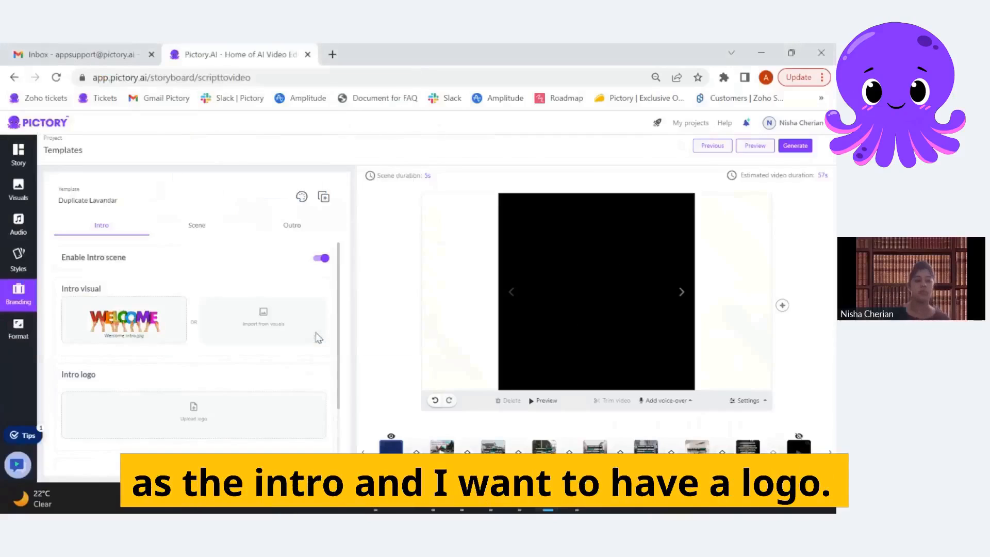
- Upload the Large-Octopus-transparent (1) image as the intro logo
scroll(315, 338, "down", 1)
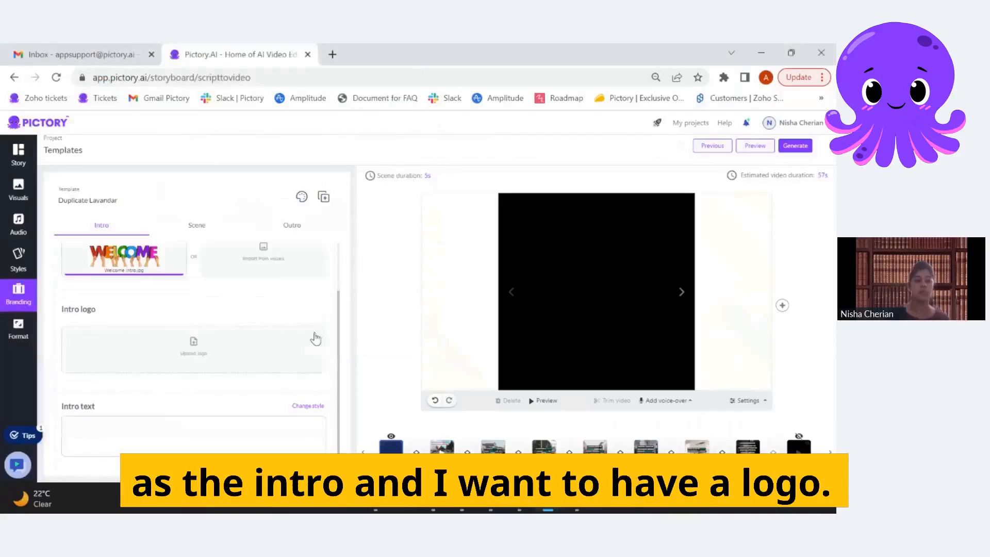
left_click(184, 347)
left_click(123, 155)
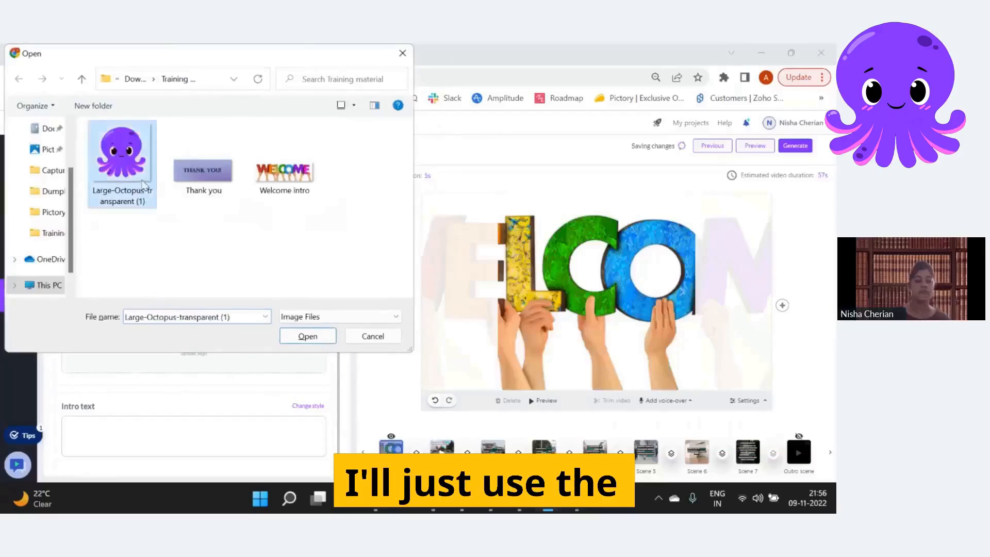
left_click(302, 341)
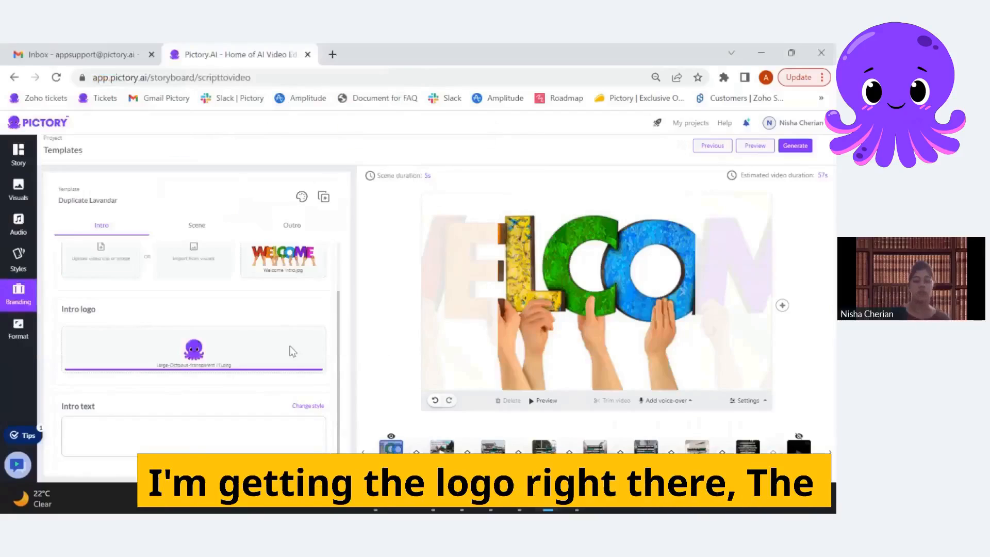
- Turn off visual zoom & pan for the intro scene
left_click(747, 401)
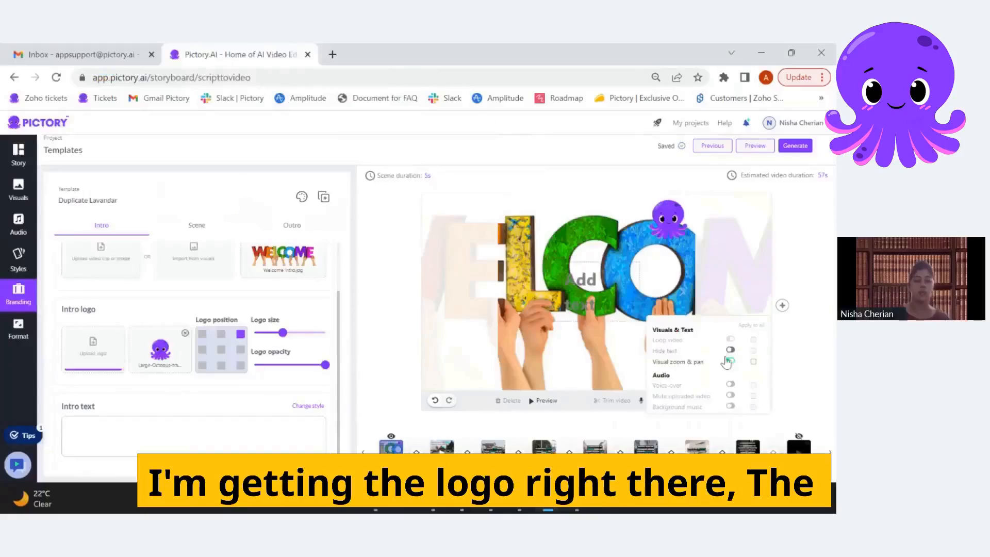
left_click(731, 361)
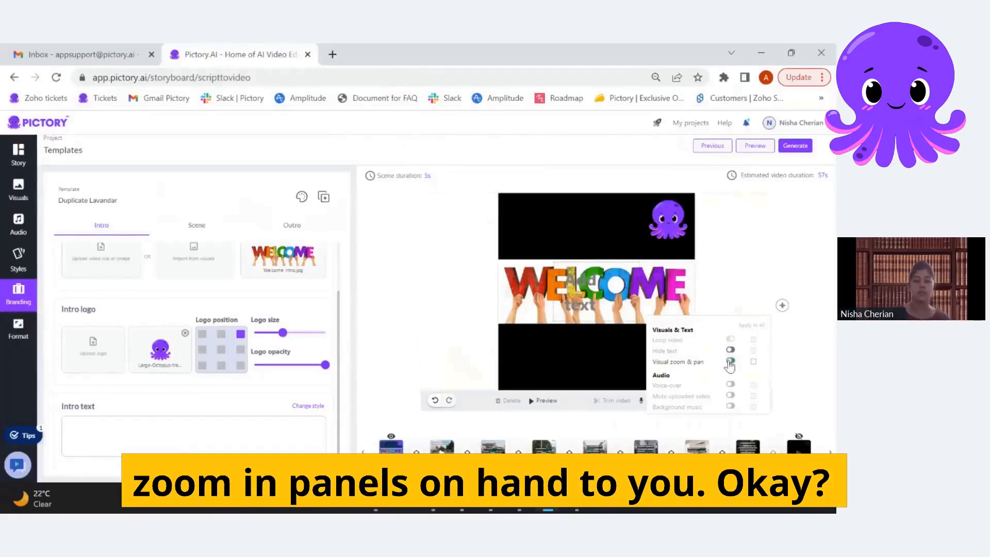
left_click(595, 311)
left_click(400, 317)
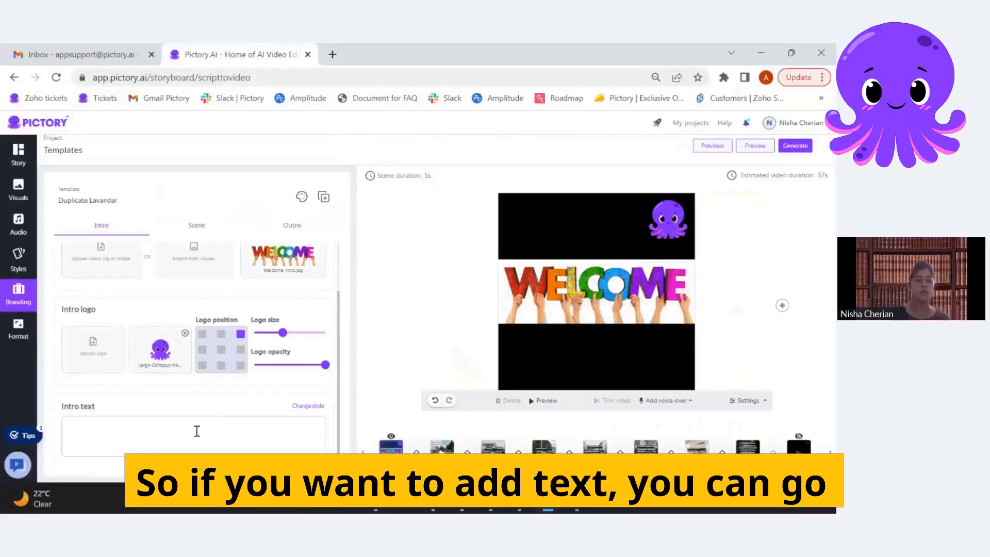
- Slightly reduce the intro logo's size and opacity
left_click(135, 436)
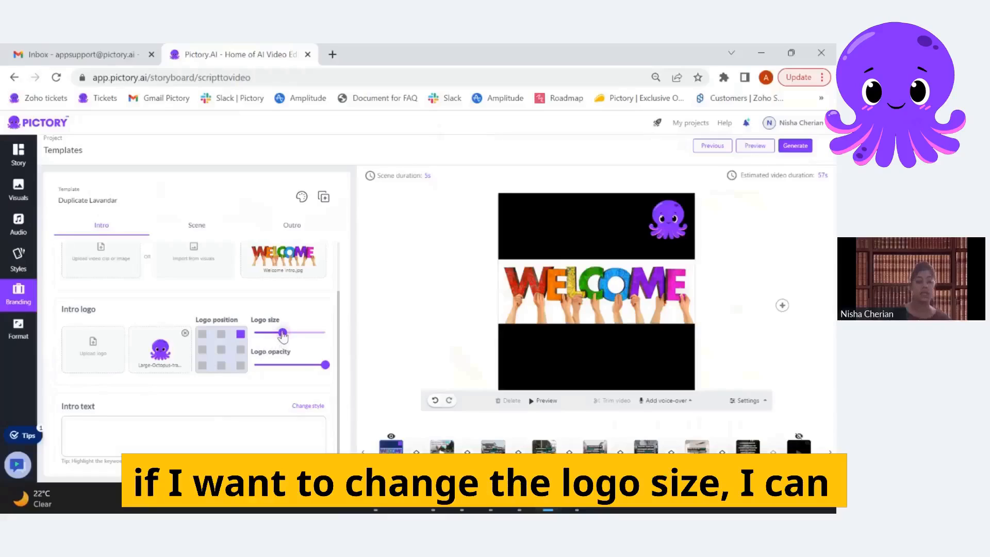
mouse_move(283, 335)
left_mouse_down()
mouse_move(259, 334)
mouse_move(298, 336)
mouse_move(279, 334)
left_mouse_up()
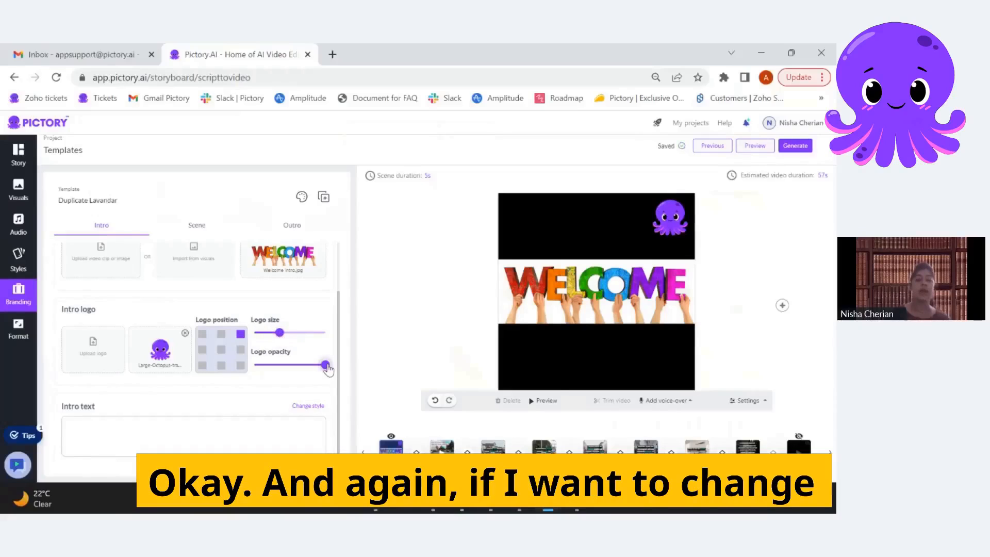
mouse_move(327, 367)
left_mouse_down()
mouse_move(295, 368)
mouse_move(323, 371)
left_mouse_up()
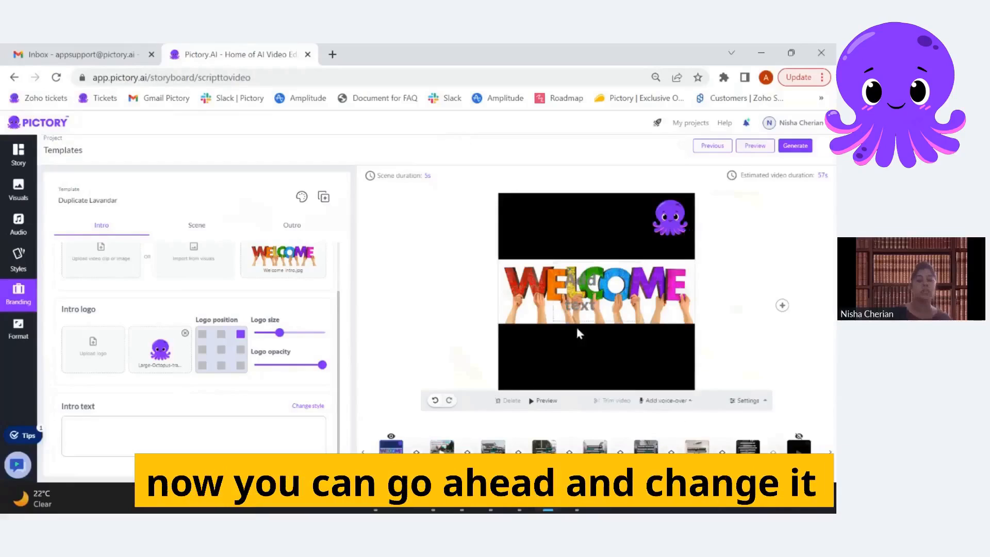
- Try several positions for the intro logo and place it in the bottom-right corner of the frame
left_click(221, 335)
left_click(202, 335)
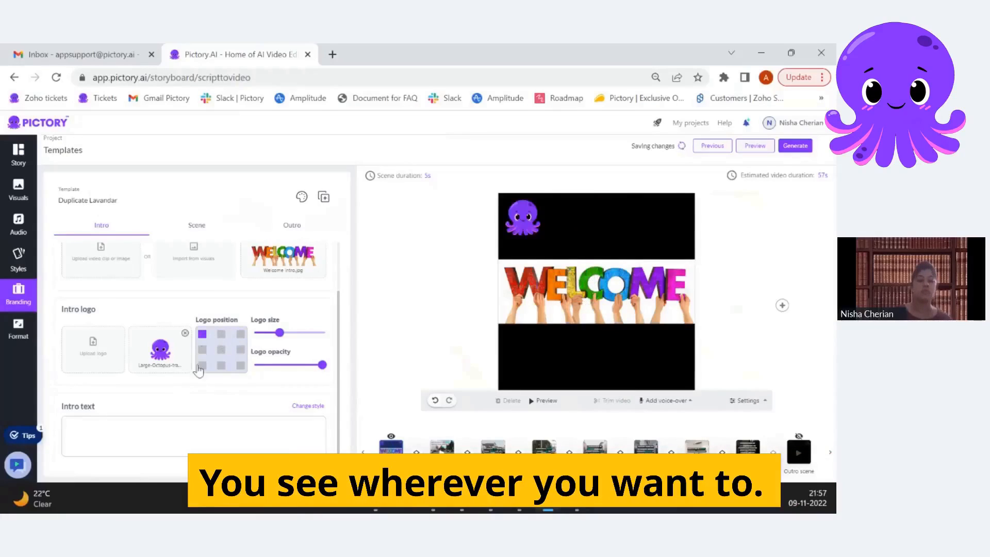
left_click(202, 350)
left_click(204, 366)
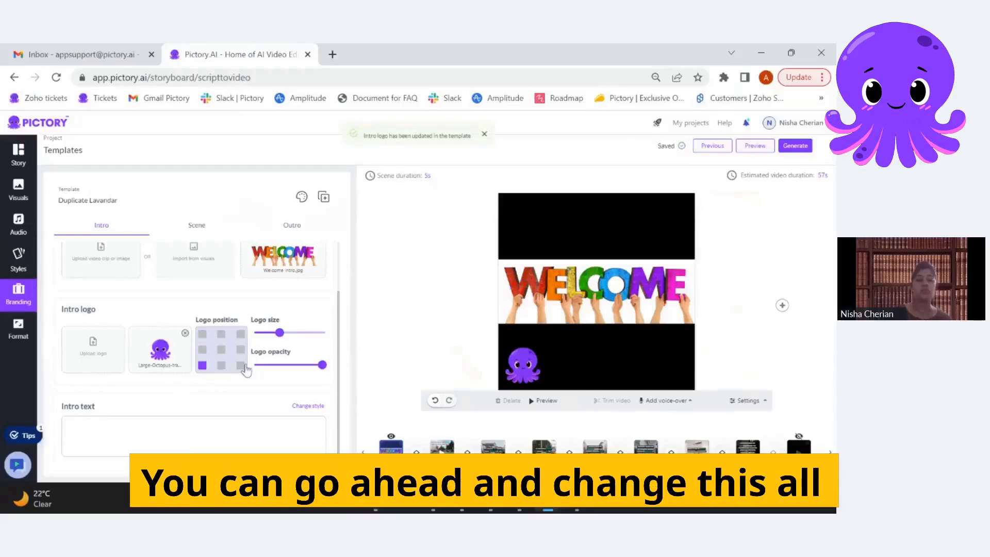
left_click(221, 365)
left_click(242, 365)
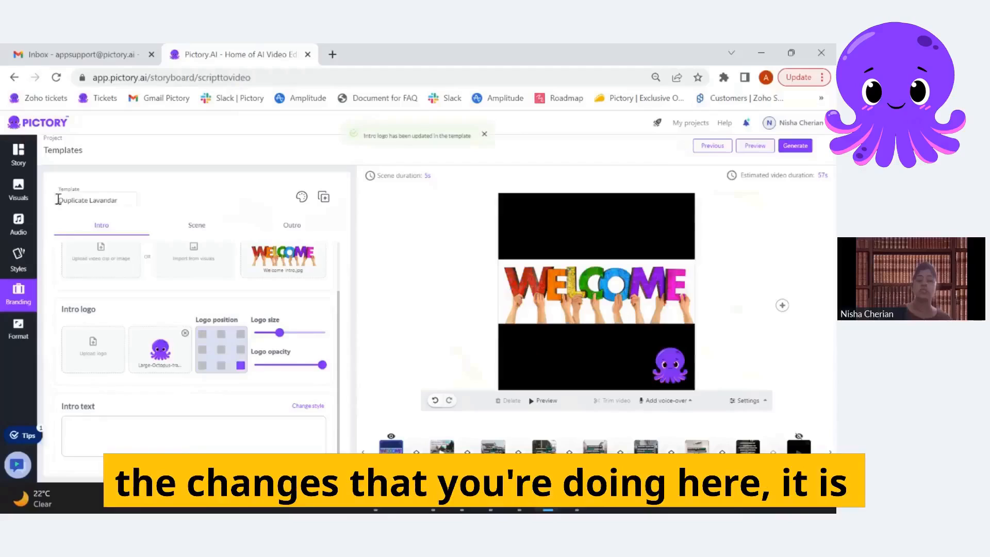
left_click(124, 201)
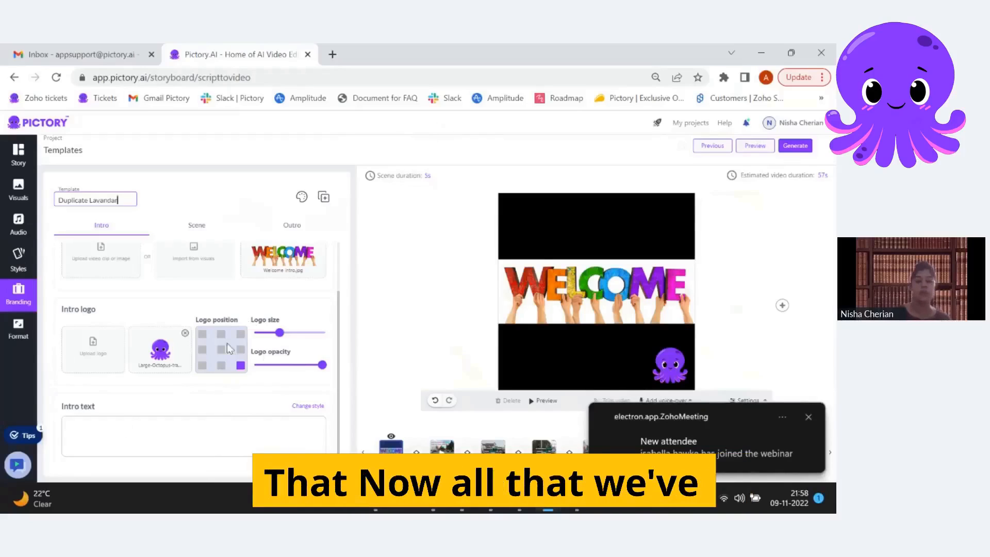
- Upload the Thank you image as the scene logo and place it in the top-left corner of the frame
left_click(203, 224)
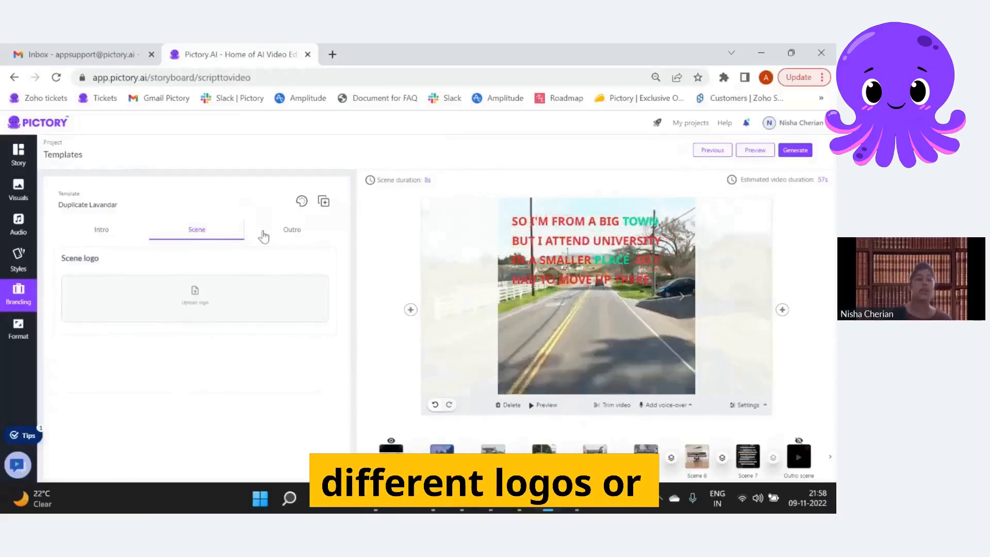
left_click(187, 298)
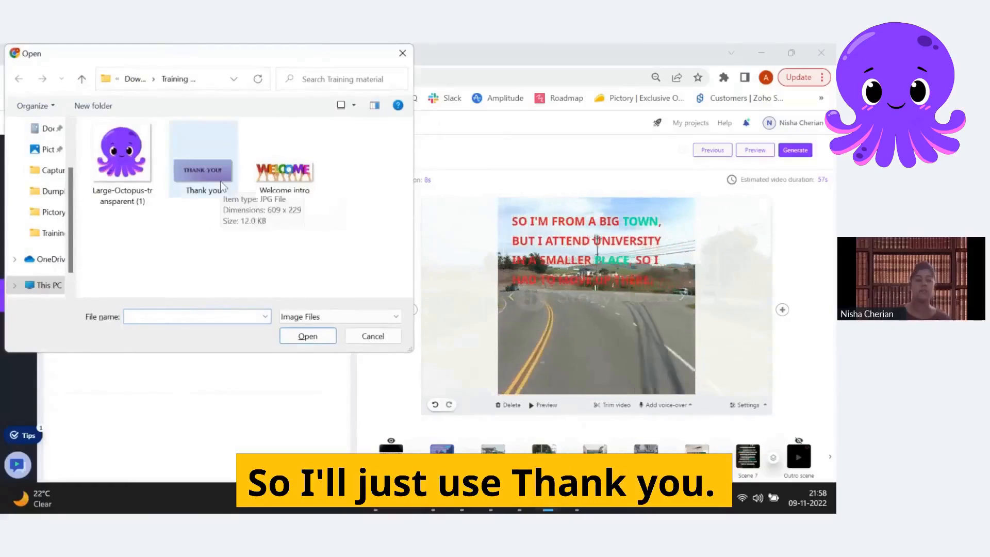
left_click(207, 173)
left_click(311, 337)
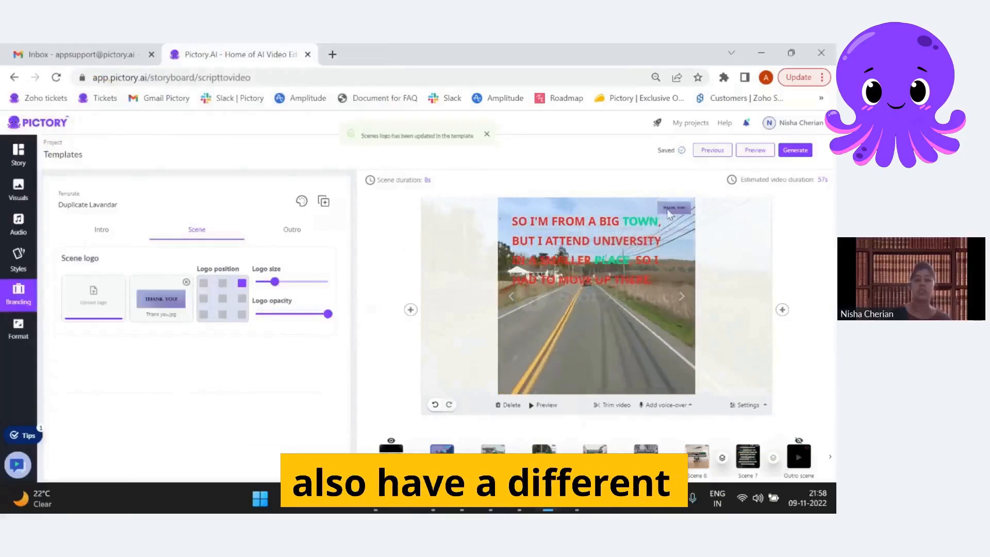
left_click(206, 286)
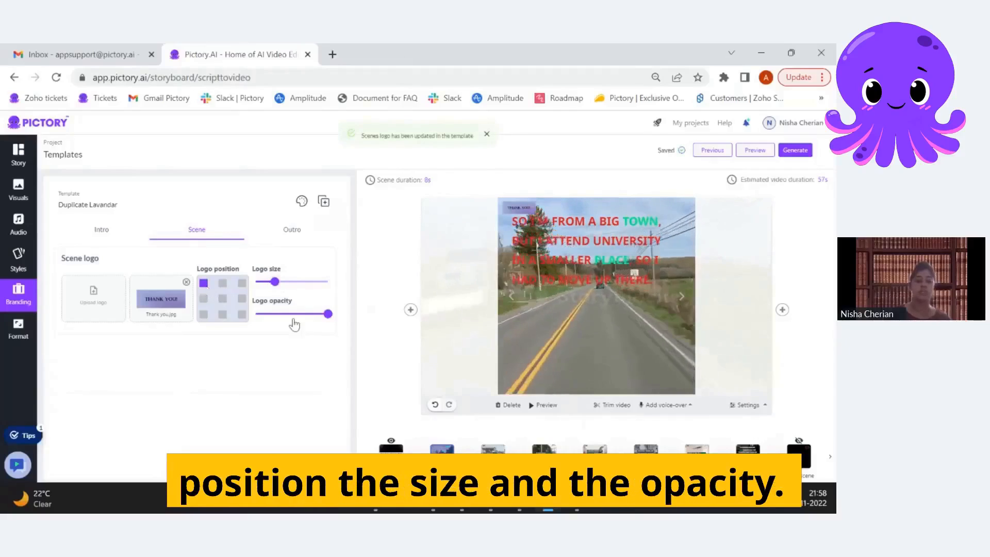
- Enable the outro scene in the template's branding and remove its default visual and default logo
left_click(298, 240)
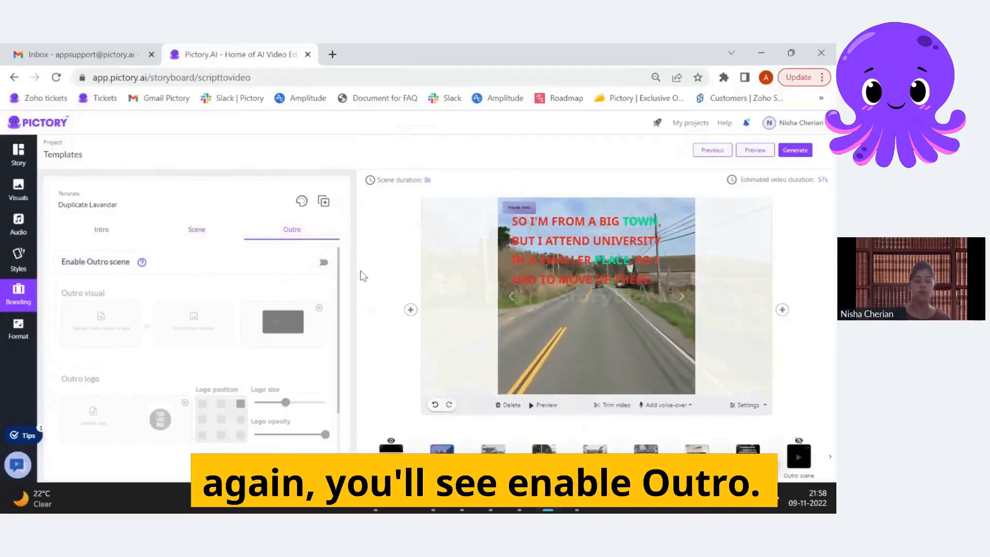
left_click(321, 264)
left_click(319, 309)
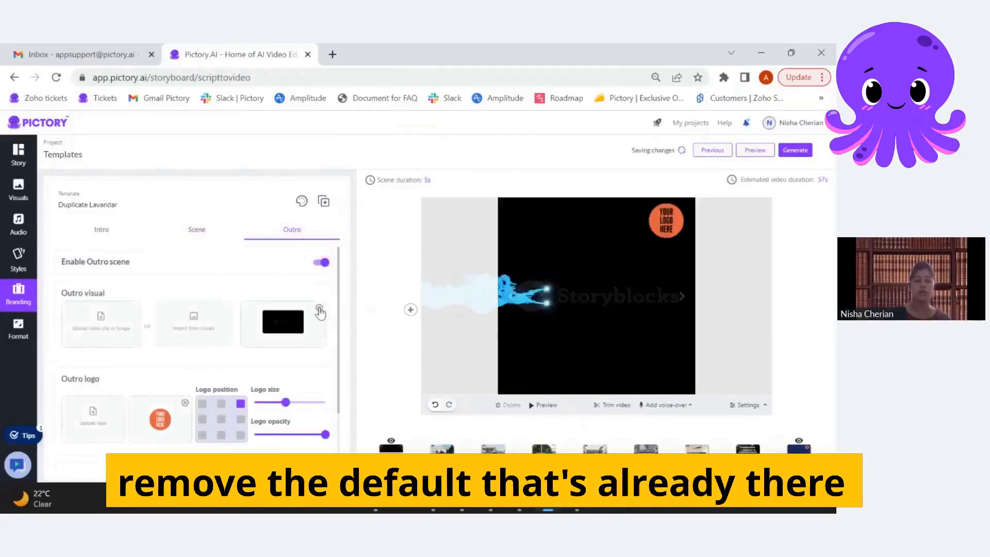
left_click(185, 405)
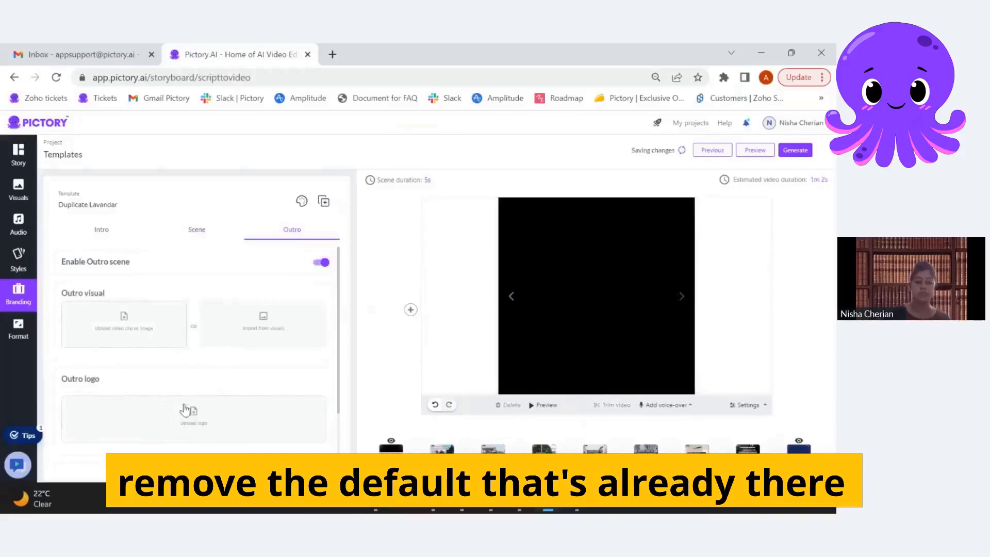
- Upload the Thank you image from the training material folder as the outro visual
left_click(150, 314)
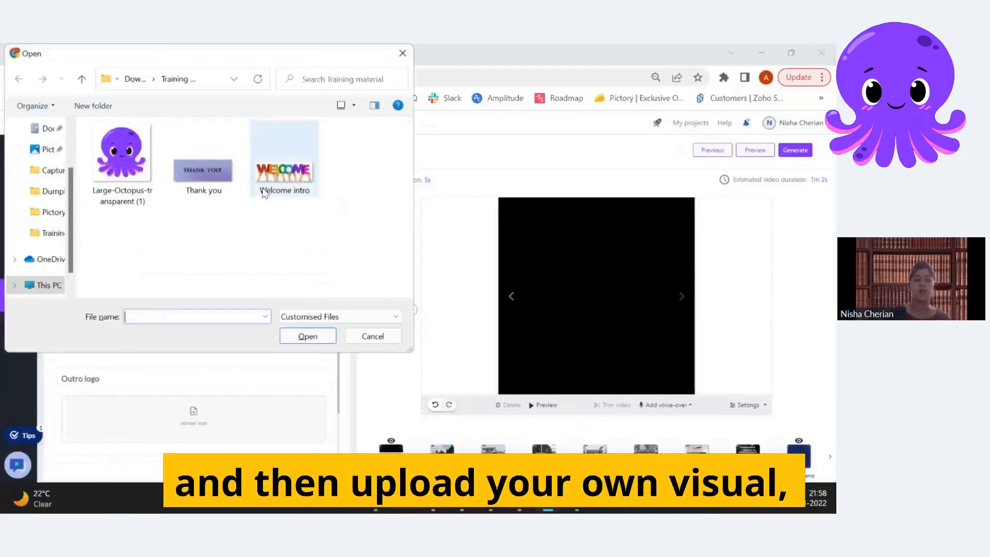
left_click(203, 171)
left_click(313, 341)
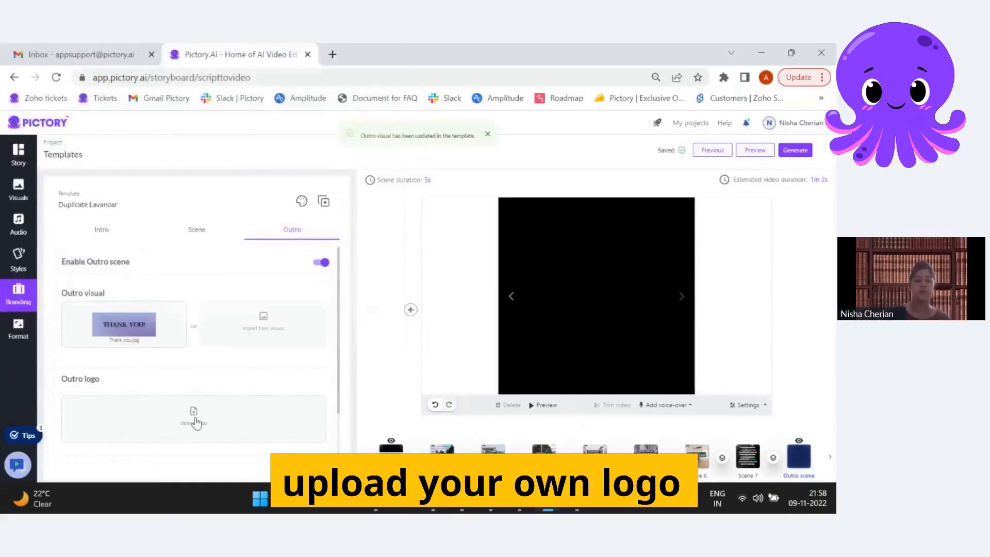
- Upload the Large-Octopus-transparent (1) image as the outro logo, keeping it at full opacity
left_click(194, 413)
left_click(122, 152)
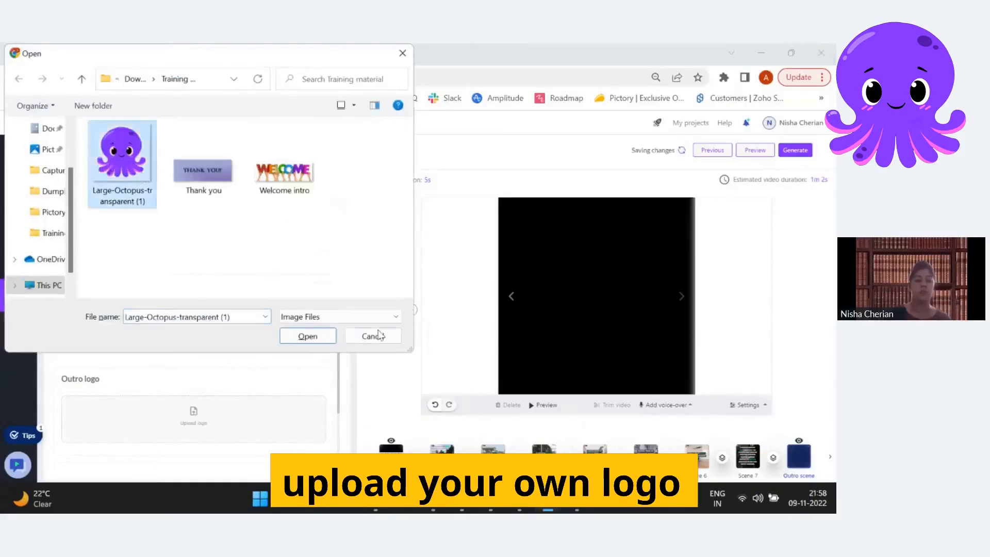
left_click(308, 337)
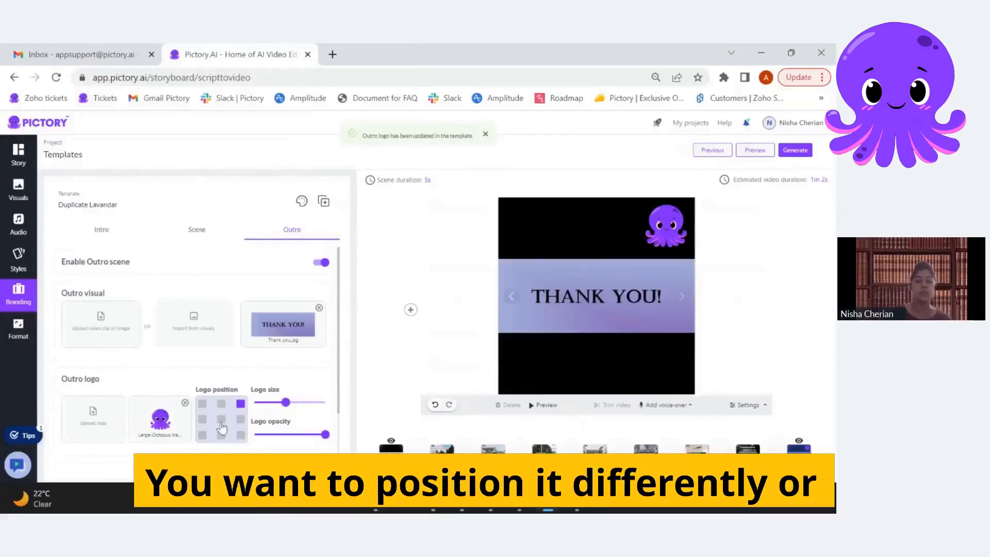
mouse_move(325, 435)
left_mouse_down()
mouse_move(274, 435)
mouse_move(326, 434)
left_mouse_up()
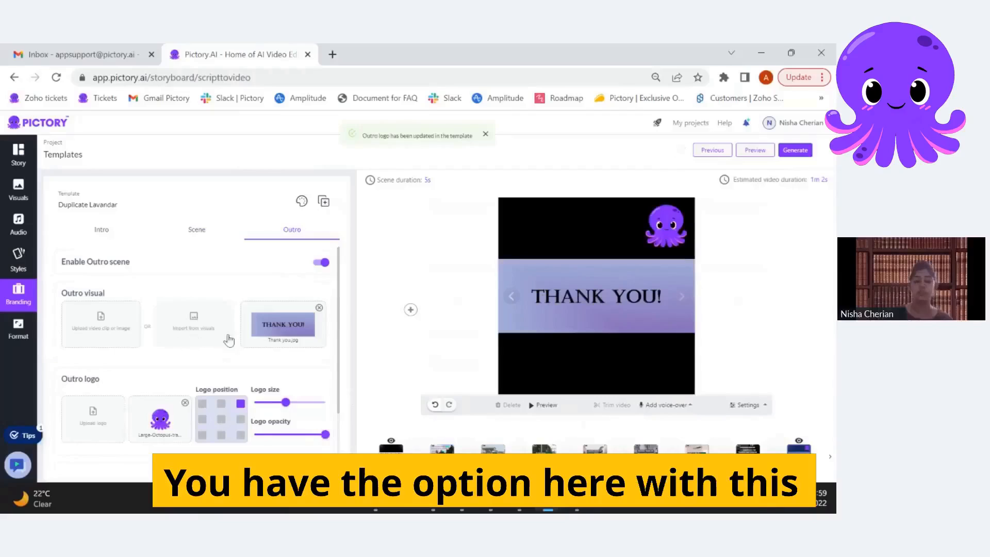
- Replace the outro visual with the purple "Thank you!" monitor image from My uploads and place the outro logo in the frame's bottom-right corner
left_click(319, 308)
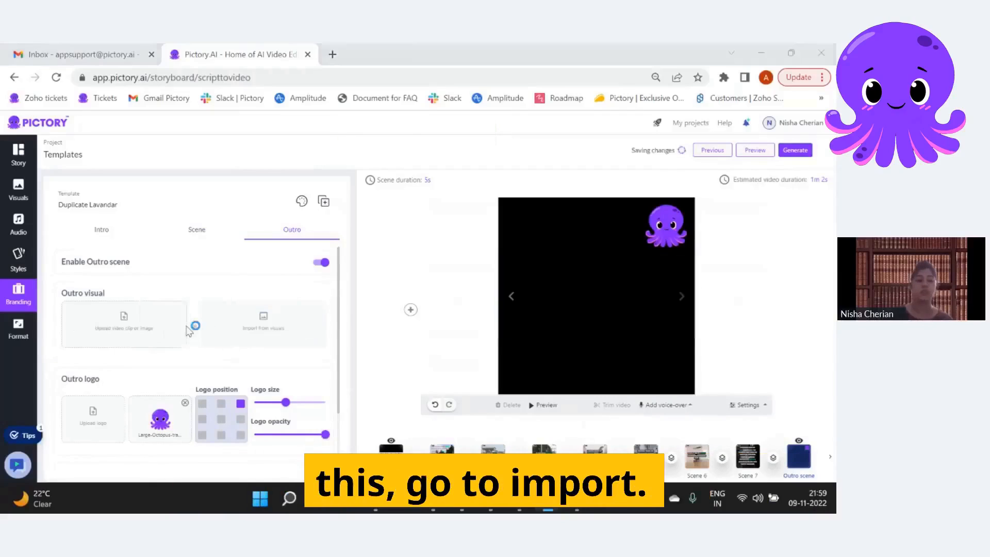
left_click(186, 327)
left_click(397, 56)
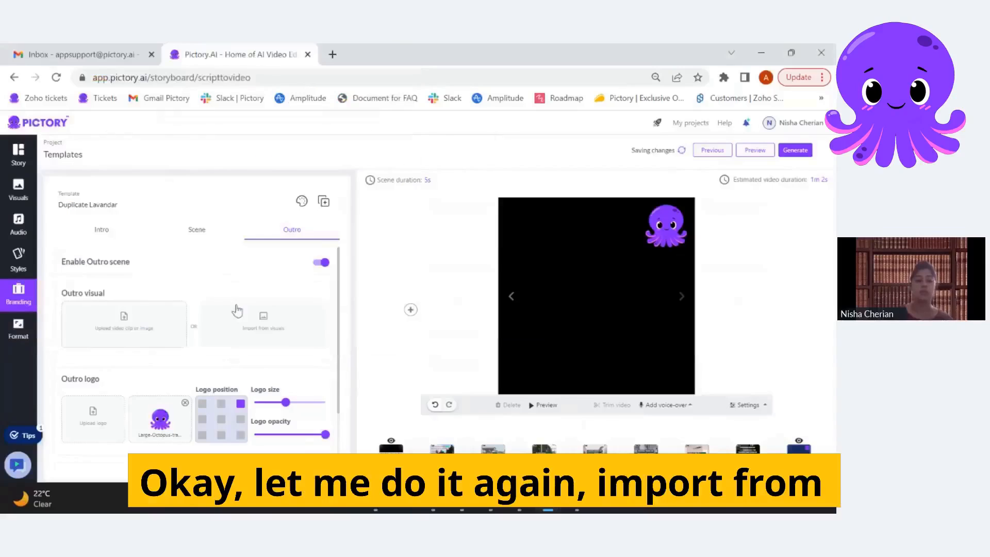
left_click(239, 338)
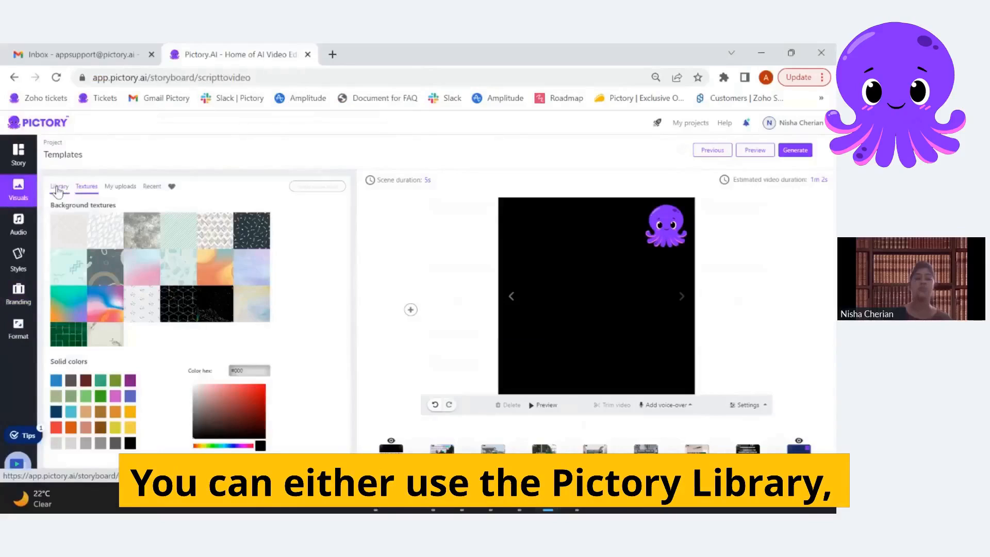
left_click(128, 188)
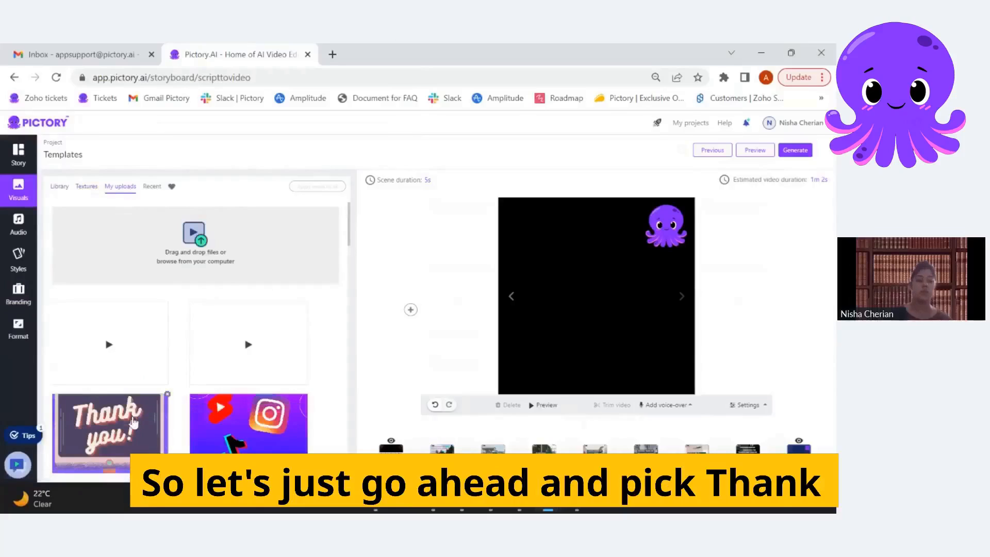
left_click(133, 423)
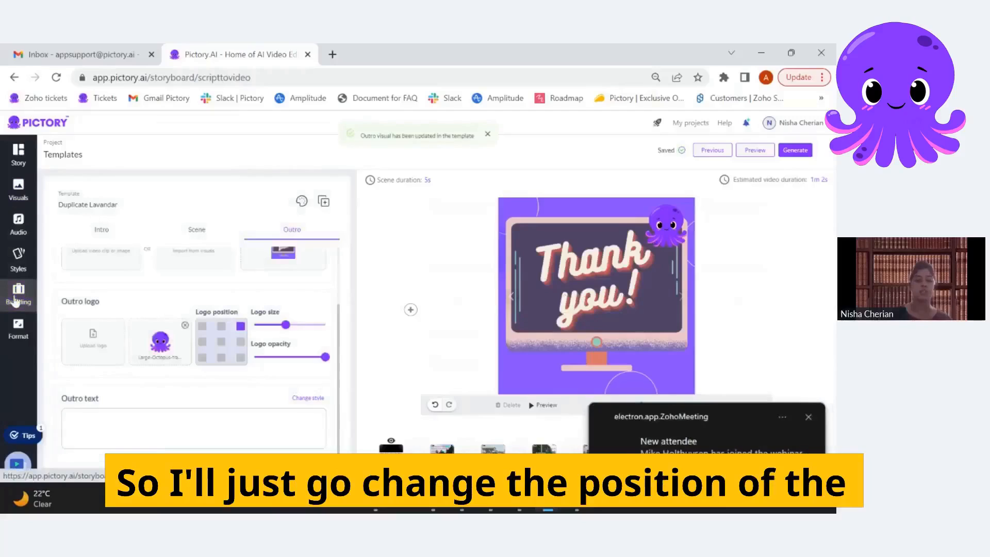
left_click(241, 358)
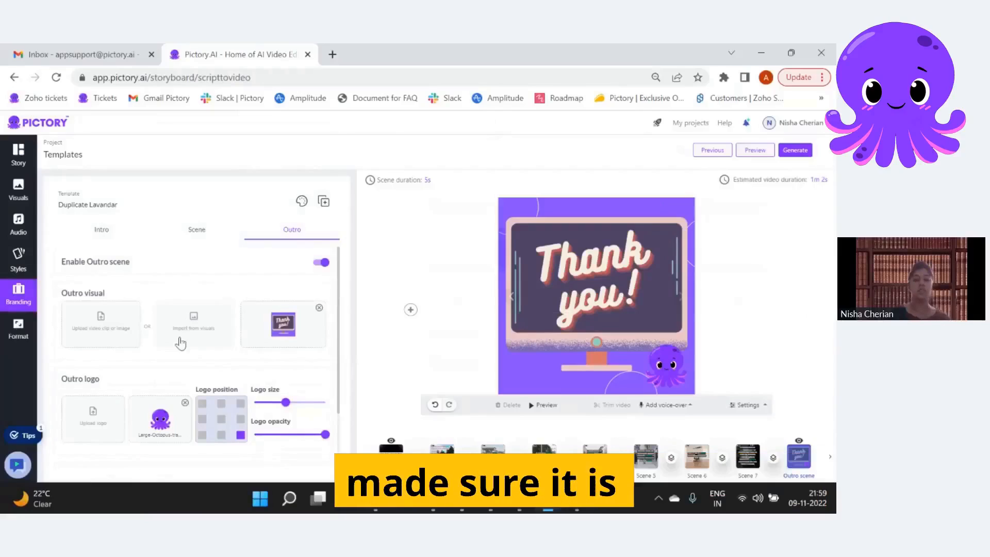
- Point out the template's editable name and view the collection of personal templates
left_click(62, 204)
left_click_drag(62, 204, 135, 205)
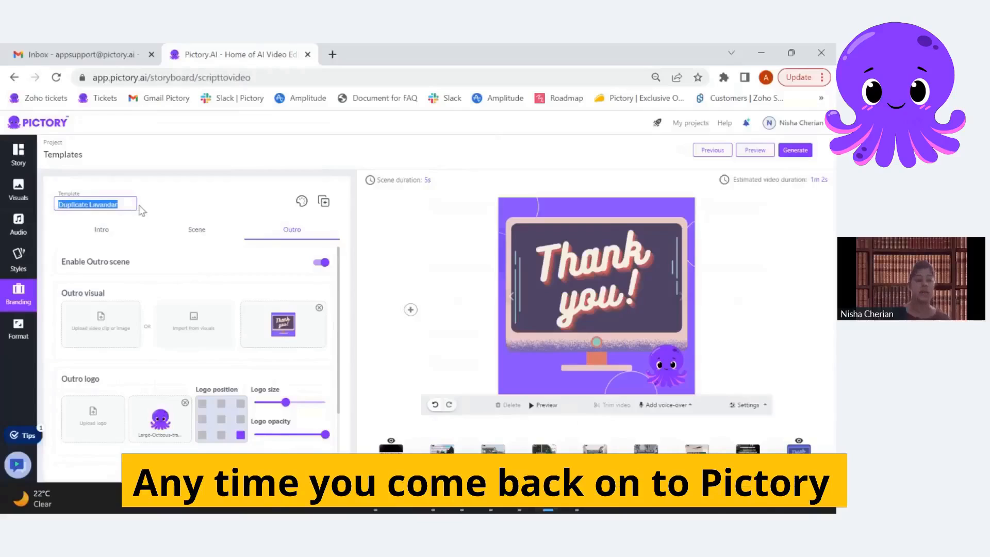
left_click(302, 202)
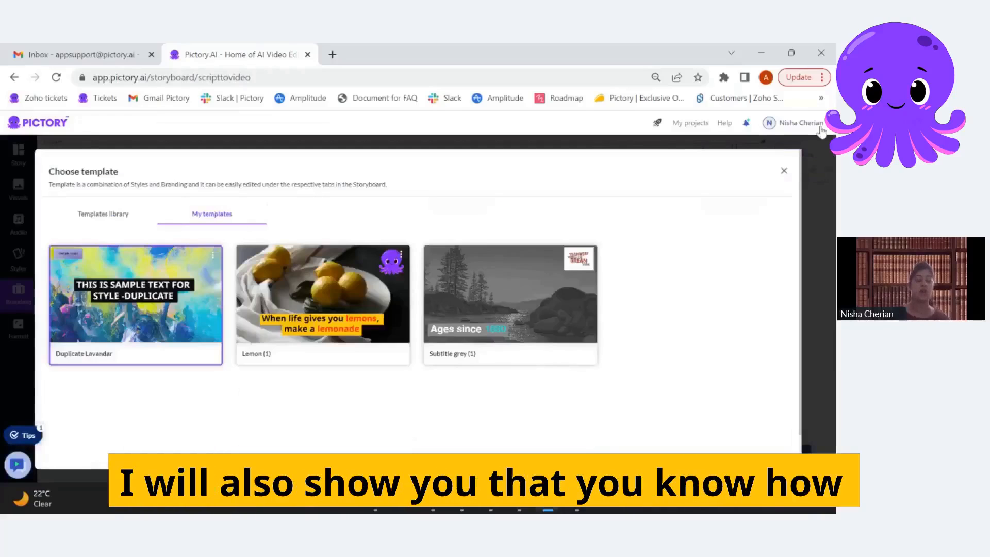
left_click(784, 170)
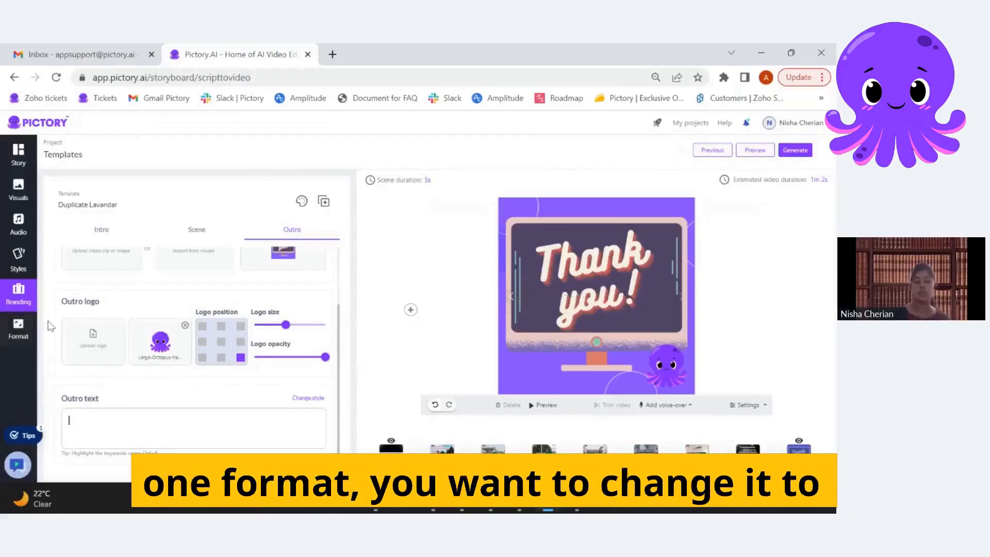
- Change the video's aspect ratio to 16:9 Landscape and check the intro scene in that format
left_click(18, 330)
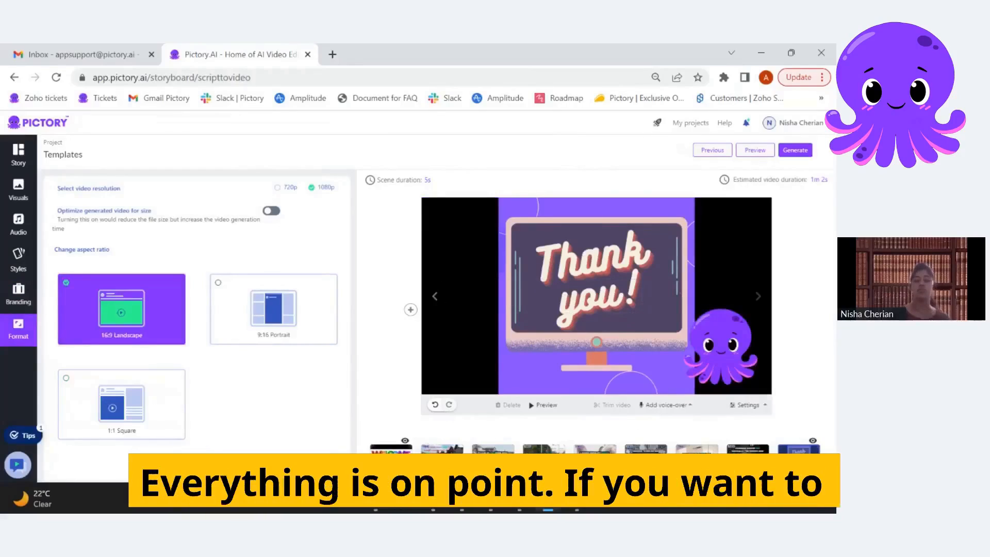
left_click(390, 448)
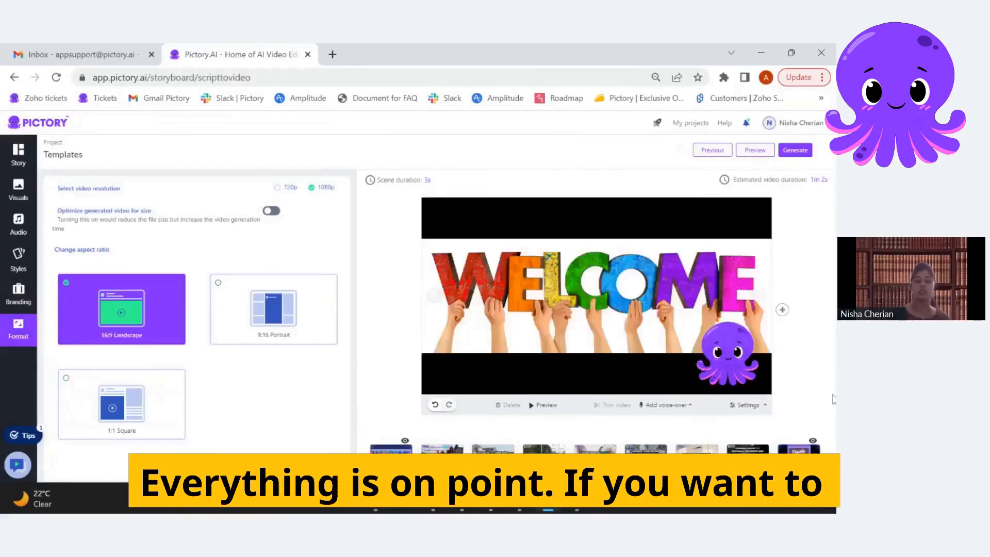
- Slightly increase the outro logo's size and turn on visual zoom & pan for the outro scene
left_click(3, 293)
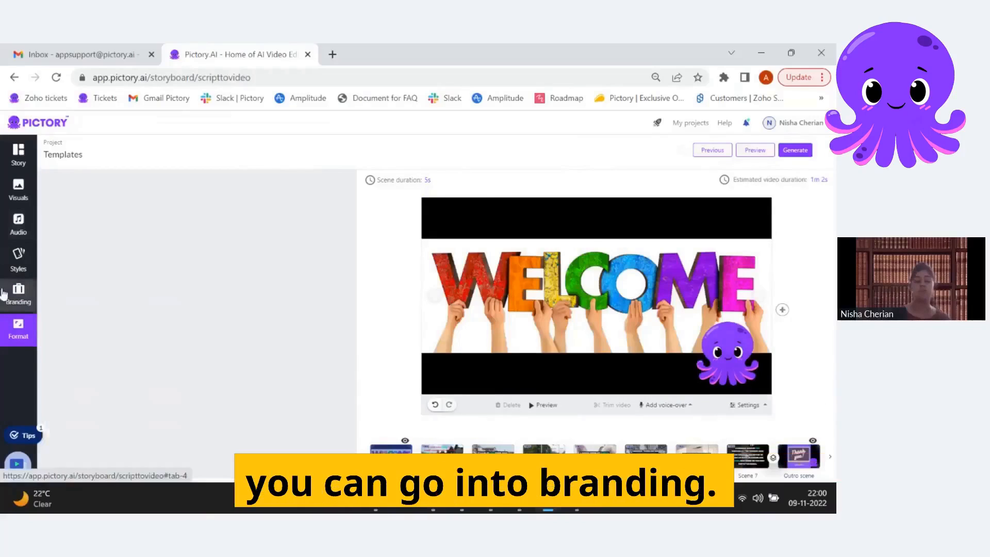
left_click_drag(277, 330, 290, 331)
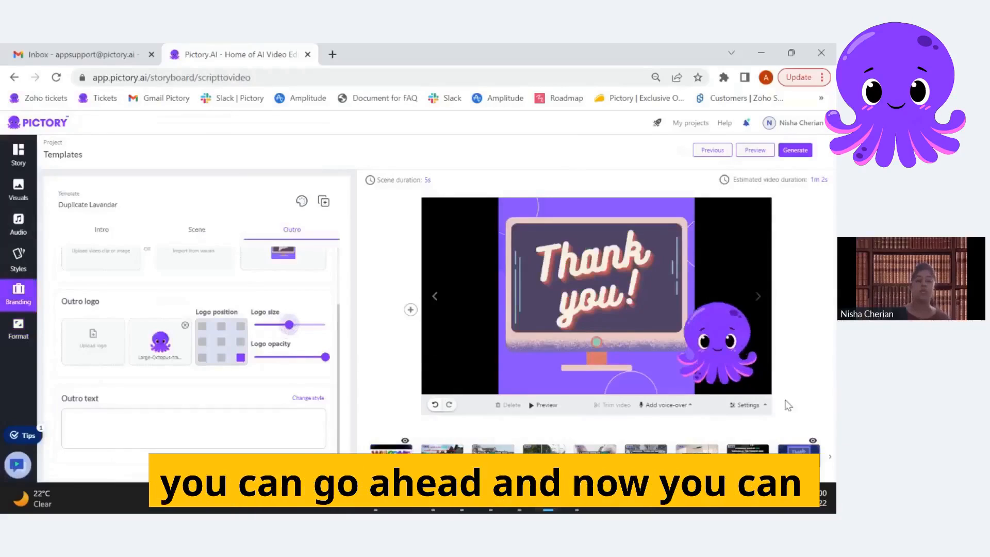
left_click(748, 405)
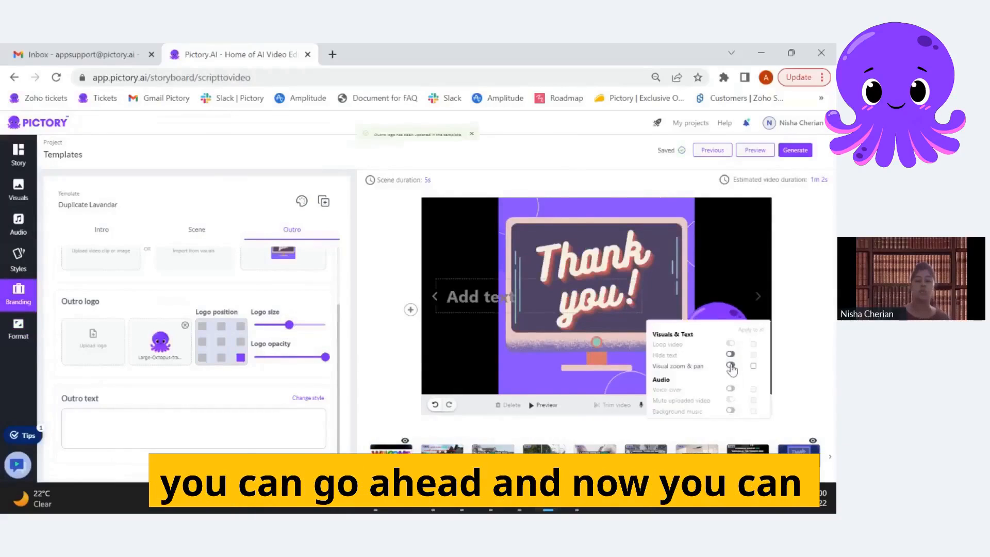
left_click(731, 366)
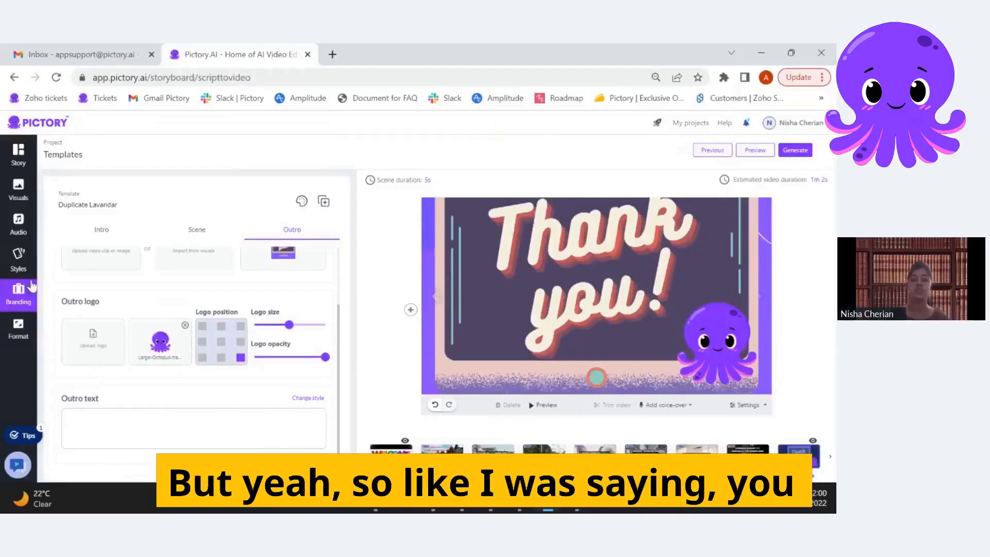
- Look up the branded Duplicate Lavandar template among the saved personal templates
scroll(114, 245, "up", 2)
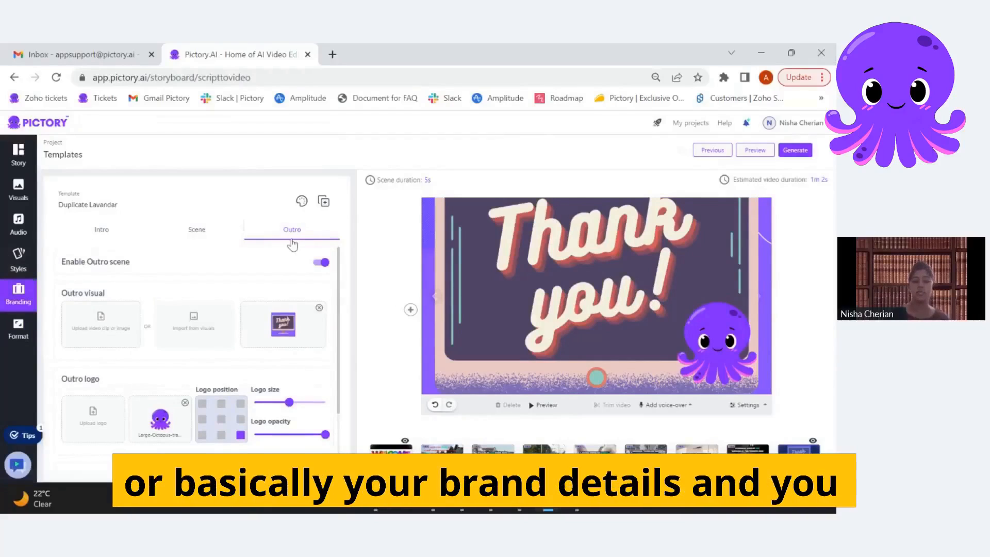
left_click(301, 201)
left_click(260, 216)
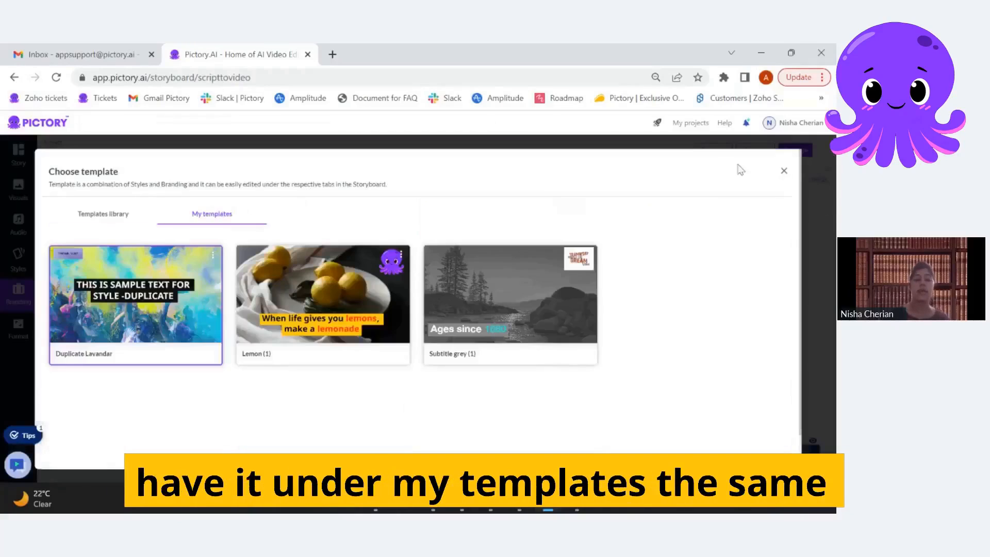
left_click(782, 170)
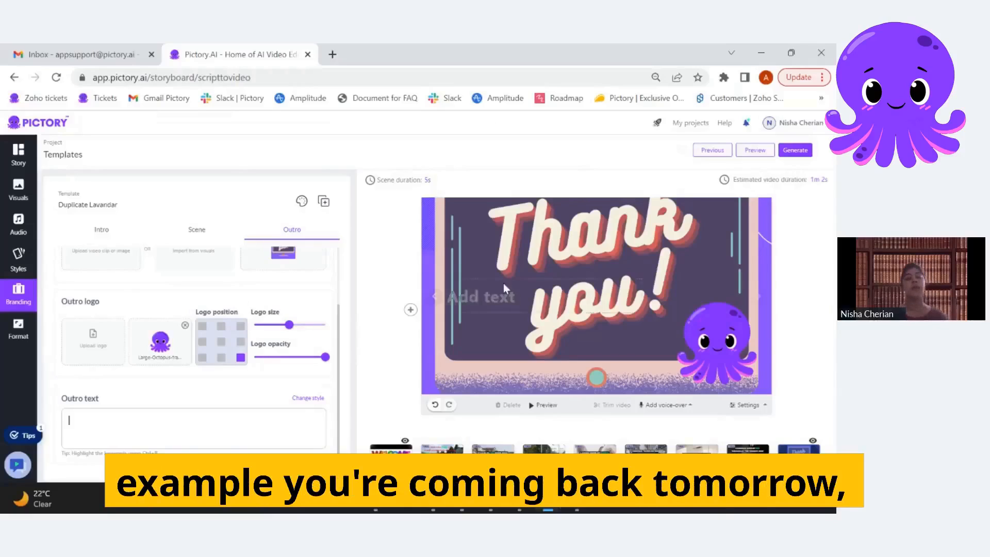
- Examine the template's name field and the management options for Duplicate Lavandar in the personal templates list
left_click(133, 201)
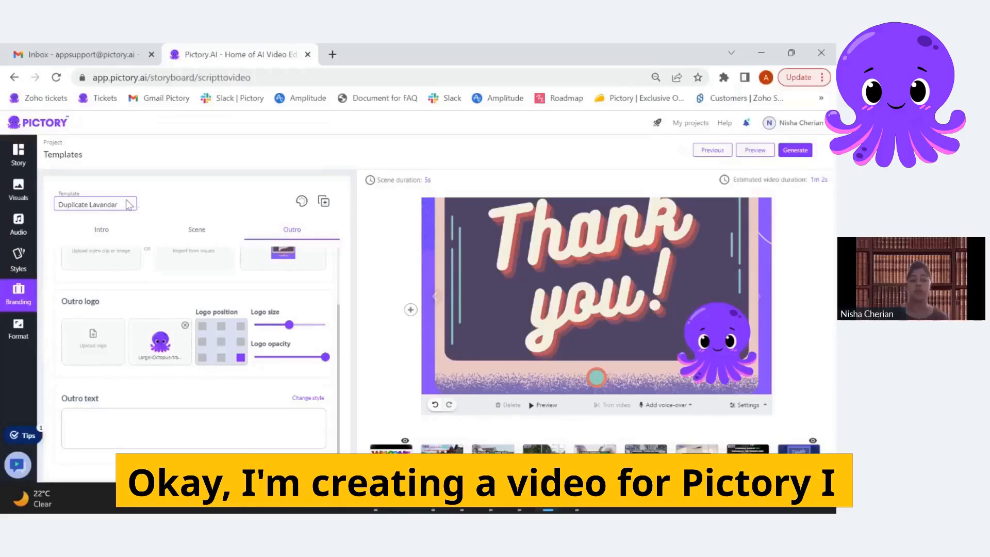
left_click(301, 201)
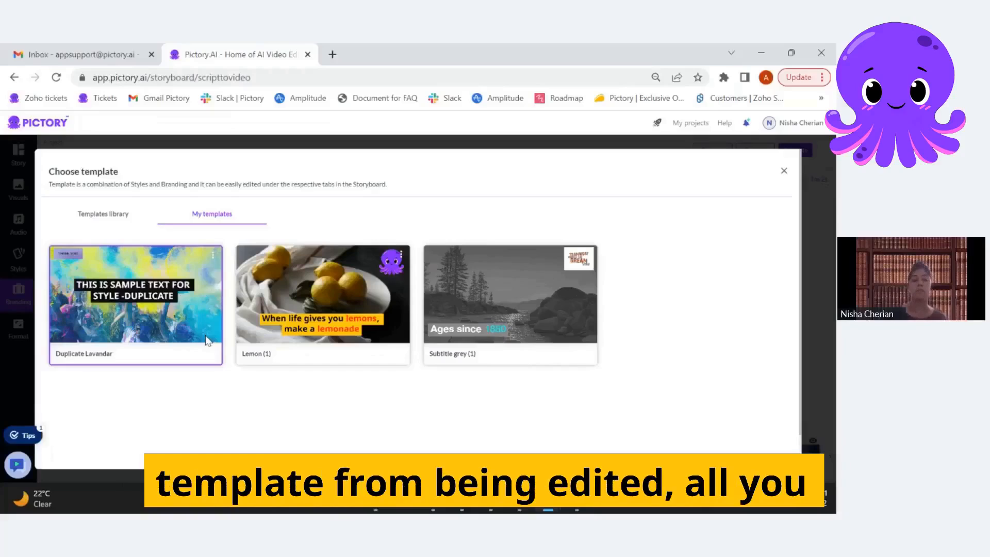
left_click(213, 255)
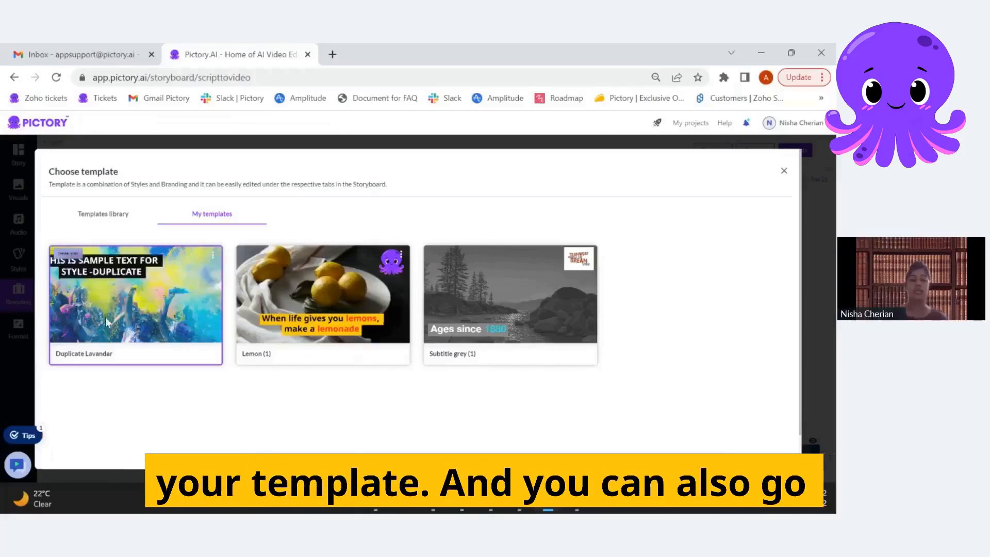
left_click(782, 170)
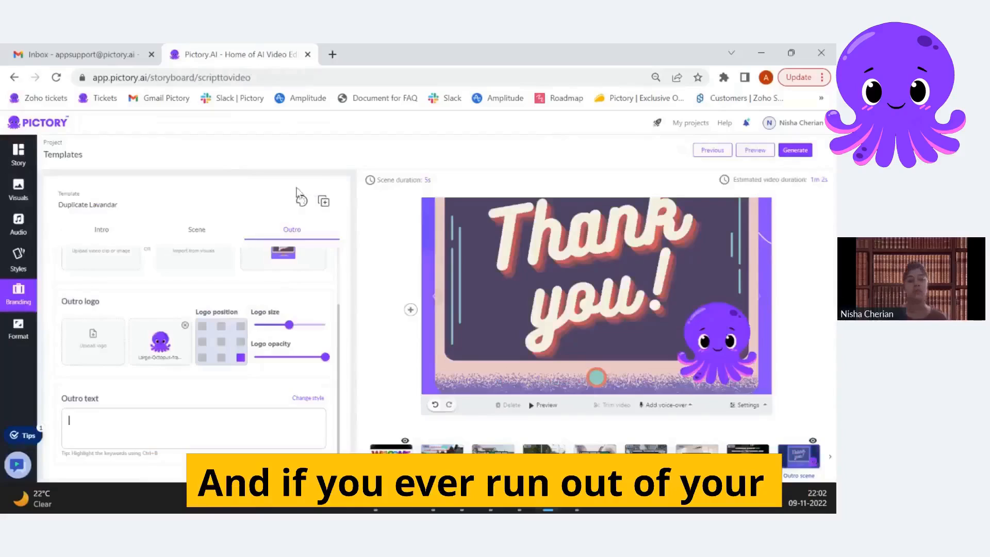
left_click(297, 205)
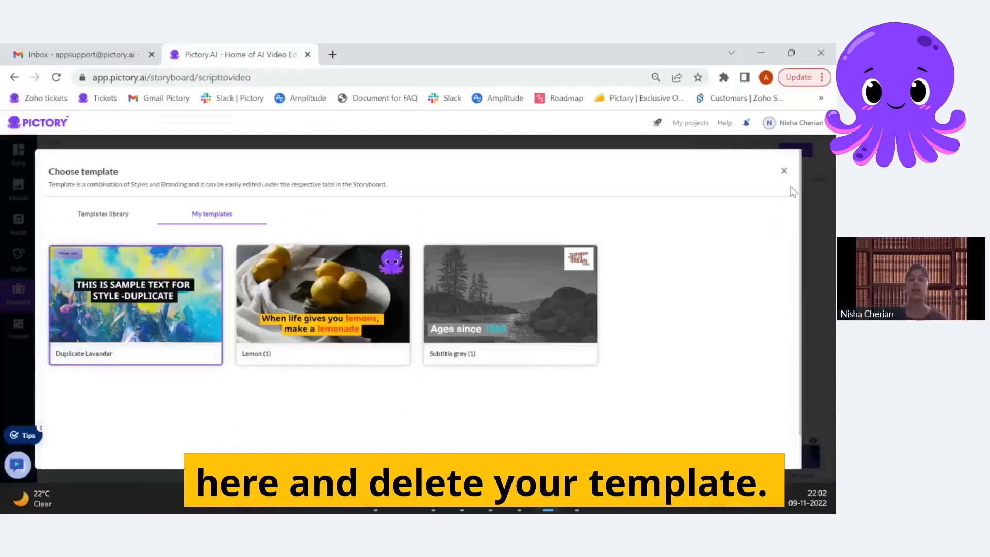
left_click(785, 171)
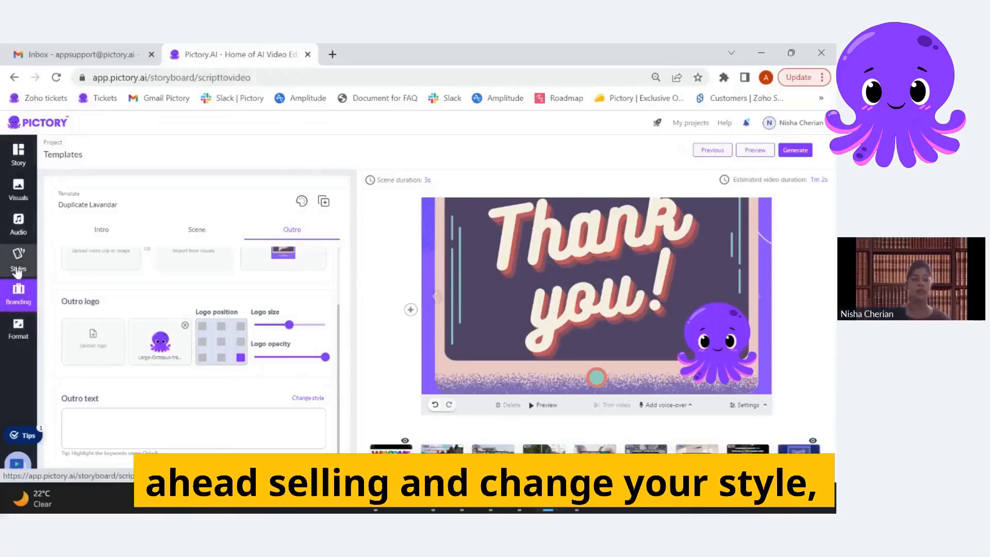
- Return to the home page and open the demo video for editing videos using text
left_click(14, 307)
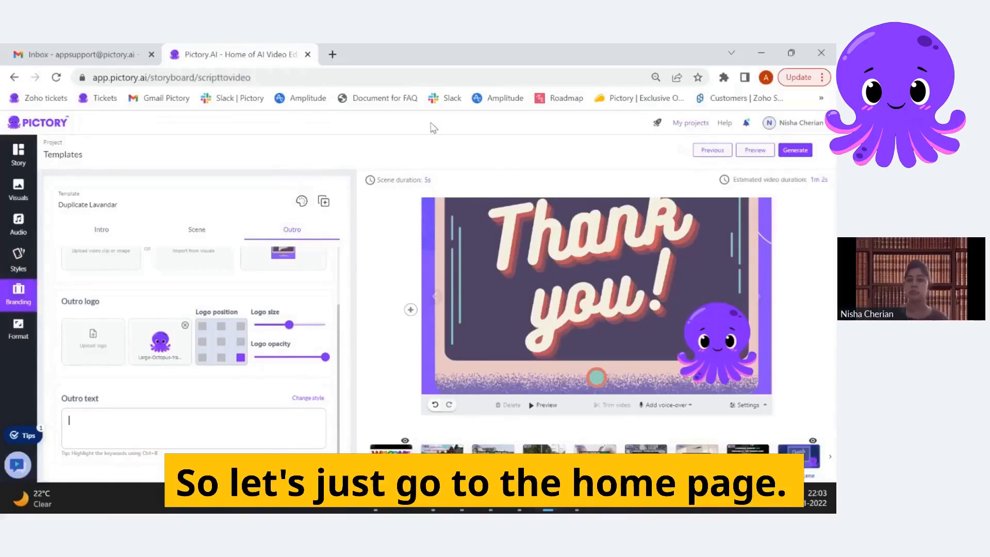
left_click(14, 129)
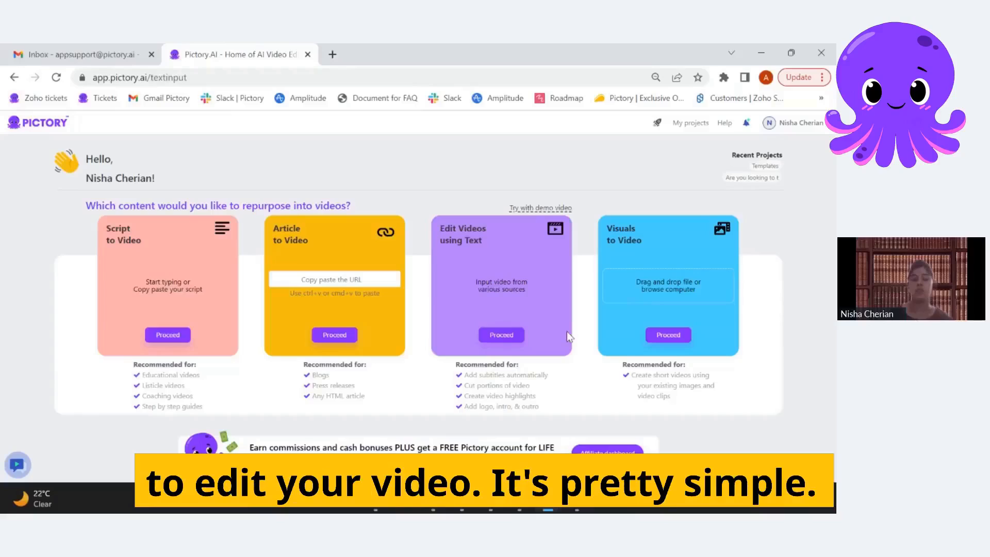
left_click(536, 208)
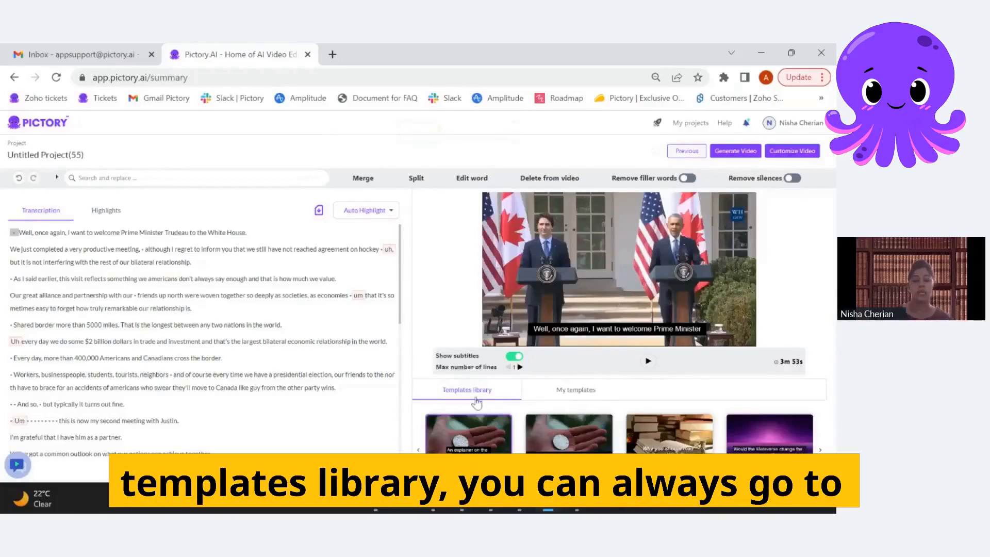
- Apply the personal template Duplicate Lavandar to the demo video and open the project for video customization
left_click(565, 392)
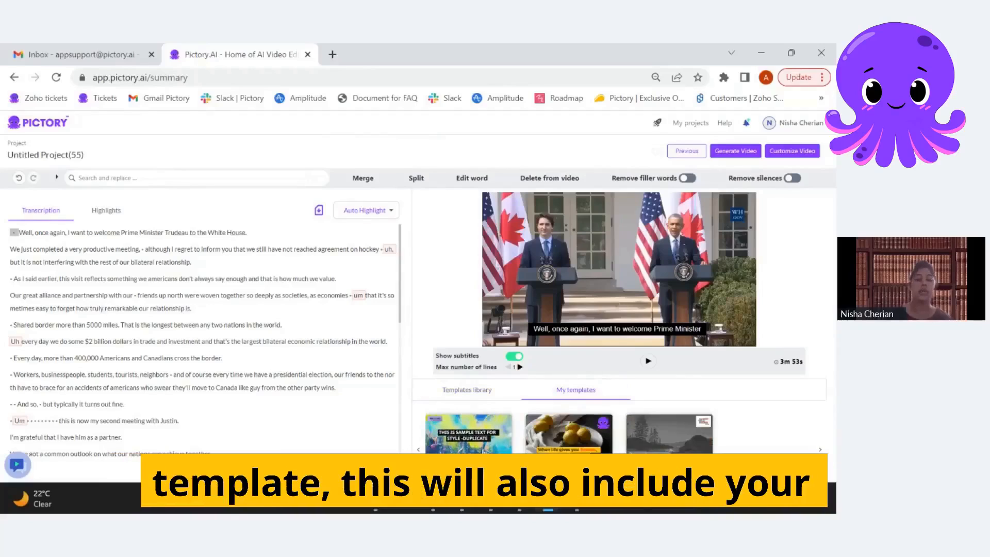
left_click(483, 450)
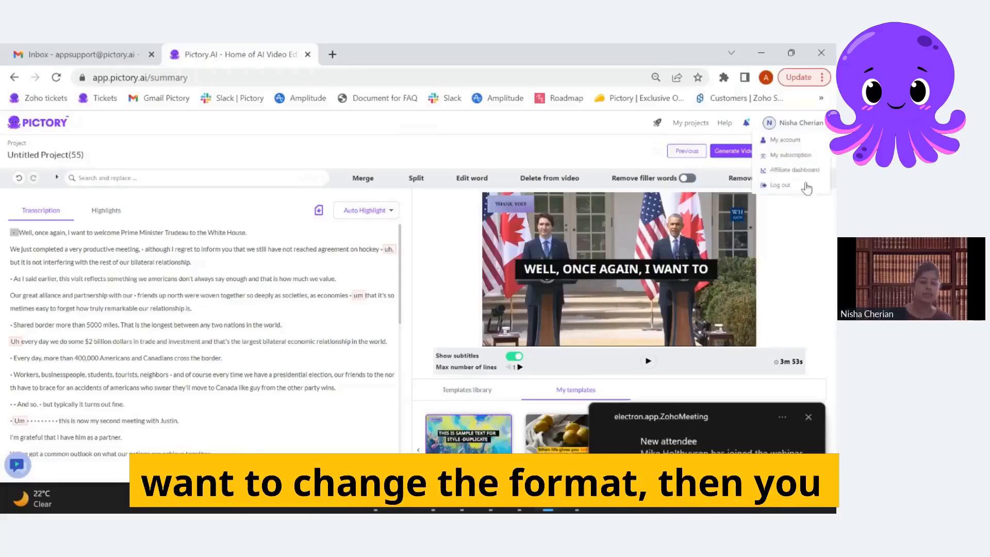
left_click(783, 152)
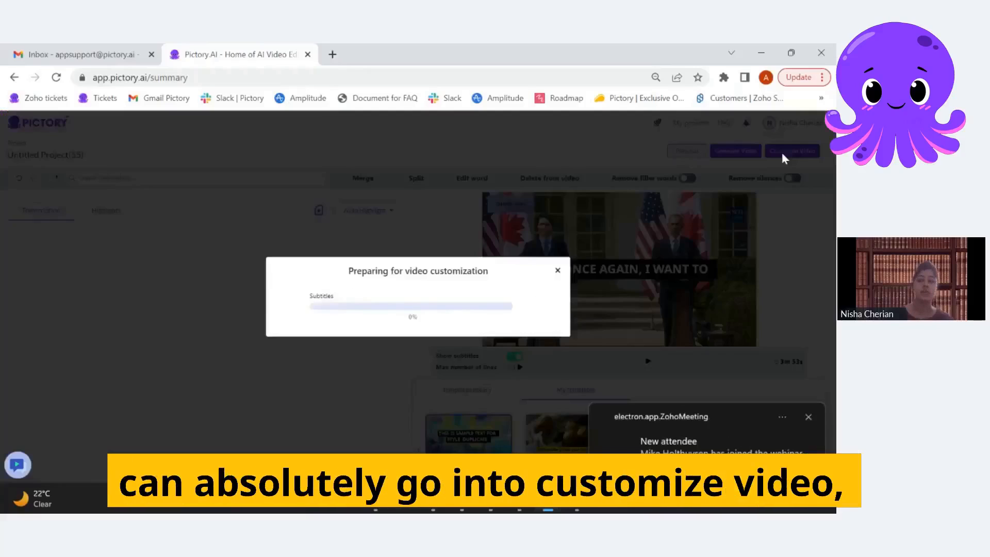
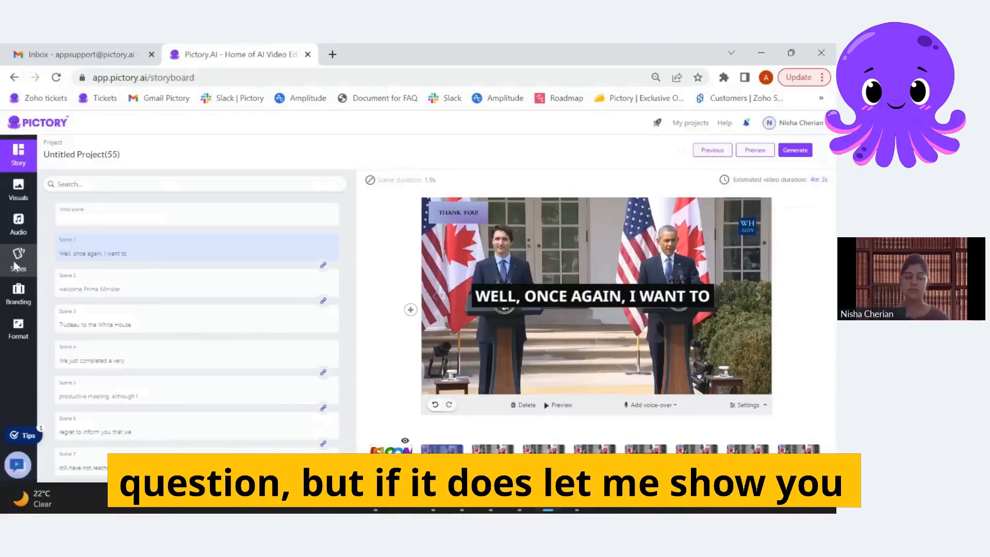
- Duplicate the Duplicate Lavandar template from the project's personal templates and apply the copy to the video
left_click(15, 265)
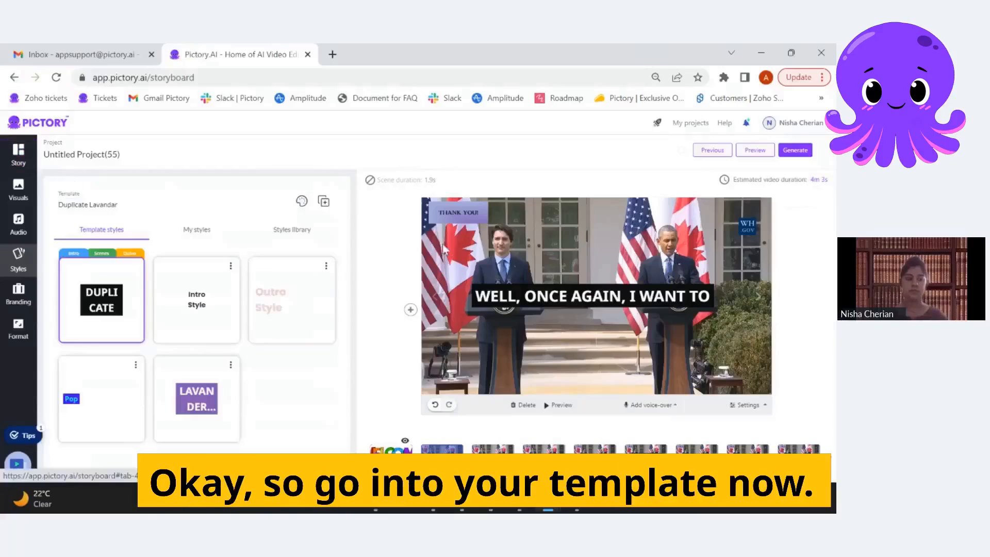
left_click(304, 207)
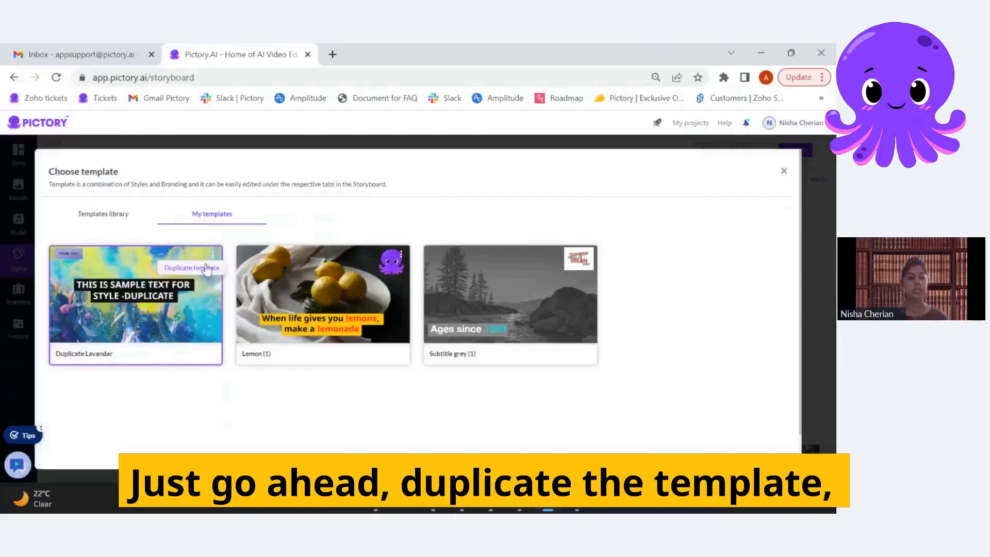
left_click(206, 268)
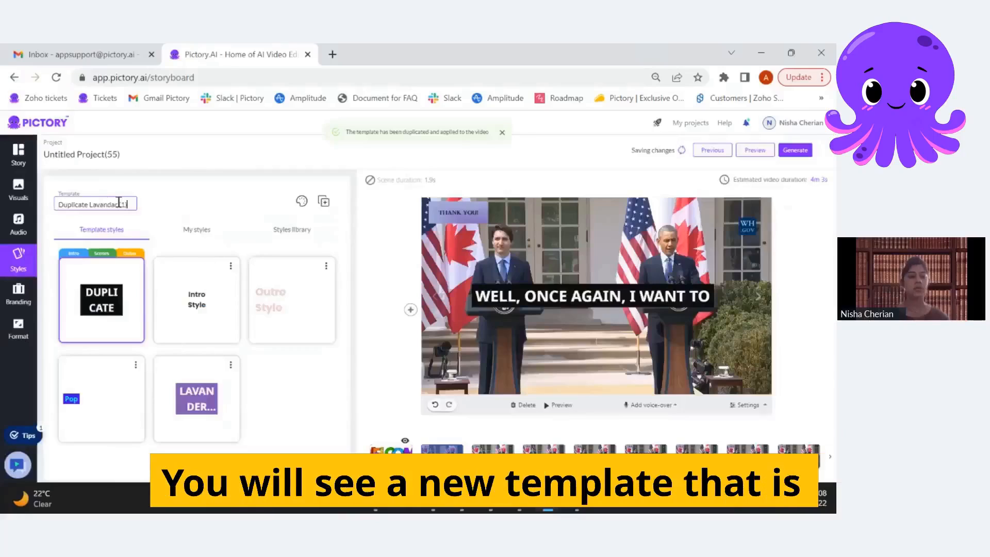
- Open the duplicated template's branding settings and rename the template as Same Intro
left_click(4, 293)
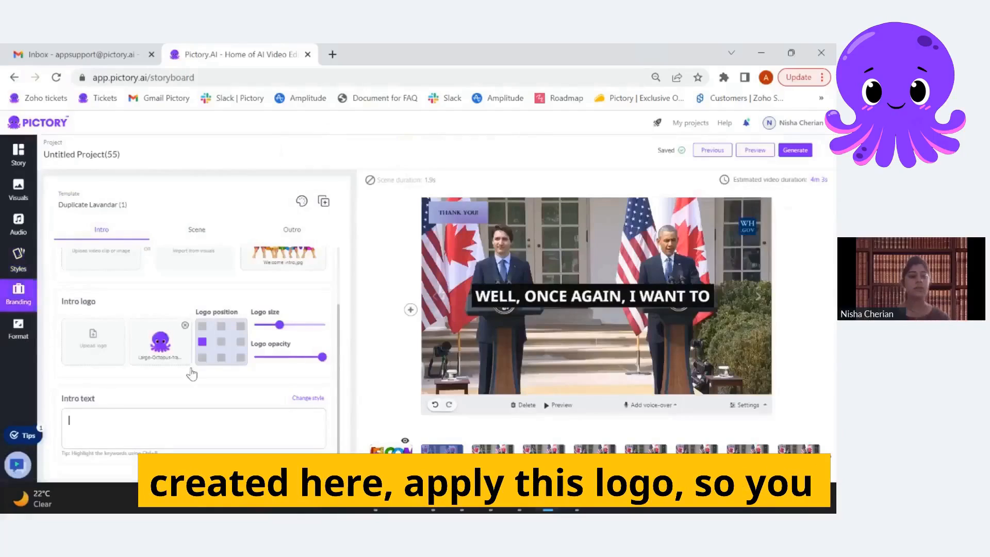
left_click(131, 205)
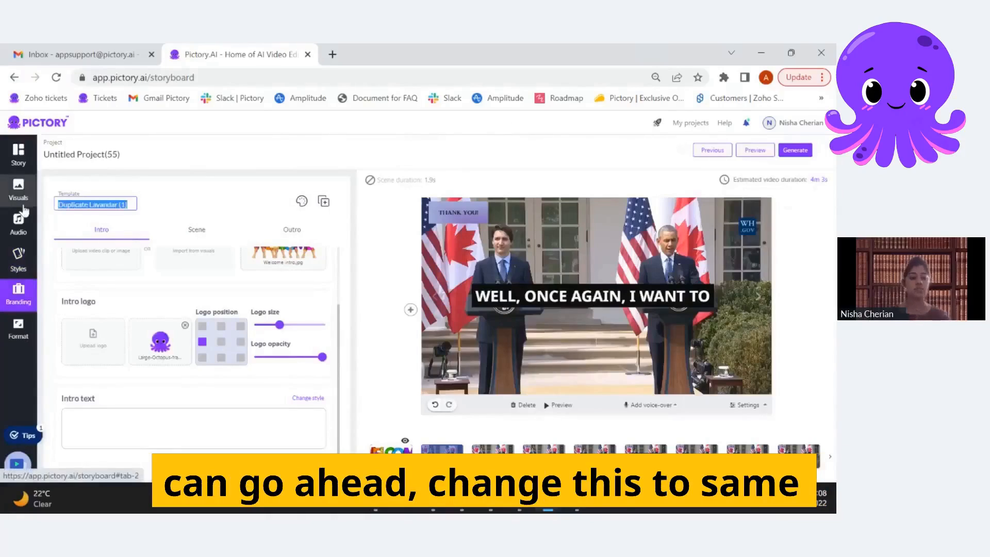
type("Same")
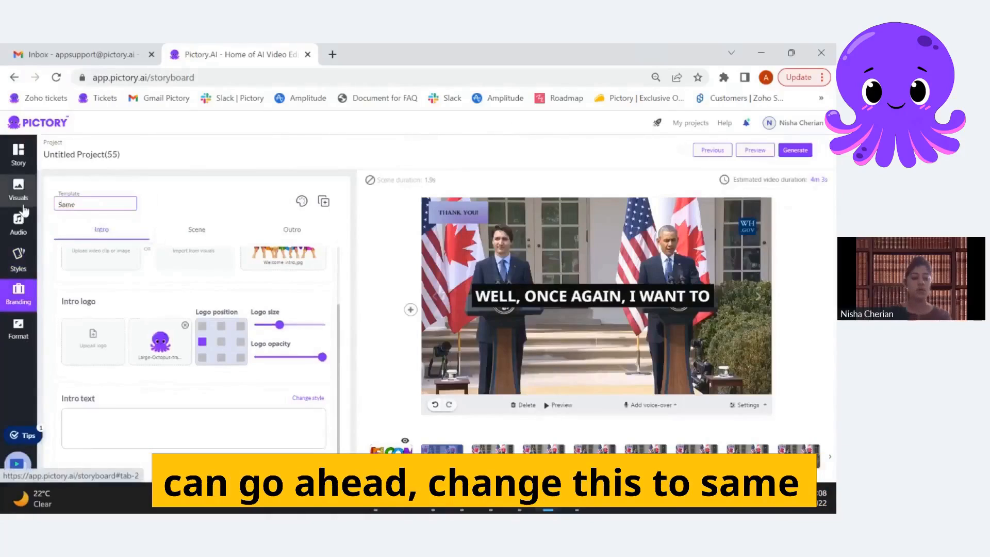
type(" Intro")
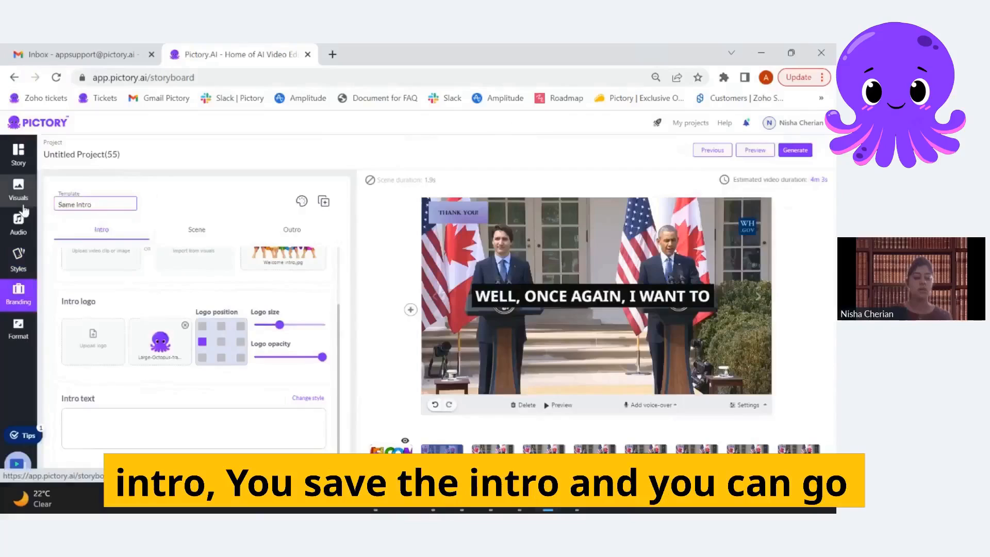
- Add the Caption yellow and Standard Caption styles from the styles library to the Same Intro template
left_click(18, 254)
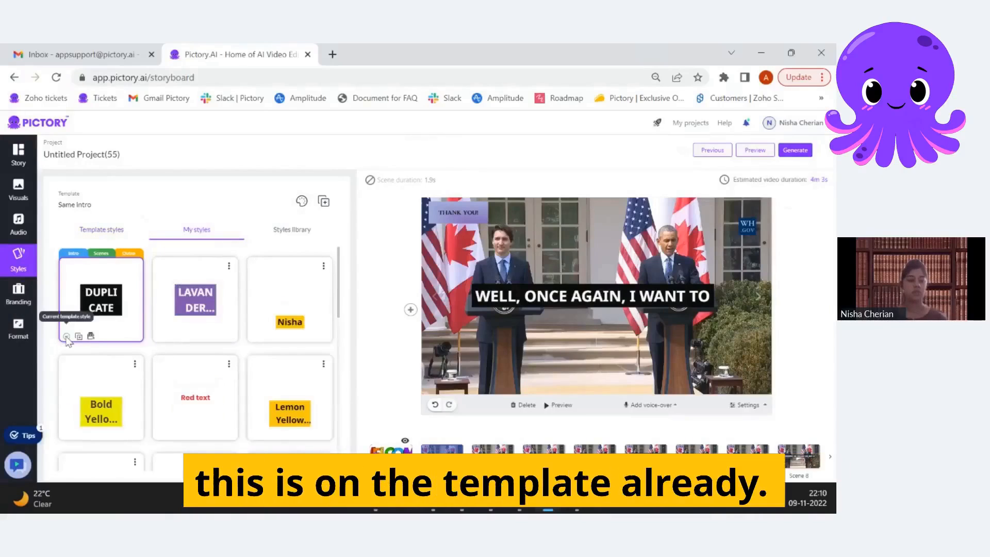
left_click(87, 231)
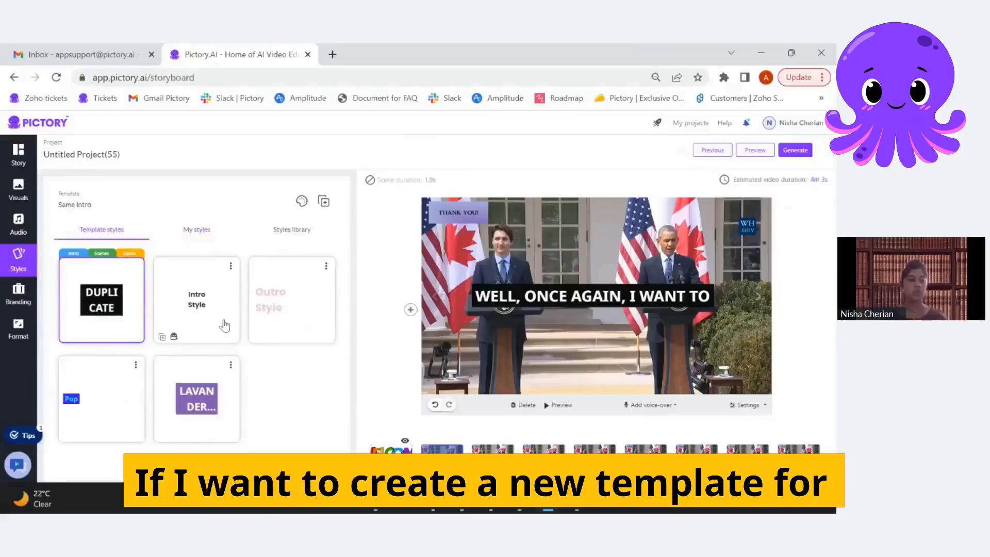
left_click(306, 241)
left_click(66, 337)
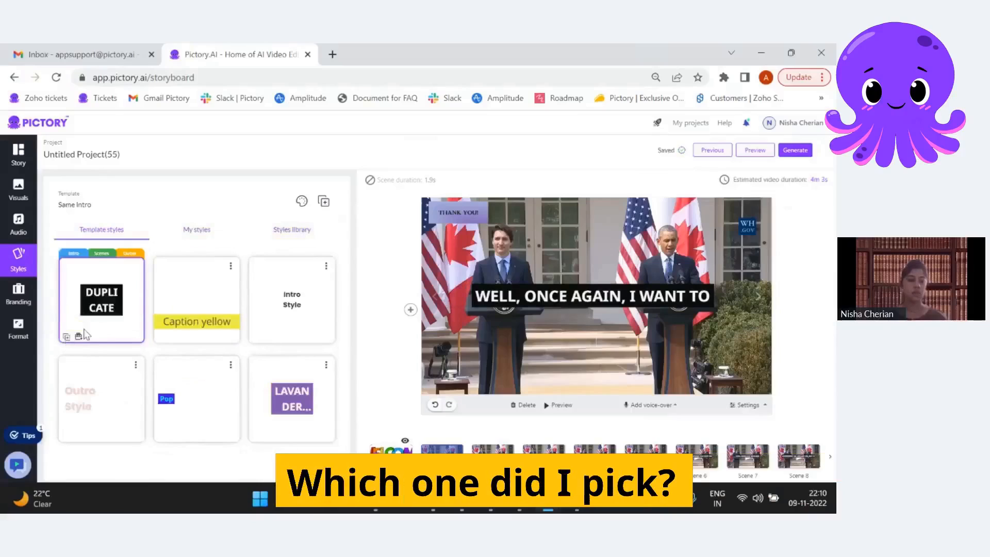
left_click(303, 240)
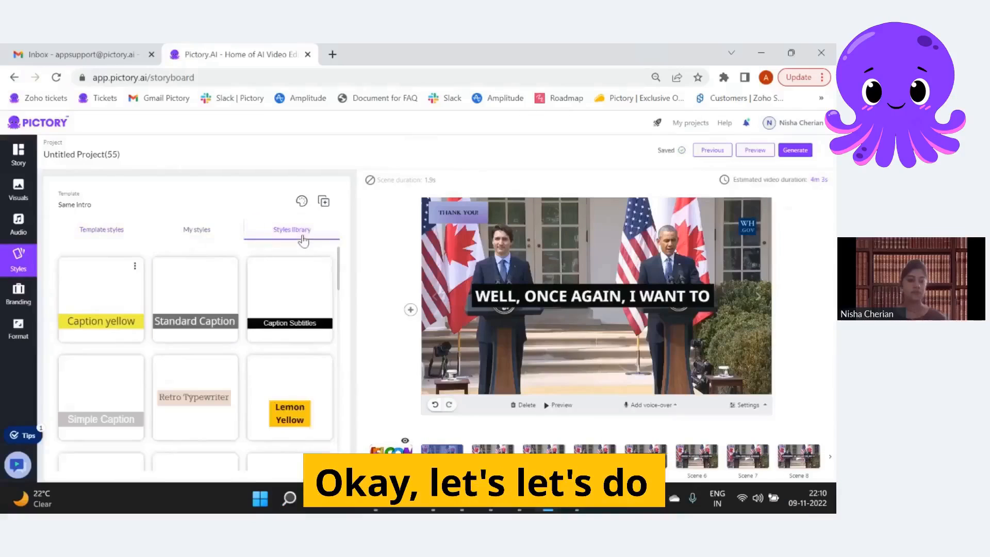
mouse_move(172, 338)
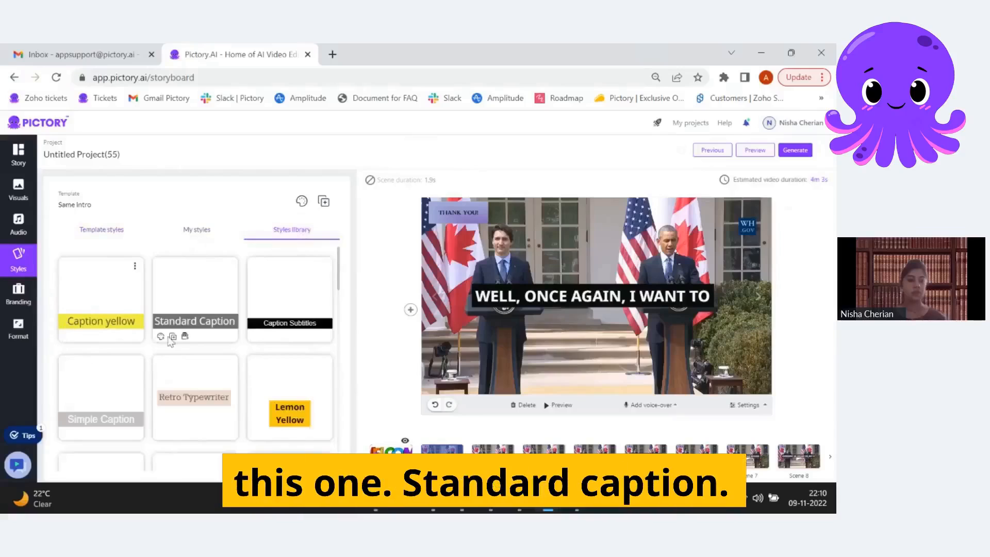
left_click(160, 337)
mouse_move(160, 337)
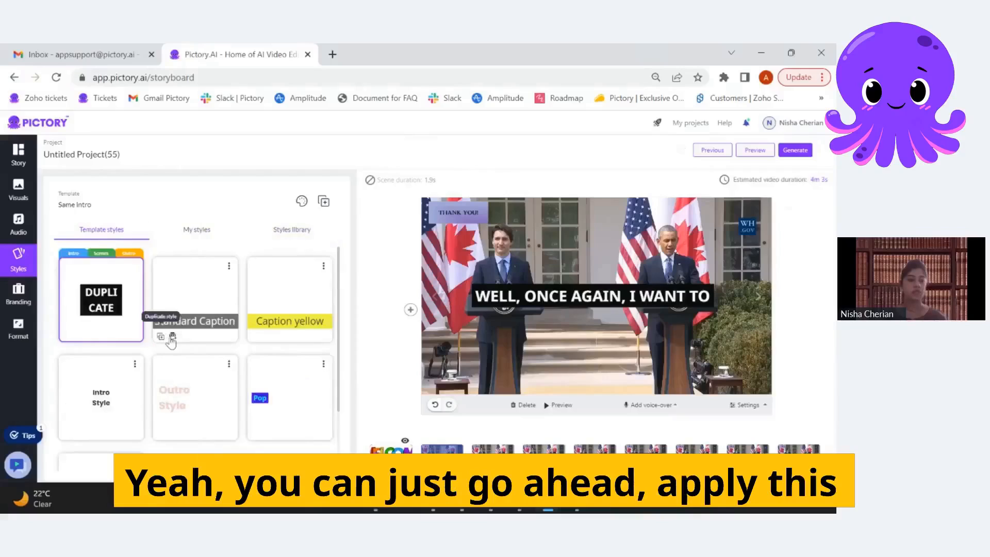
- Examine the default style options for Standard Caption and the intro branding settings of the Same Intro template
left_click(229, 265)
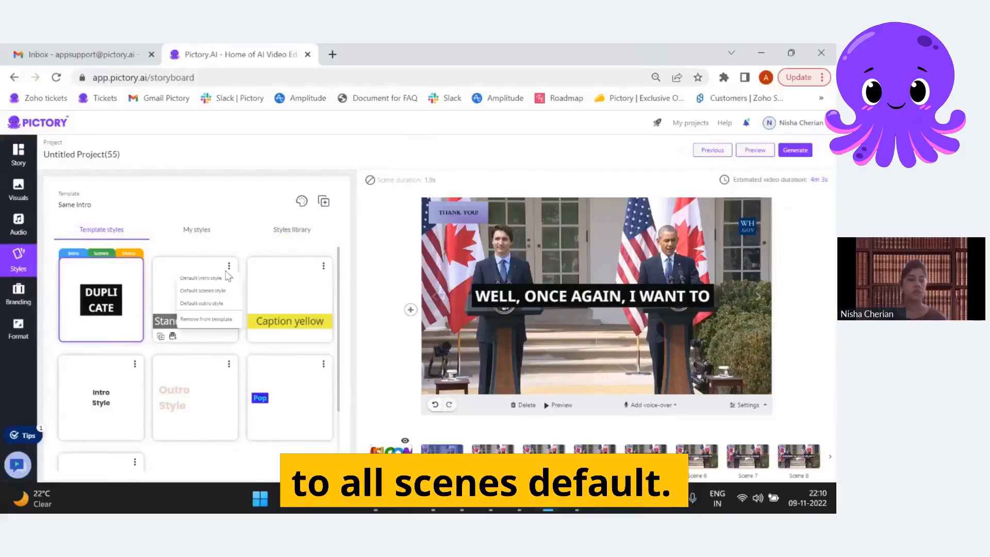
left_click(222, 305)
left_click(20, 294)
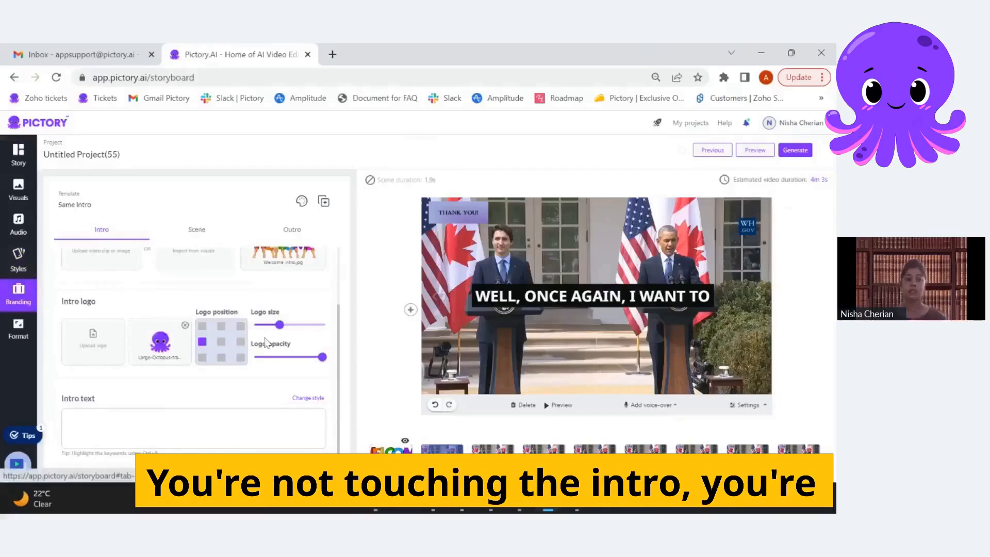
left_click(9, 277)
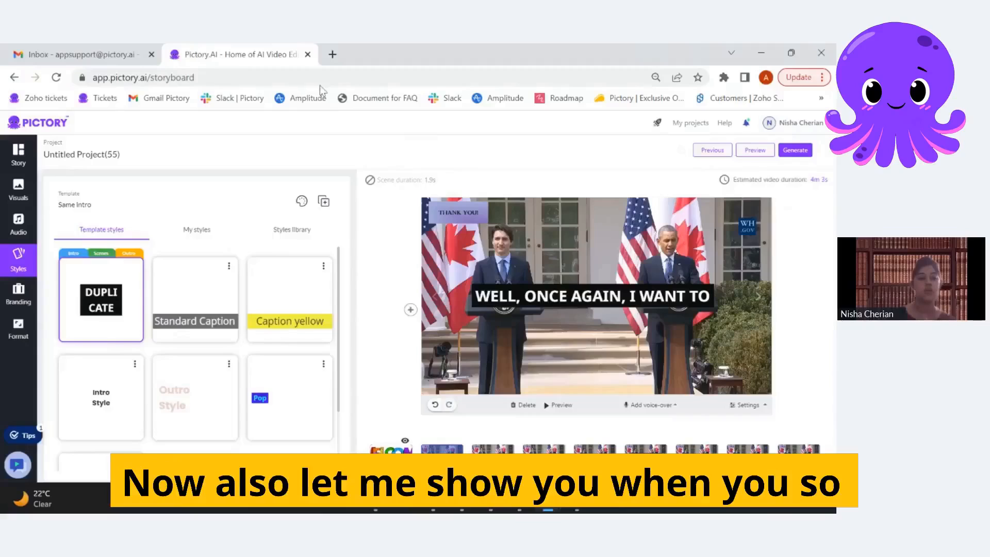
- Start a script-to-video project with the script about a crowded regional train journey and look up the personal templates available for it
left_click(12, 123)
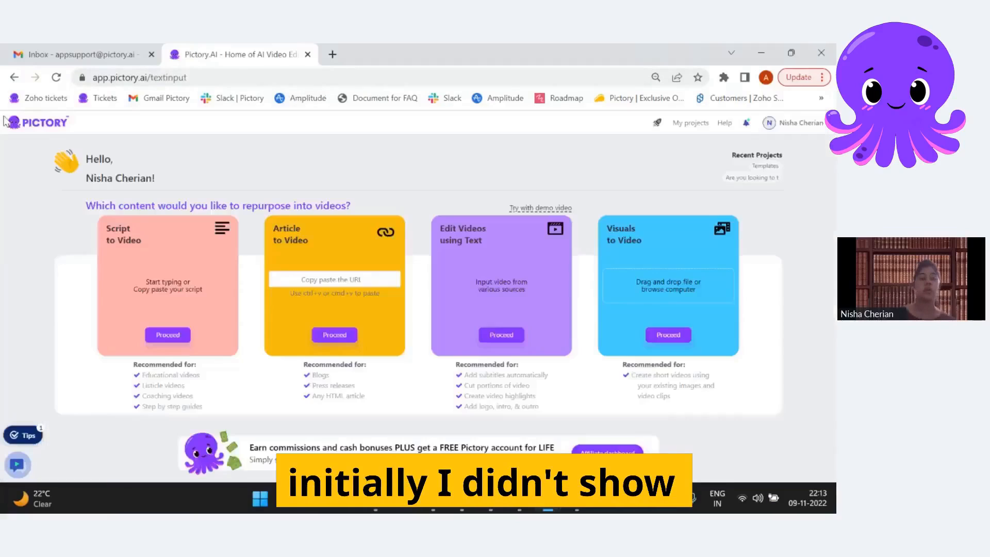
left_click(167, 335)
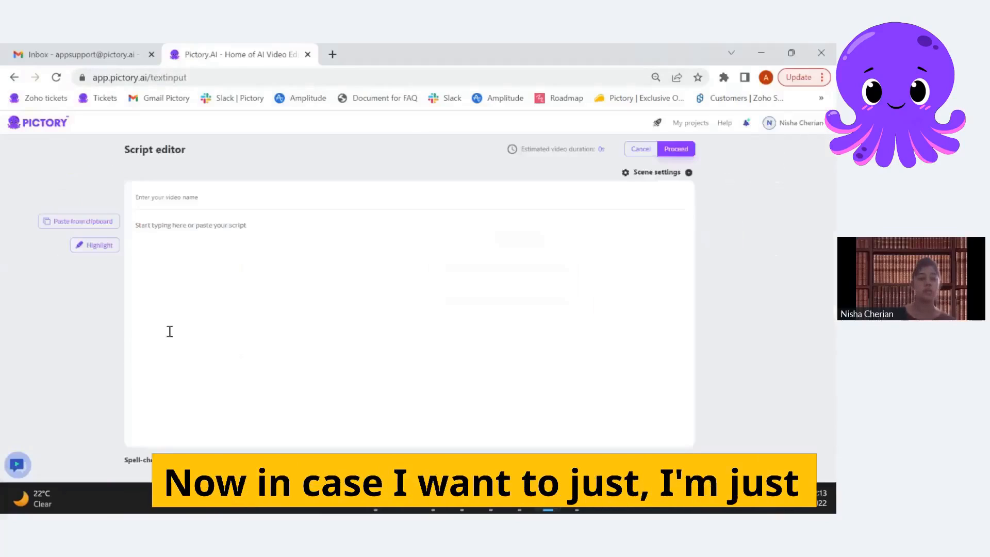
left_click(460, 354)
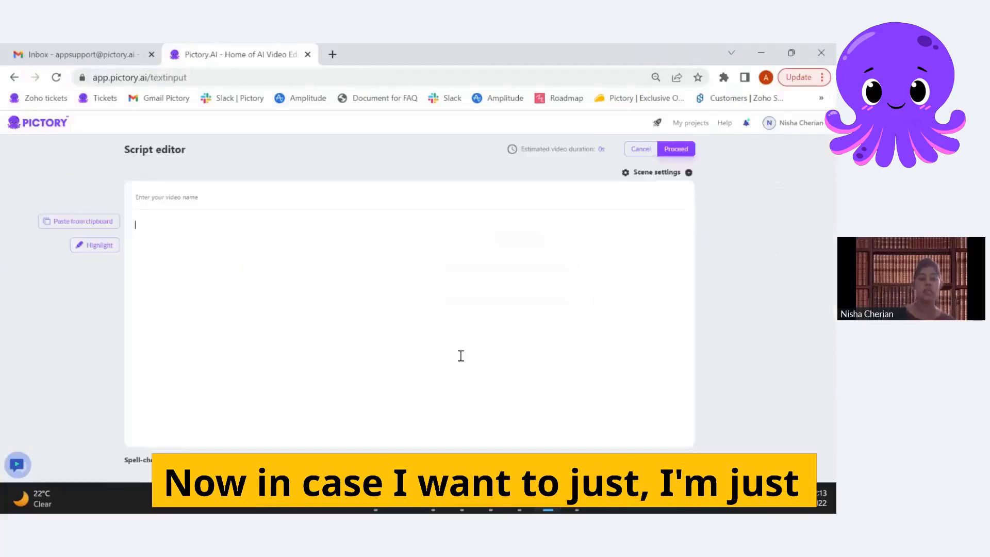
type("So I'm from a big town, but I attend university in a smaller place, so I had to move up there. It's also an area where many tourists go, as the sea is very close by. So naturally, trains on that route are extremely crowded. I, having visited my parents, board the evening regional train and as usual: crowded. Regional trains are the cheapest without advanced booking, so everyone tries taking the same train. Hence it was so packed, you basically couldn't move. I somehow made my way through all the tourists away from the door and settled in front of Entitled Mother and Nice Kid, who stood on the first step of the stairs.")
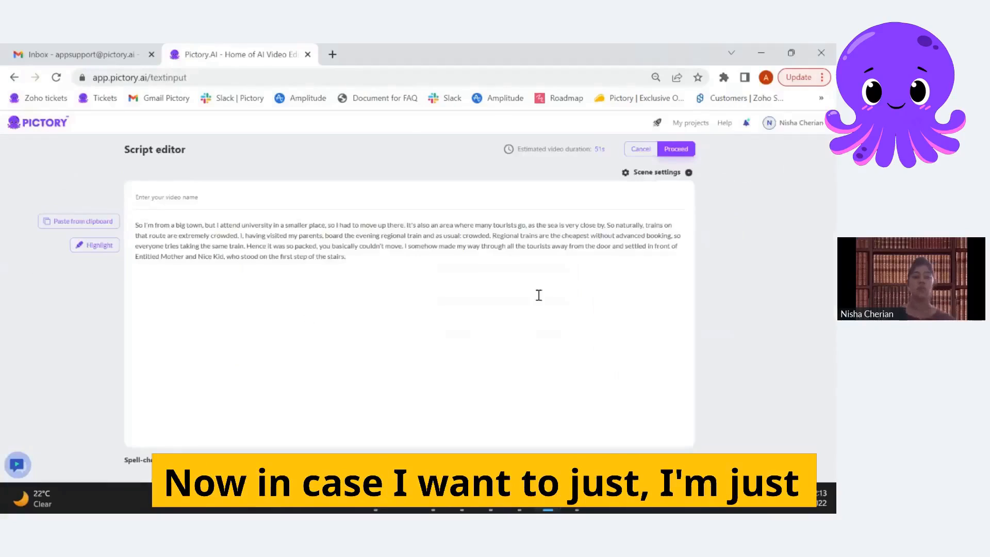
left_click(676, 149)
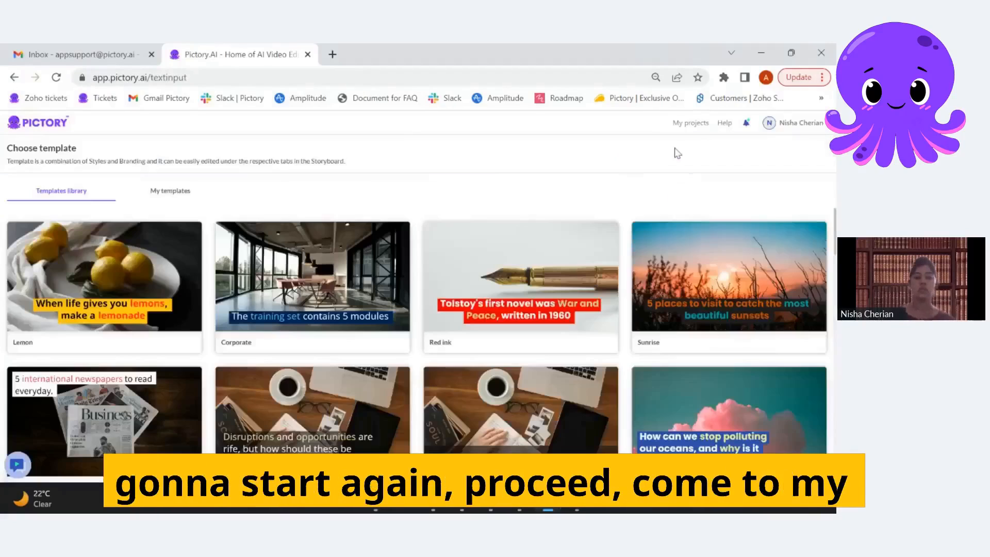
left_click(172, 191)
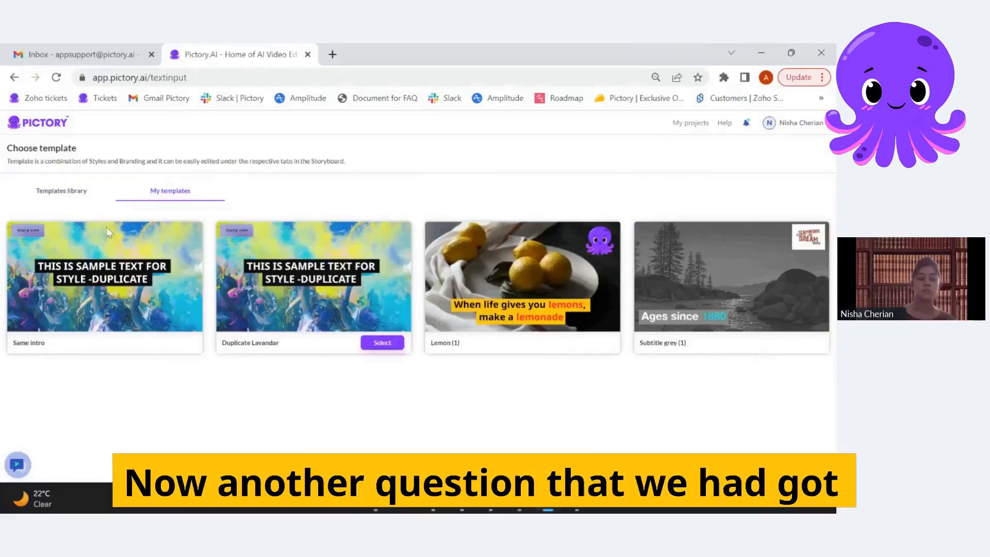
- Leave the template selection for the home page and switch to the webinar meeting window
left_click(17, 131)
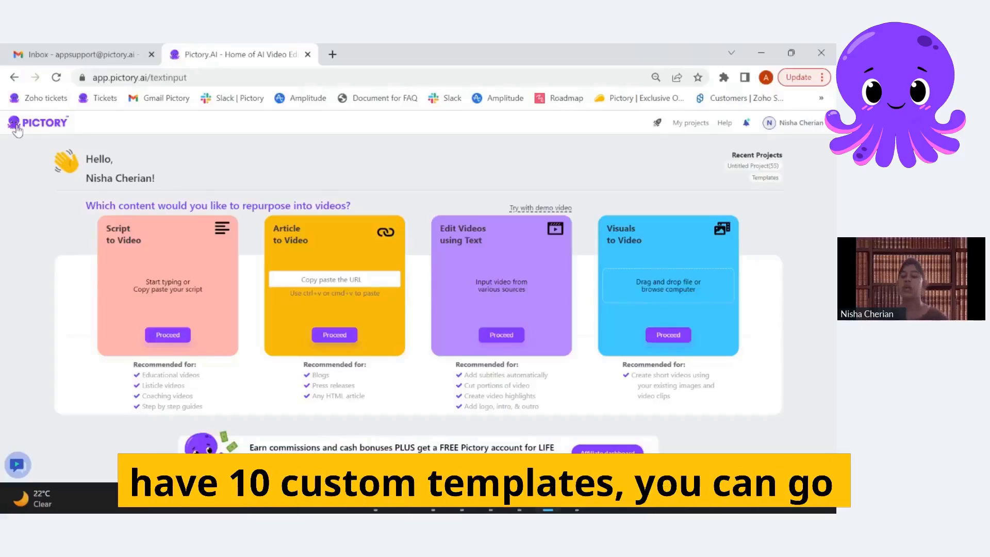
left_click(794, 124)
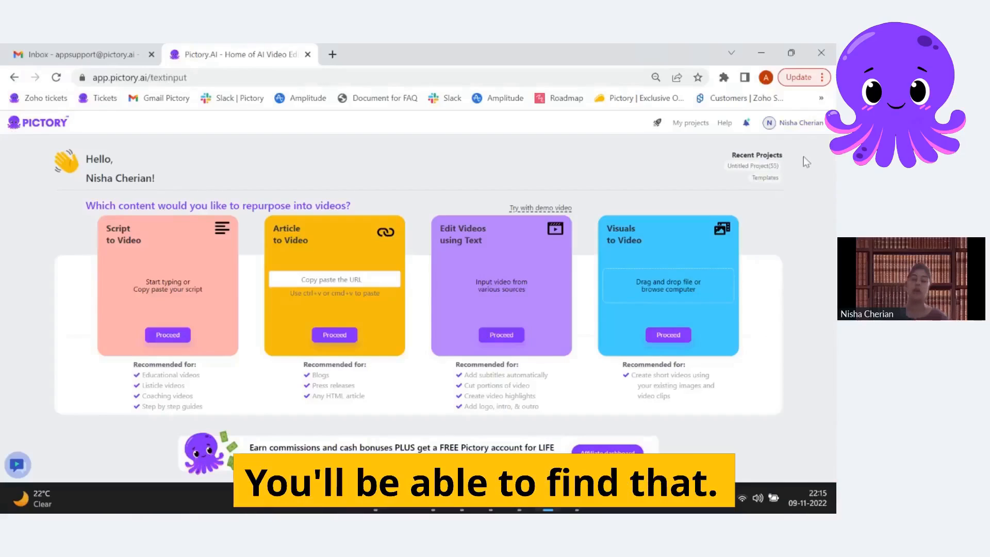
mouse_move(576, 498)
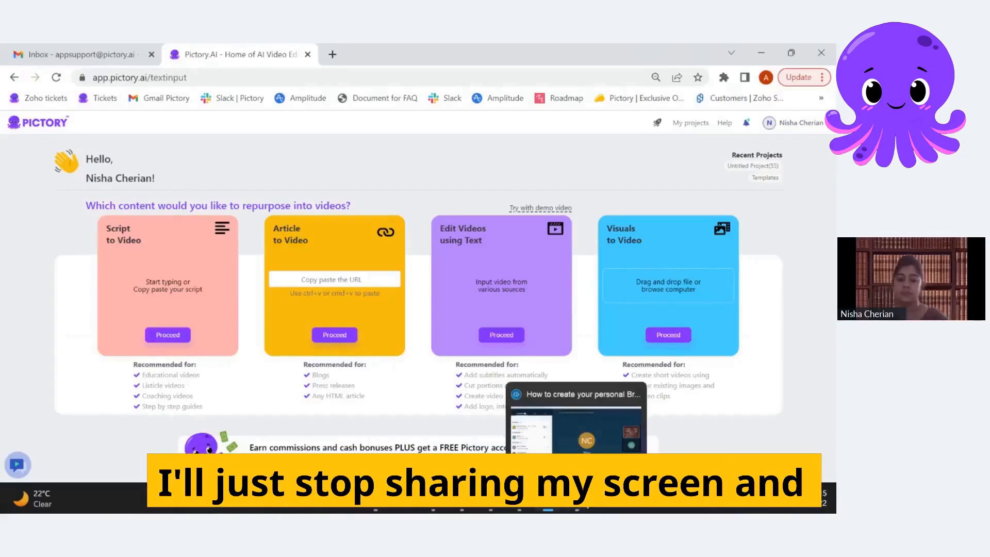
left_click(598, 441)
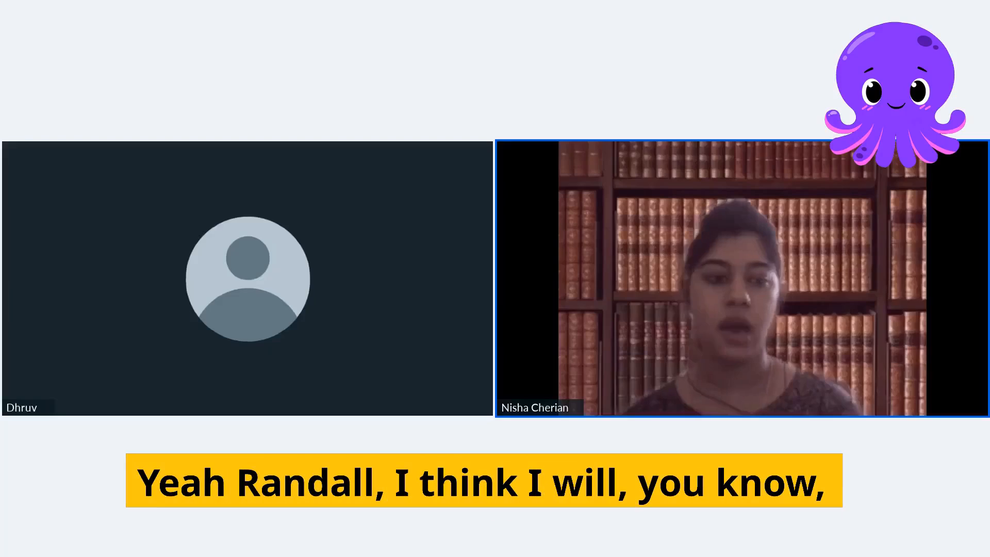